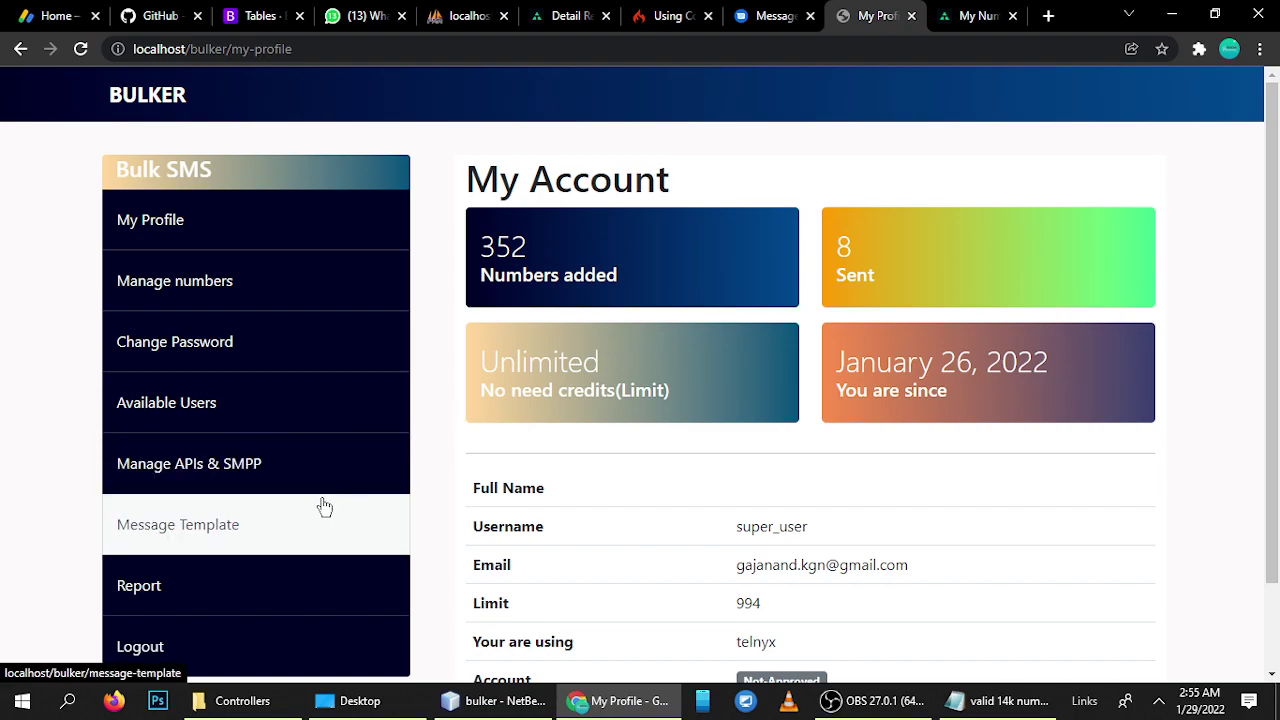
- Open the Manage APIs & SMPP page and scroll down to the Telnyx card
left_click(149, 470)
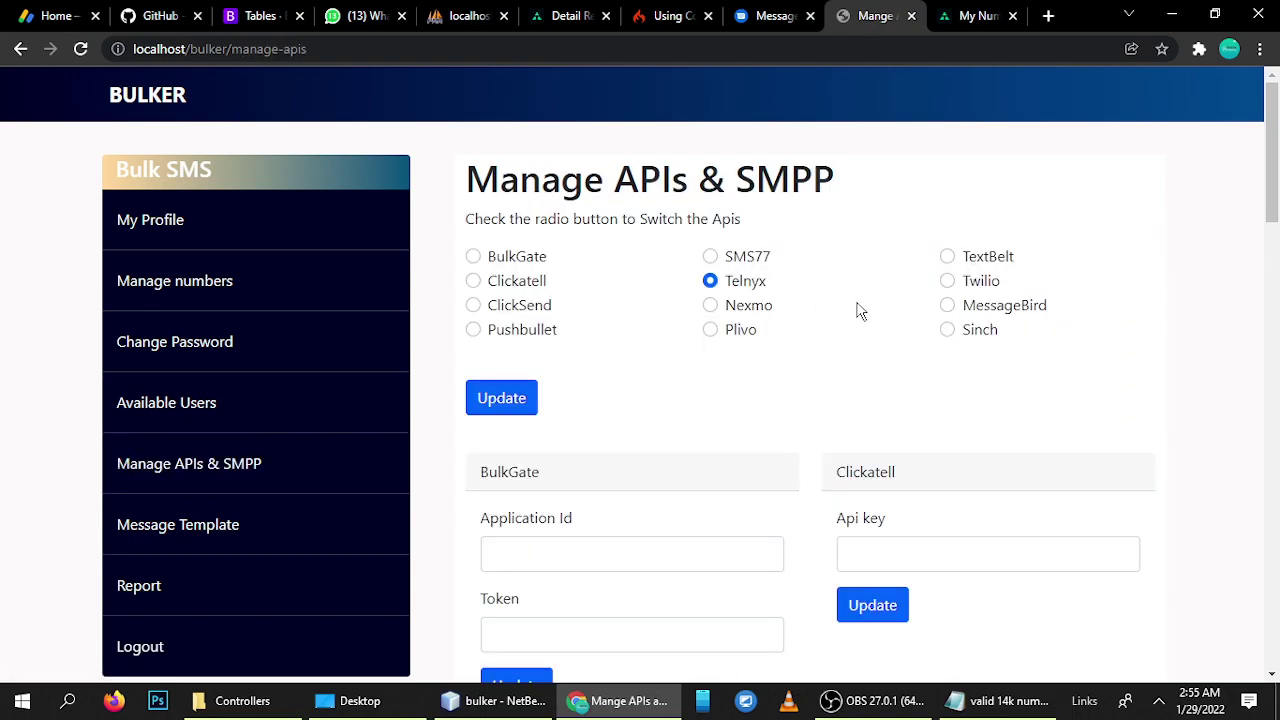
scroll(812, 355, "down", 3)
scroll(818, 365, "down", 9)
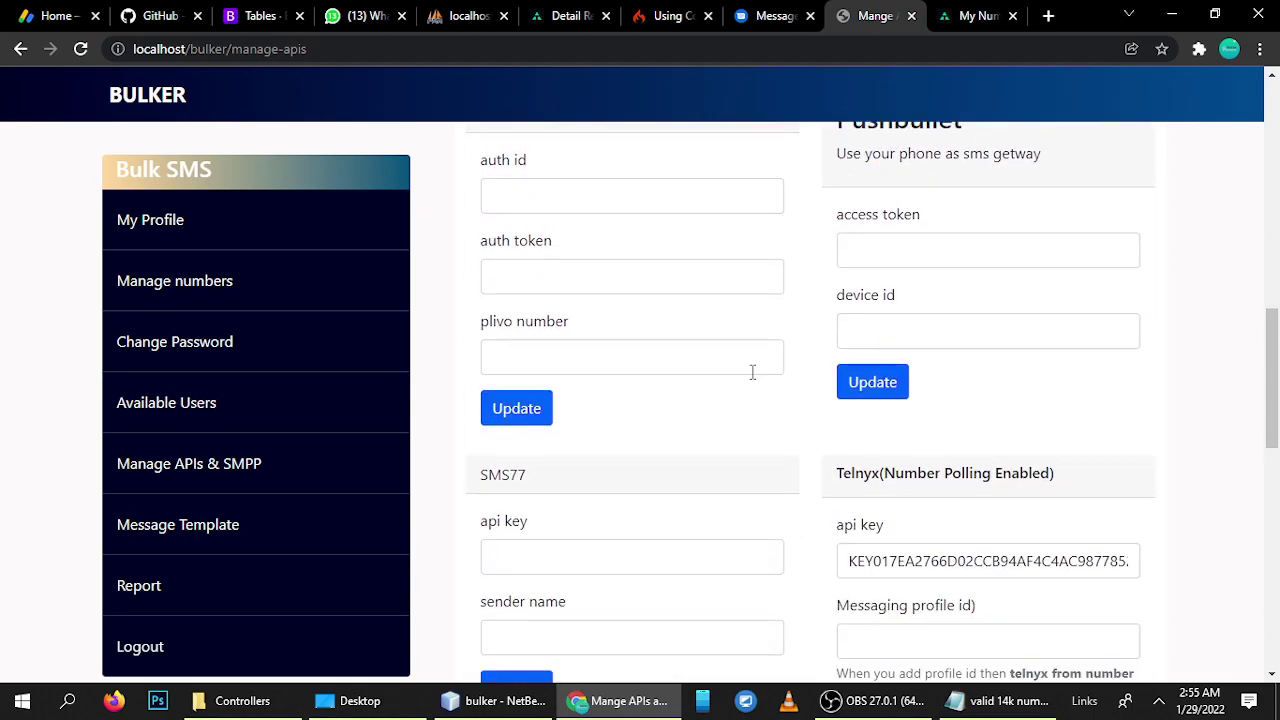
- Highlight 'Number Polling Enabled' in the Telnyx card header, then view the Telnyx My Numbers page
left_click_drag(830, 228, 1020, 228)
left_click(1003, 249)
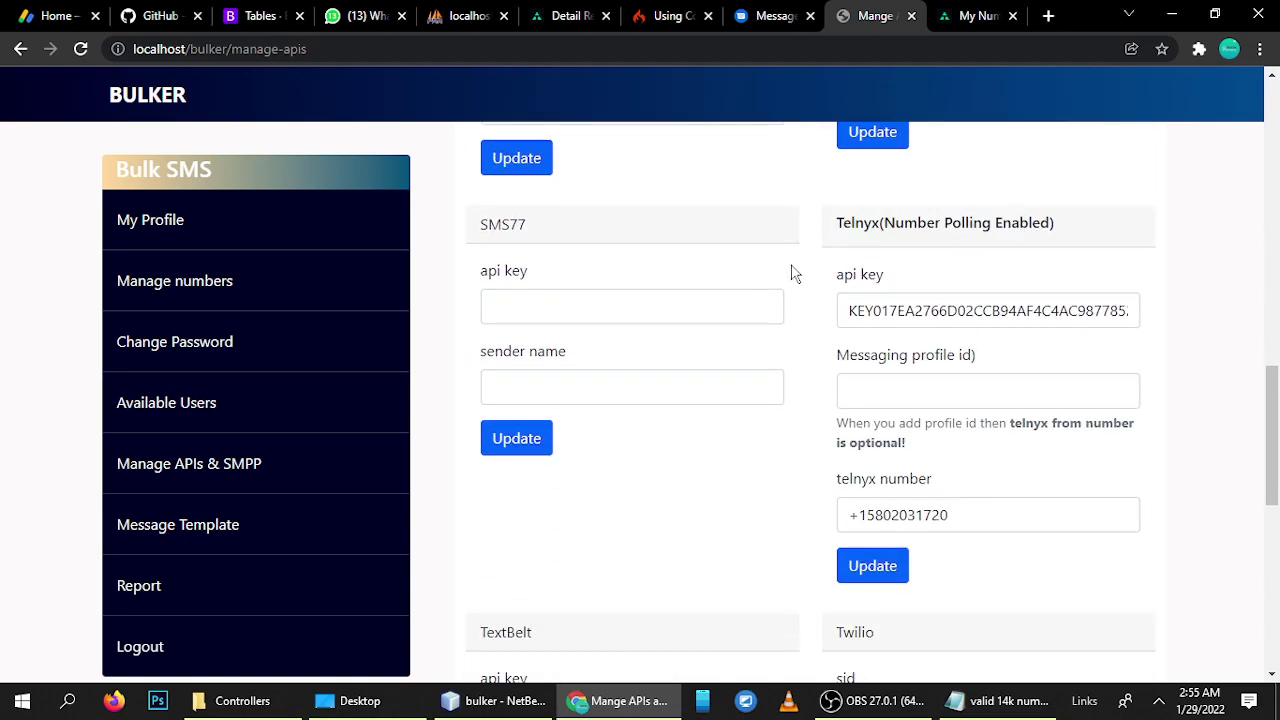
left_click_drag(854, 224, 1013, 230)
left_click(923, 249)
left_click_drag(884, 224, 1052, 228)
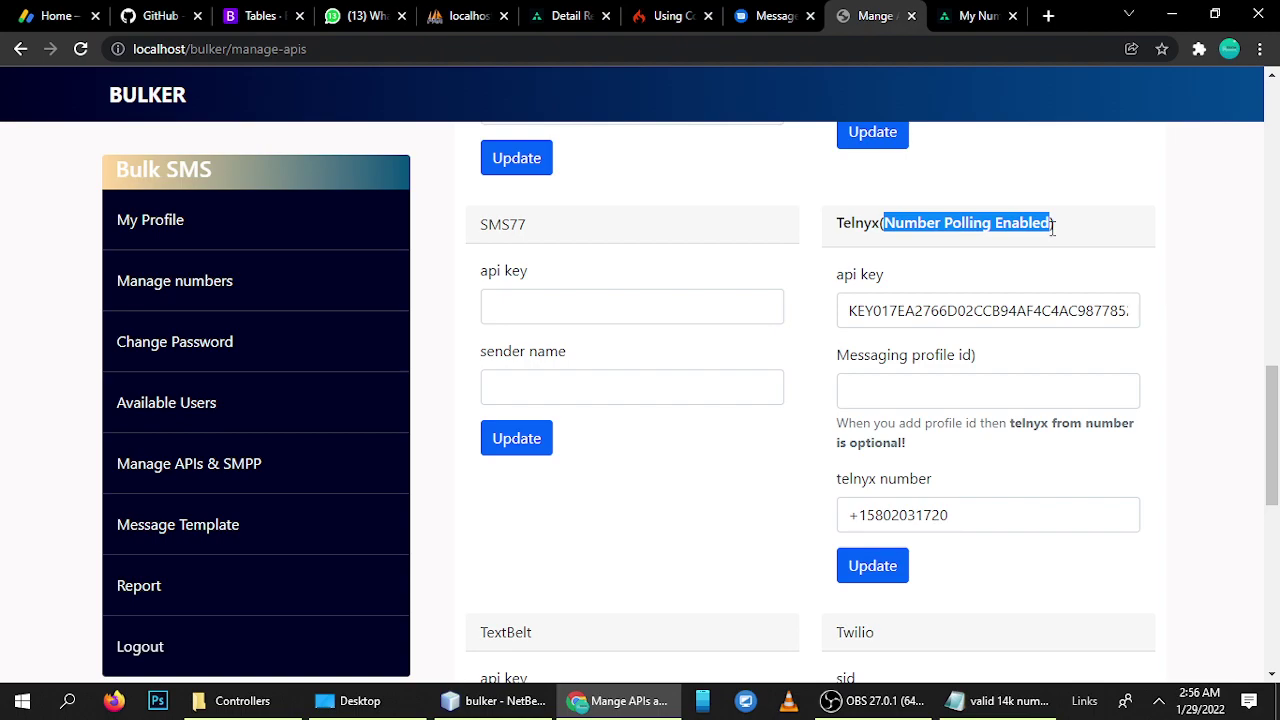
left_click(896, 228)
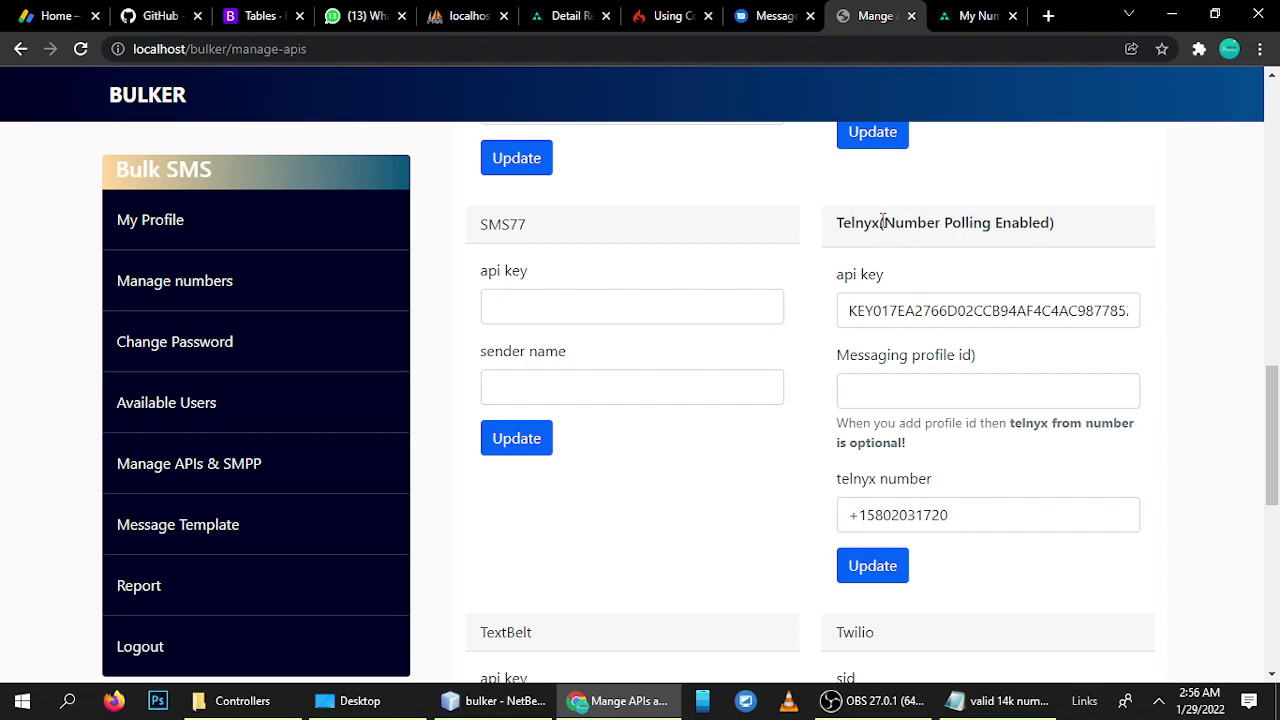
left_click_drag(884, 224, 1050, 224)
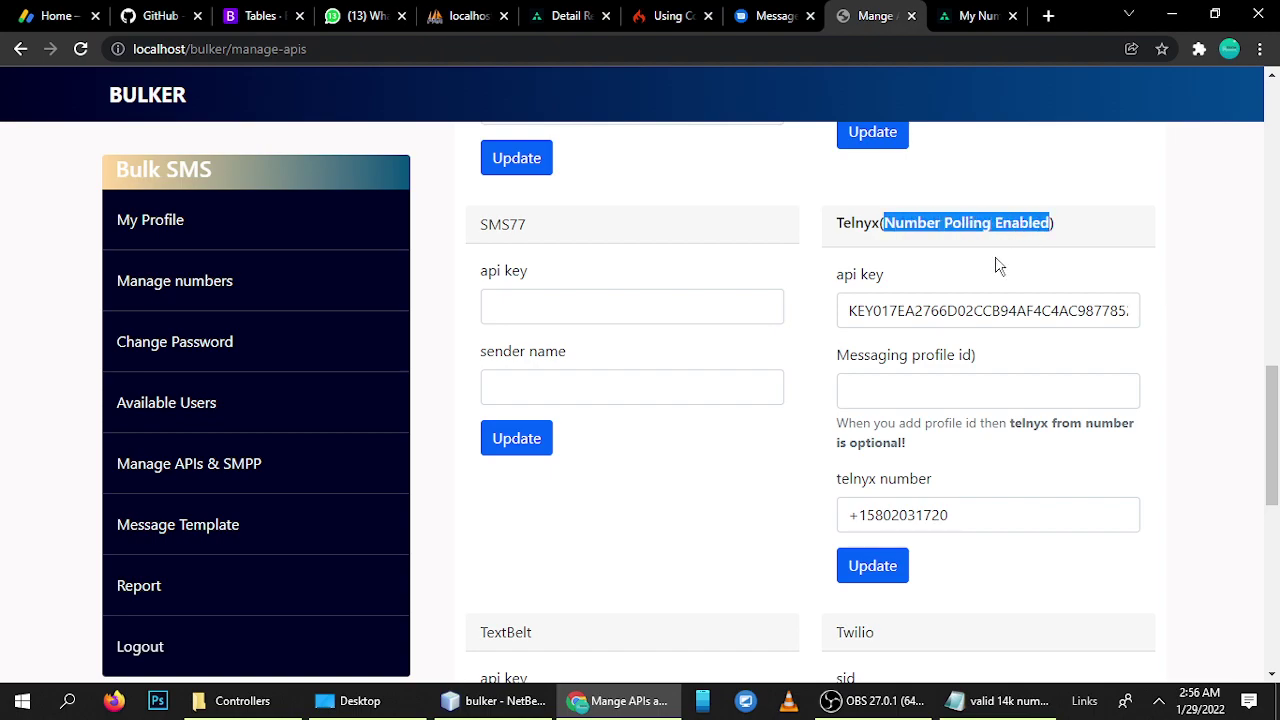
left_click(789, 249)
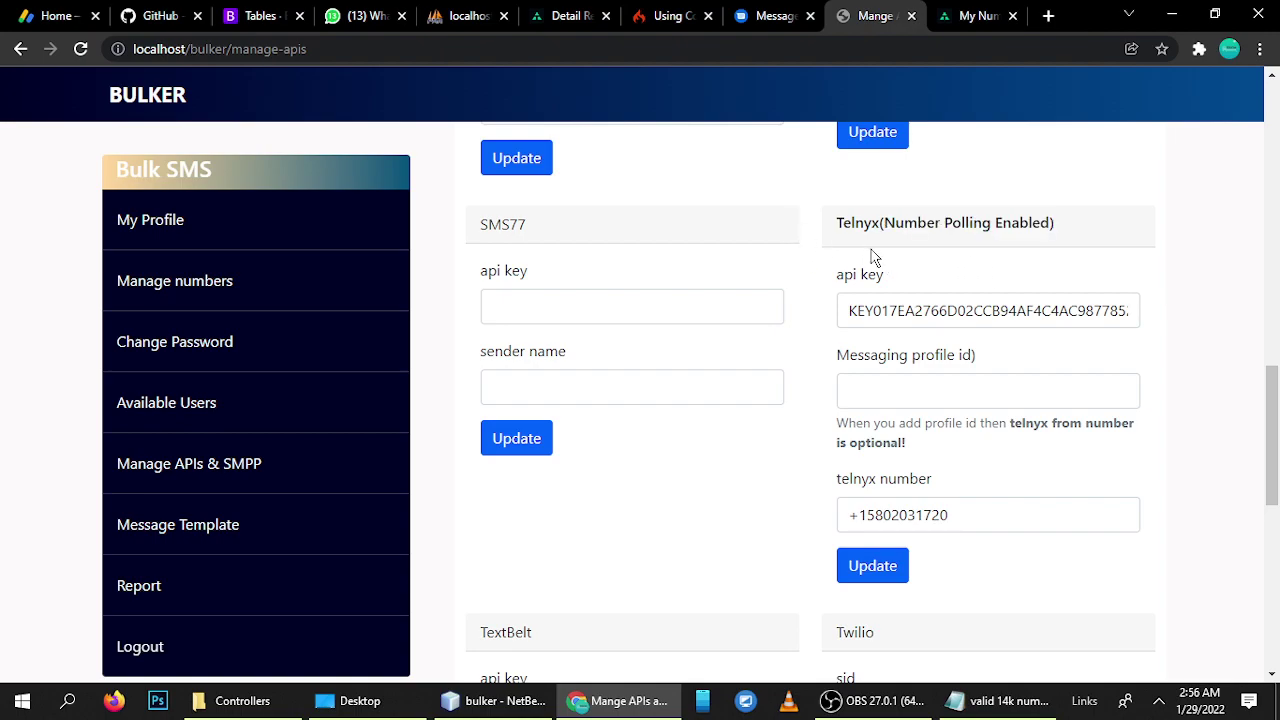
left_click_drag(885, 228, 1048, 232)
left_click(1008, 240)
left_click(975, 16)
scroll(563, 395, "up", 3)
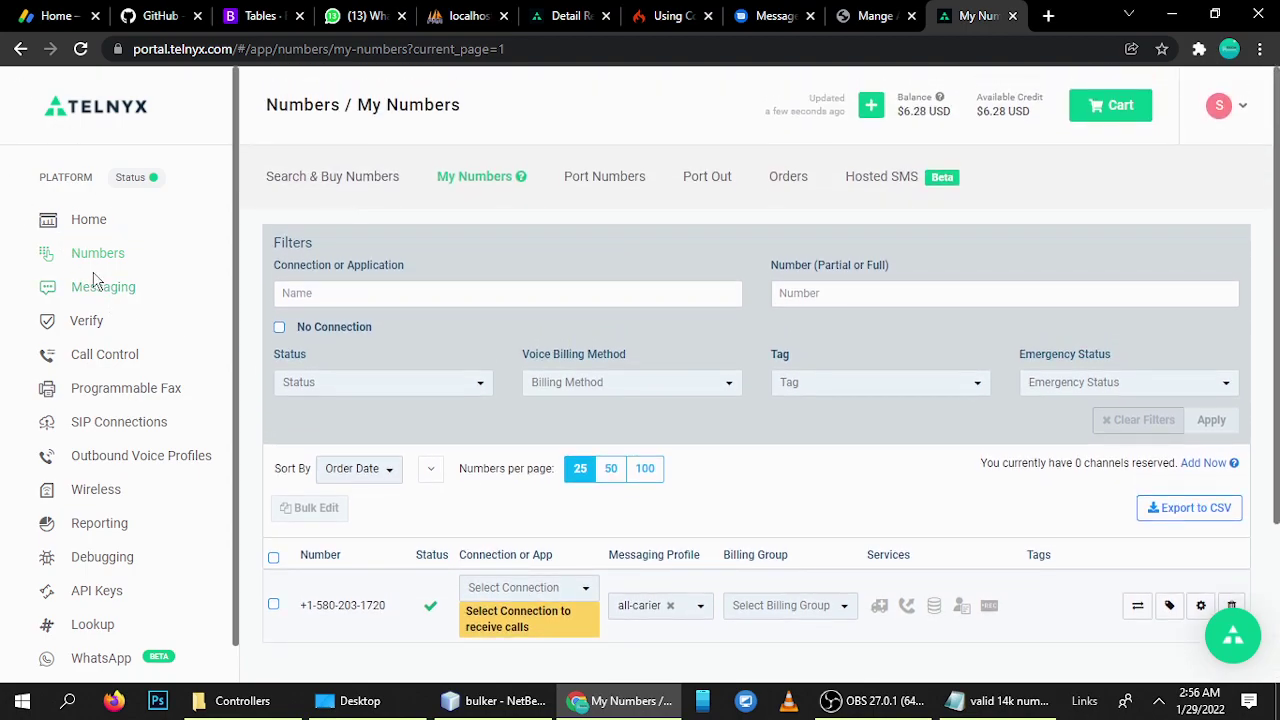
- Edit the all-carier messaging profile in Telnyx, select its Profile ID, then return to Bulker
left_click(110, 288)
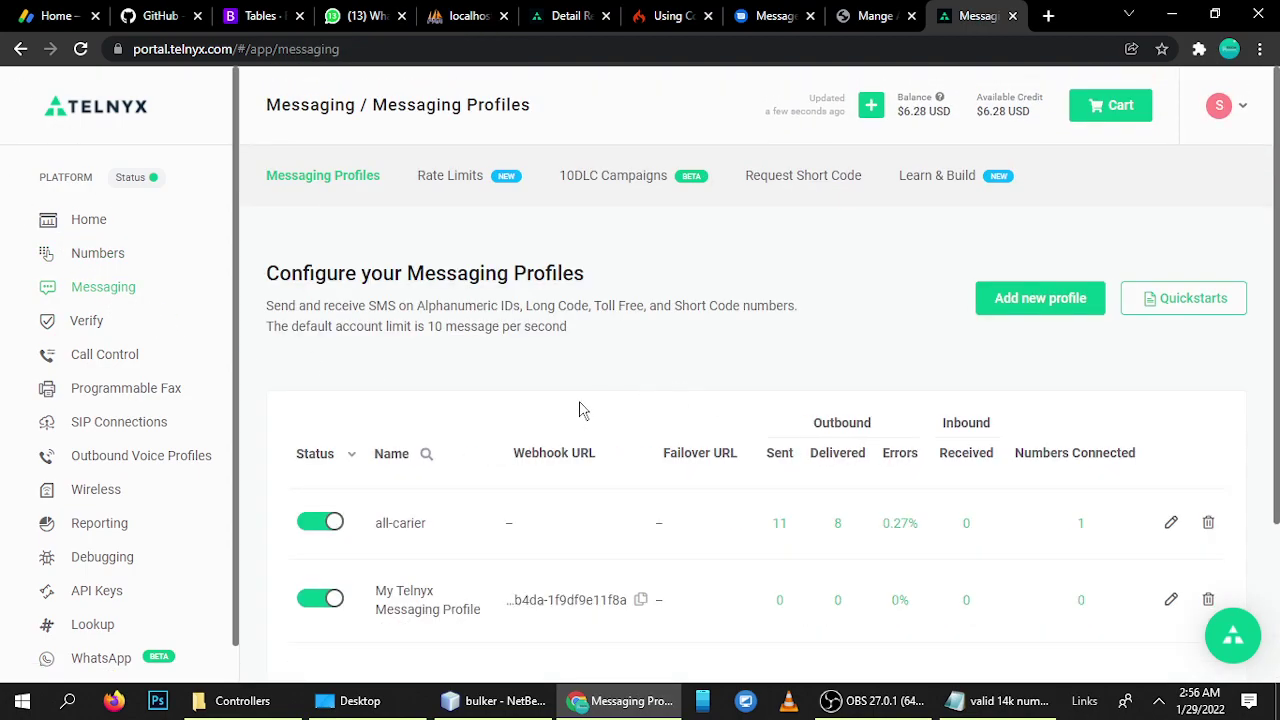
scroll(575, 412, "down", 2)
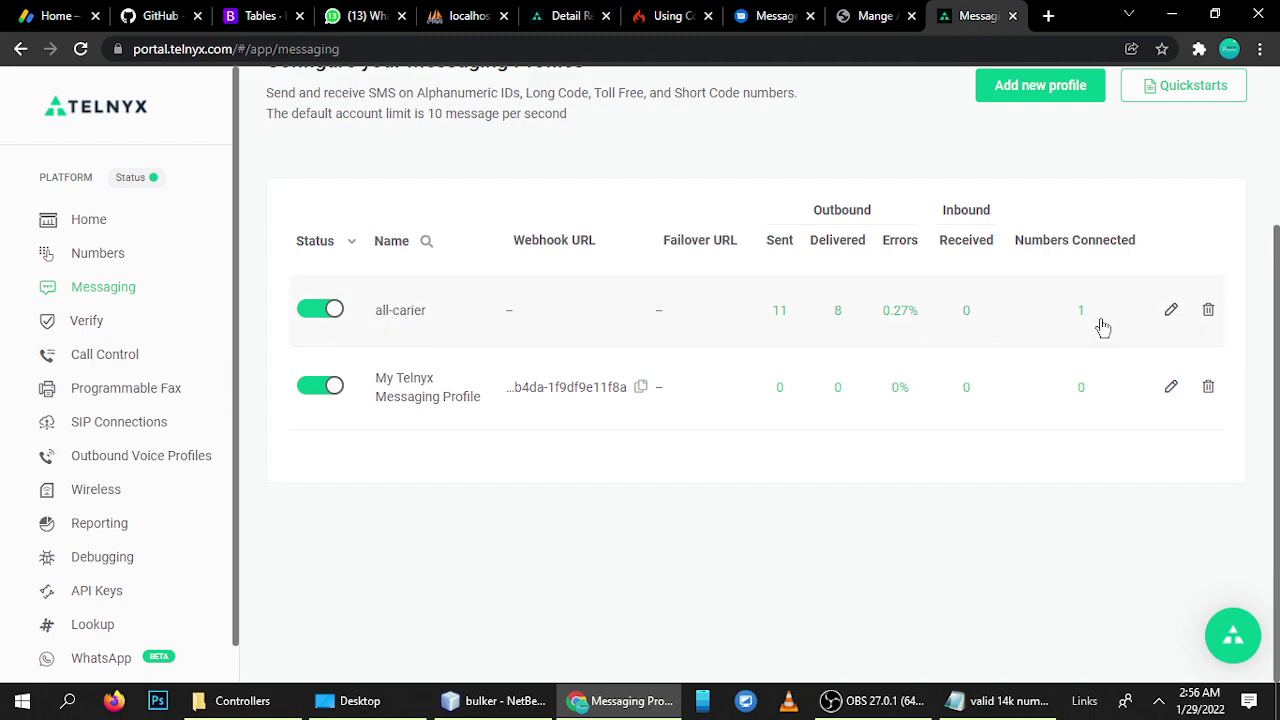
left_click(1172, 312)
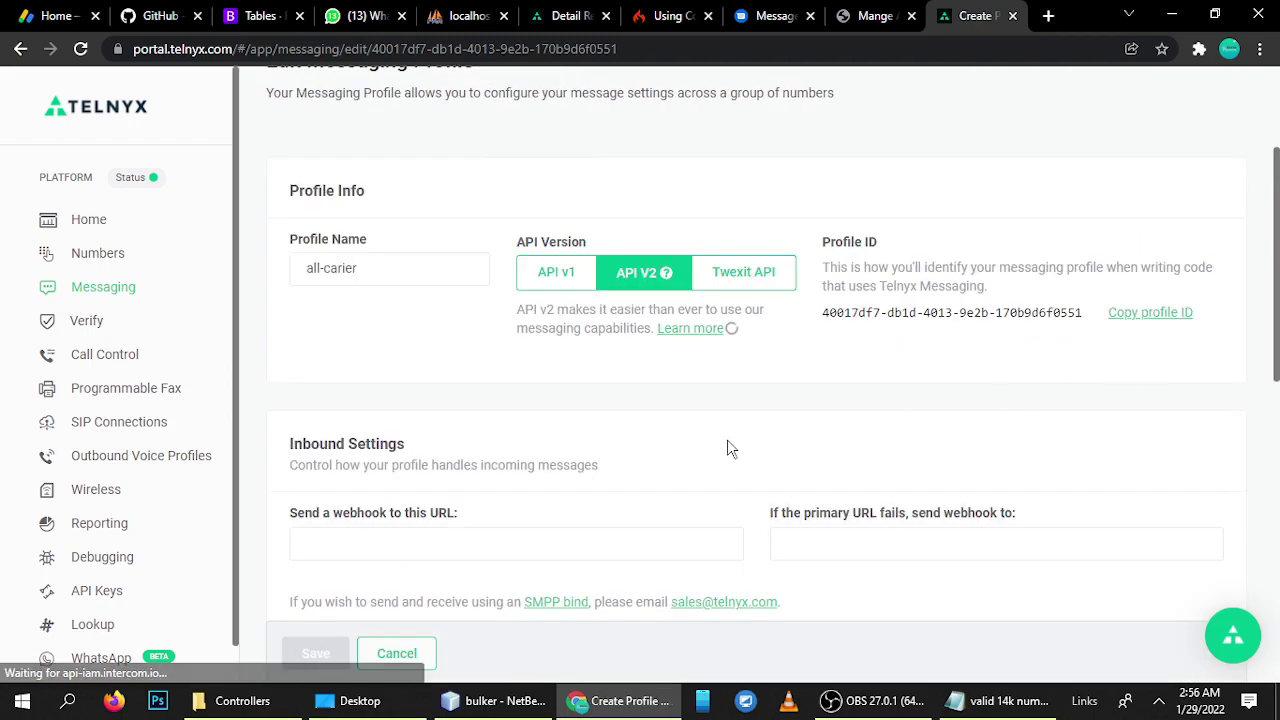
scroll(646, 457, "down", 5)
scroll(605, 450, "up", 3)
scroll(605, 450, "up", 2)
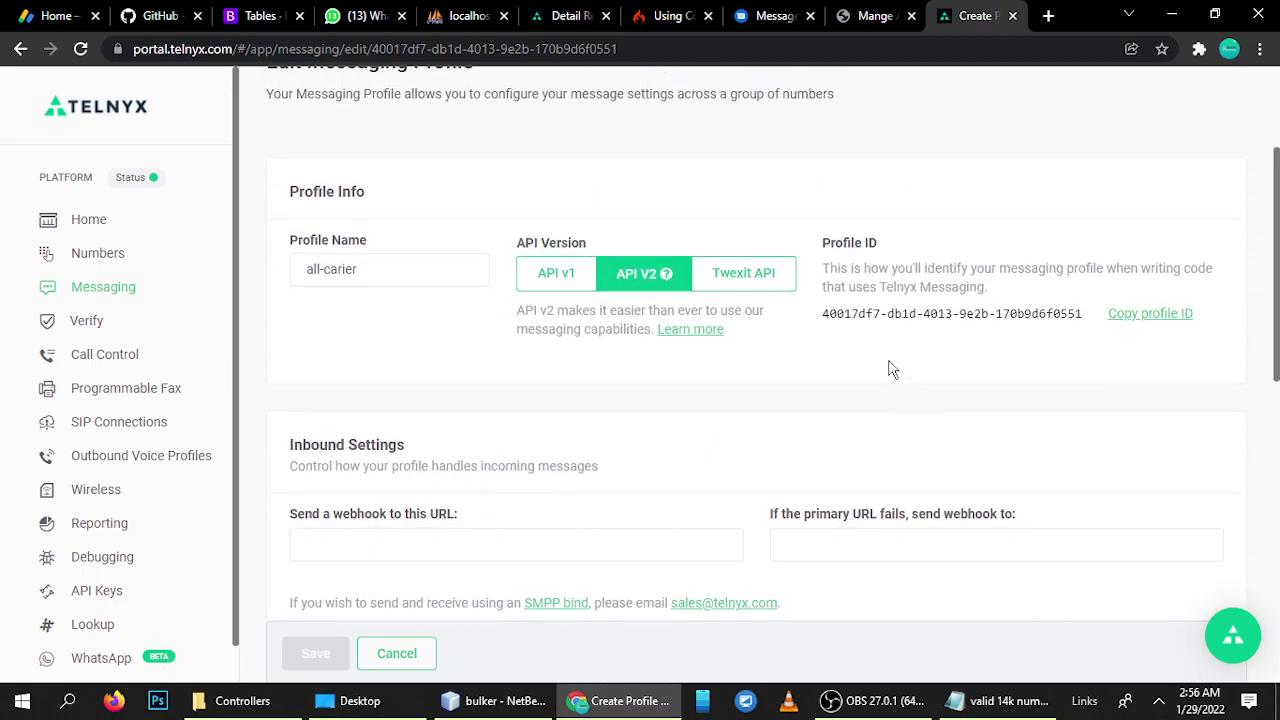
left_click_drag(823, 316, 1088, 322)
left_click(876, 15)
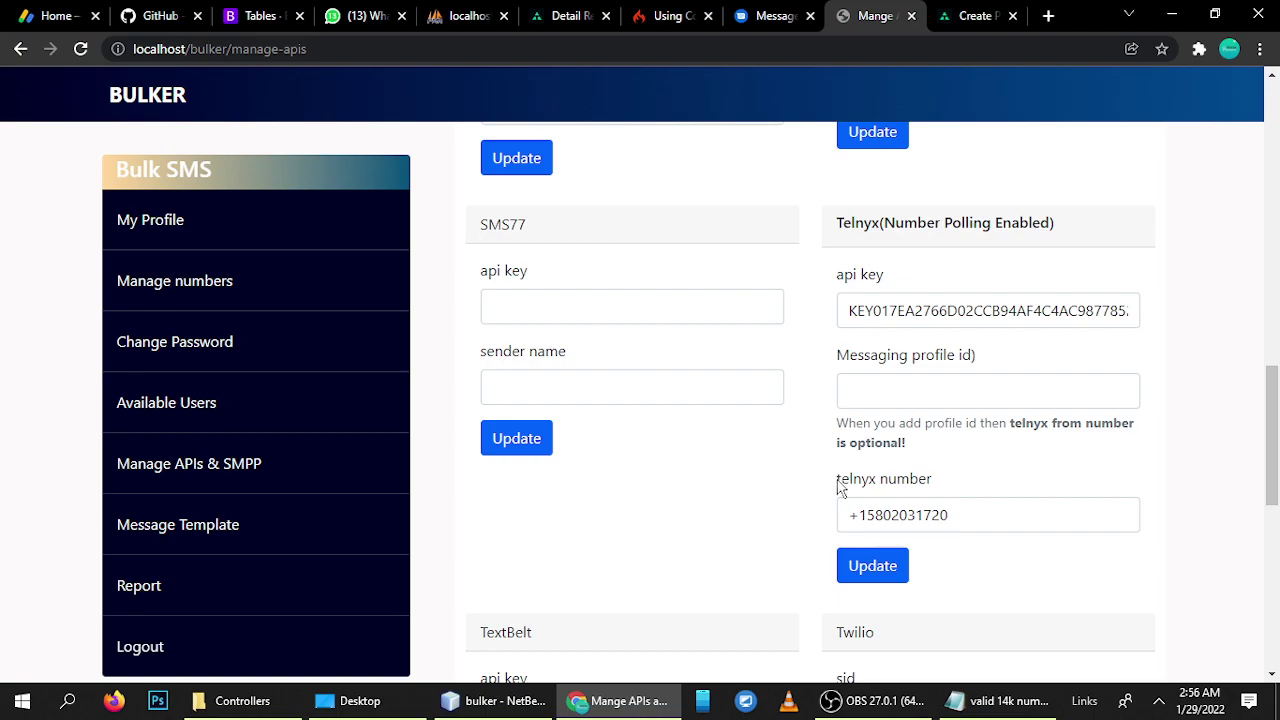
- Click into Bulker's empty Messaging profile id field, then go back to the all-carier profile page
left_click(865, 398)
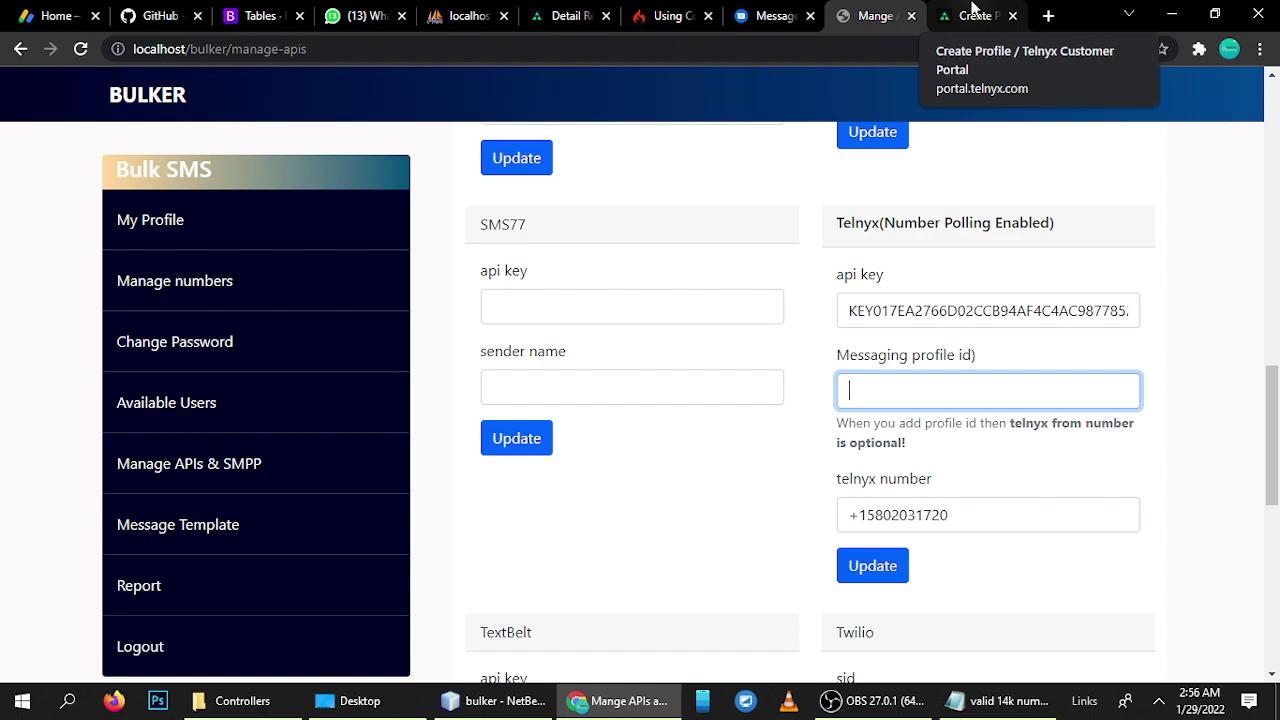
left_click(972, 16)
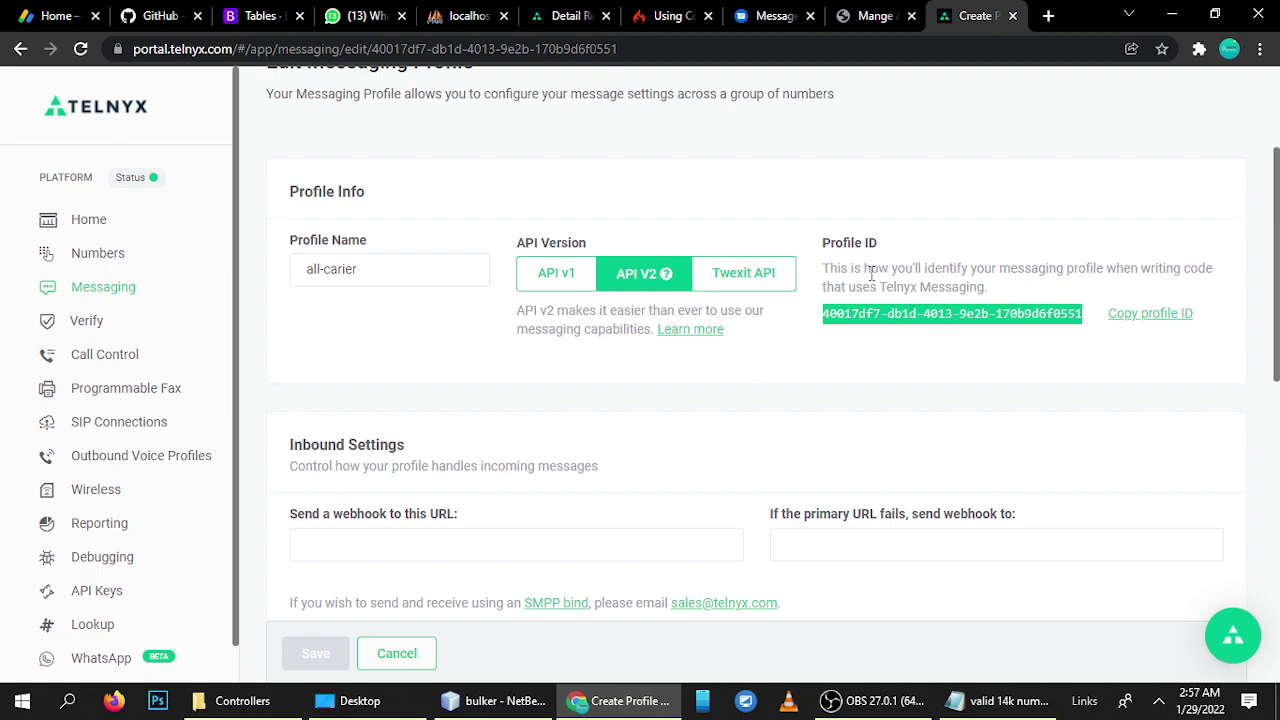
- Enable Number Pool on all-carier, confirm the Long Code weight of 1, then return to Bulker
scroll(458, 428, "down", 8)
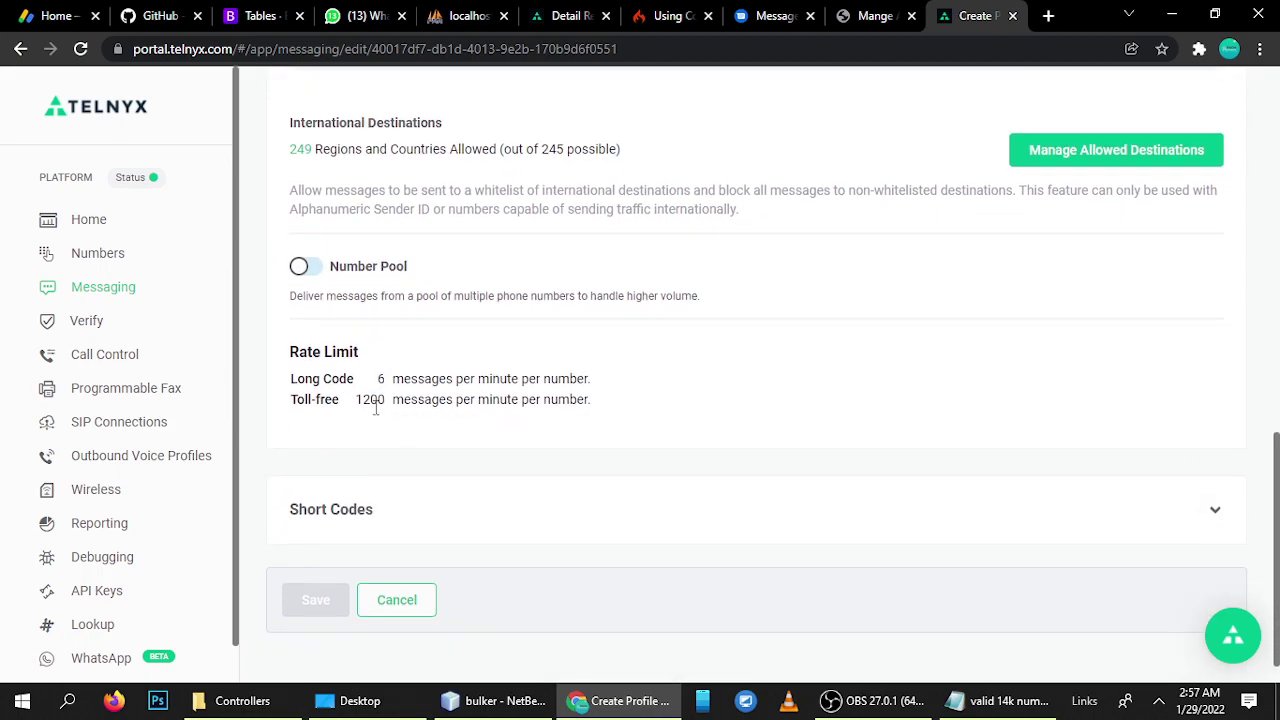
left_click(312, 268)
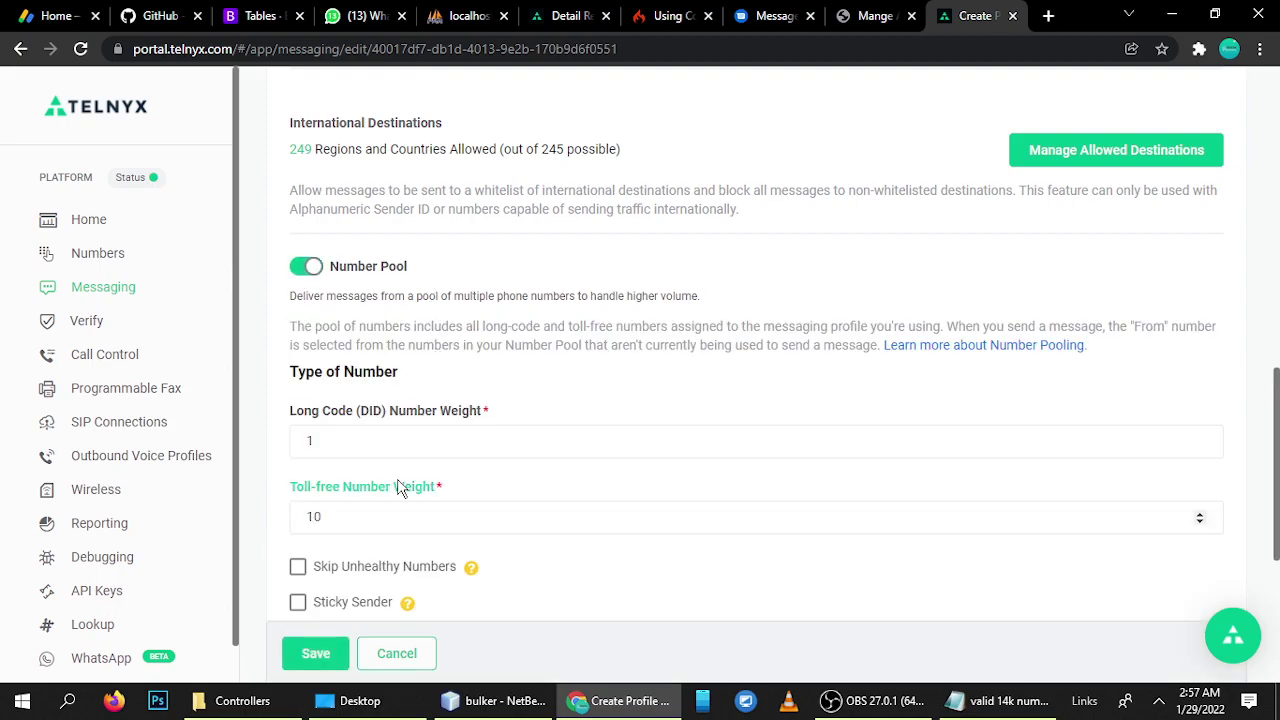
scroll(391, 447, "down", 1)
left_click_drag(343, 320, 292, 327)
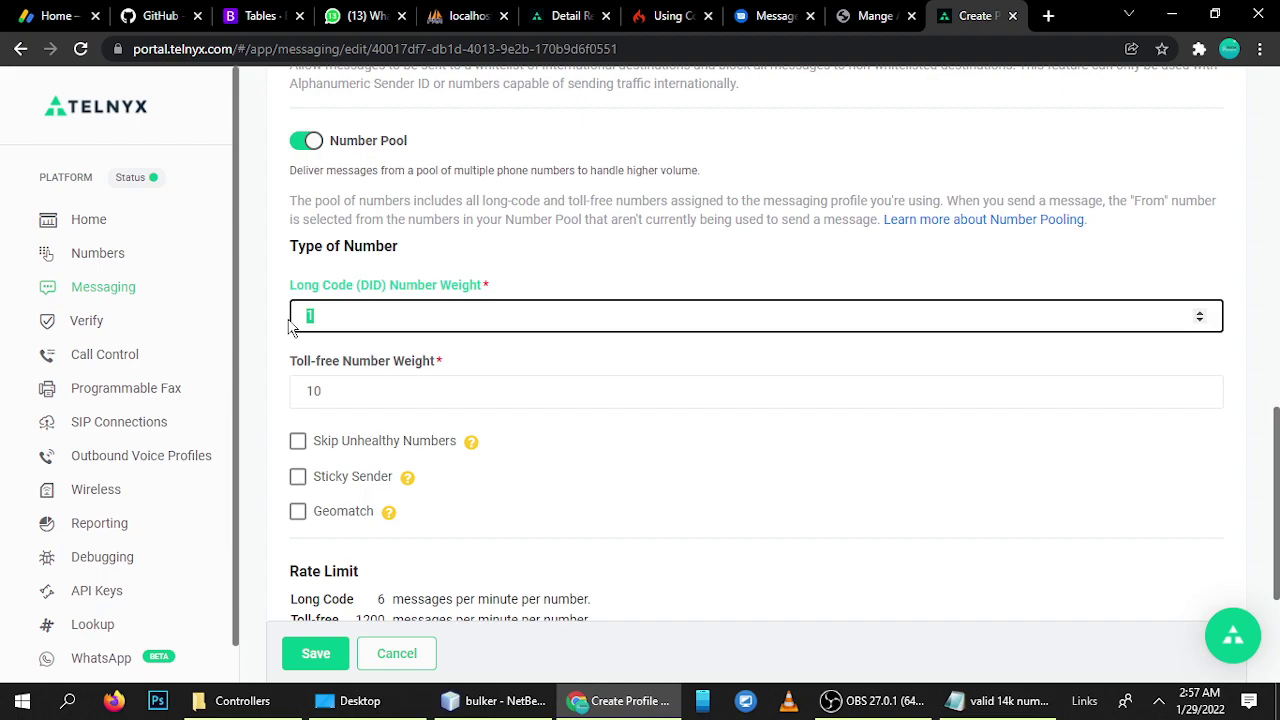
left_click(344, 315)
double_click(329, 316)
left_click(366, 315)
left_click(870, 15)
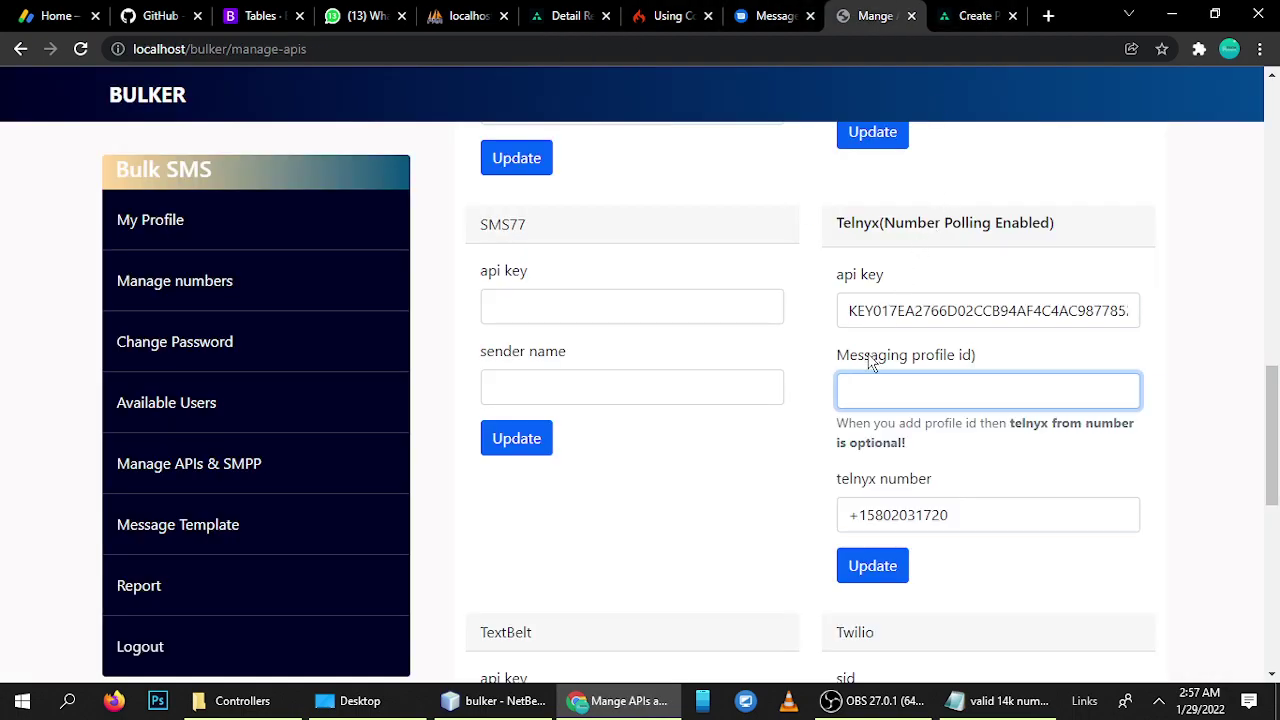
- Select the saved telnyx number value in Bulker, then return to the all-carier profile settings
scroll(870, 362, "down", 1)
left_click(712, 375)
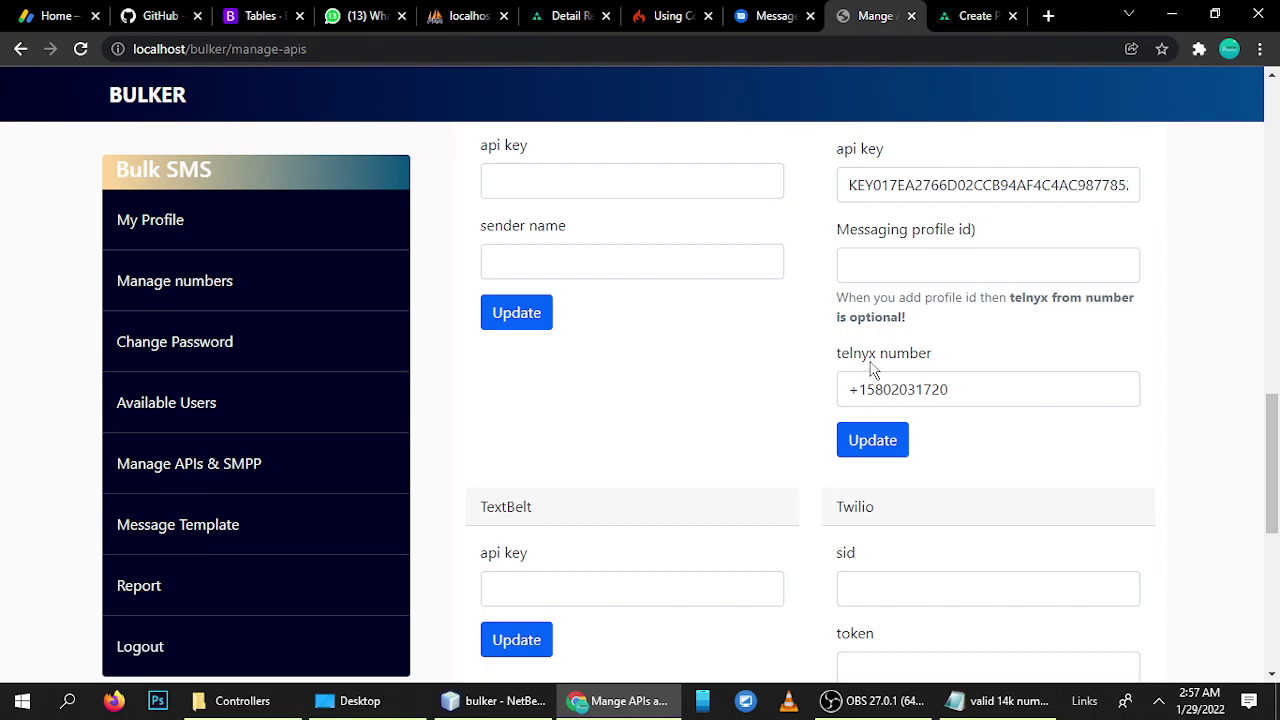
left_click_drag(991, 389, 845, 389)
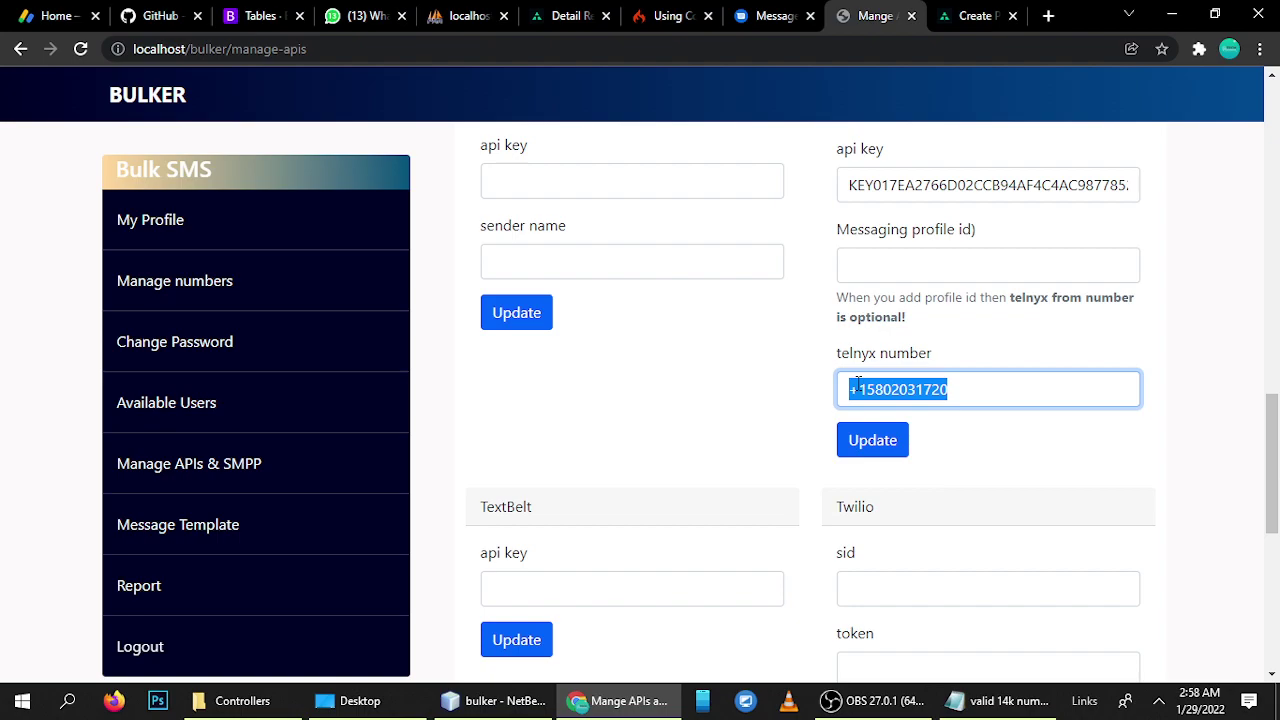
left_click(972, 15)
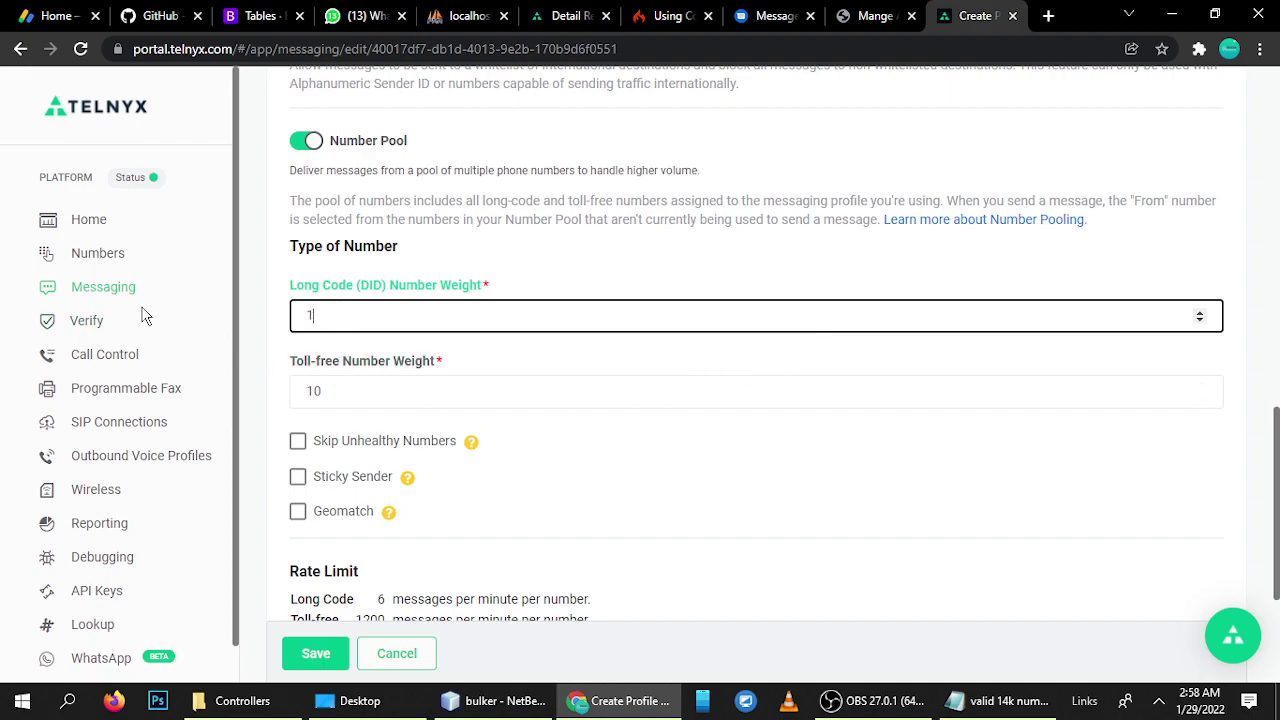
- Leave the unsaved all-carier profile for the Telnyx numbers list and switch back to Bulker
left_click(99, 256)
left_click(731, 173)
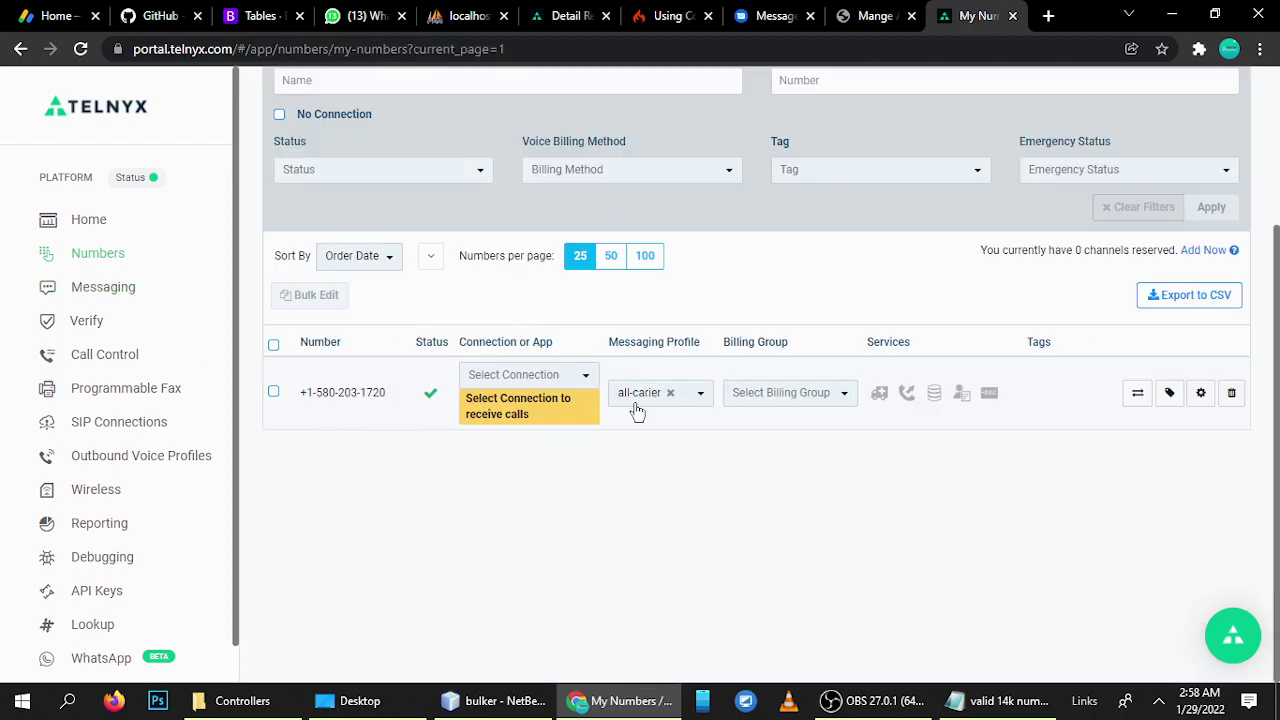
left_click(871, 18)
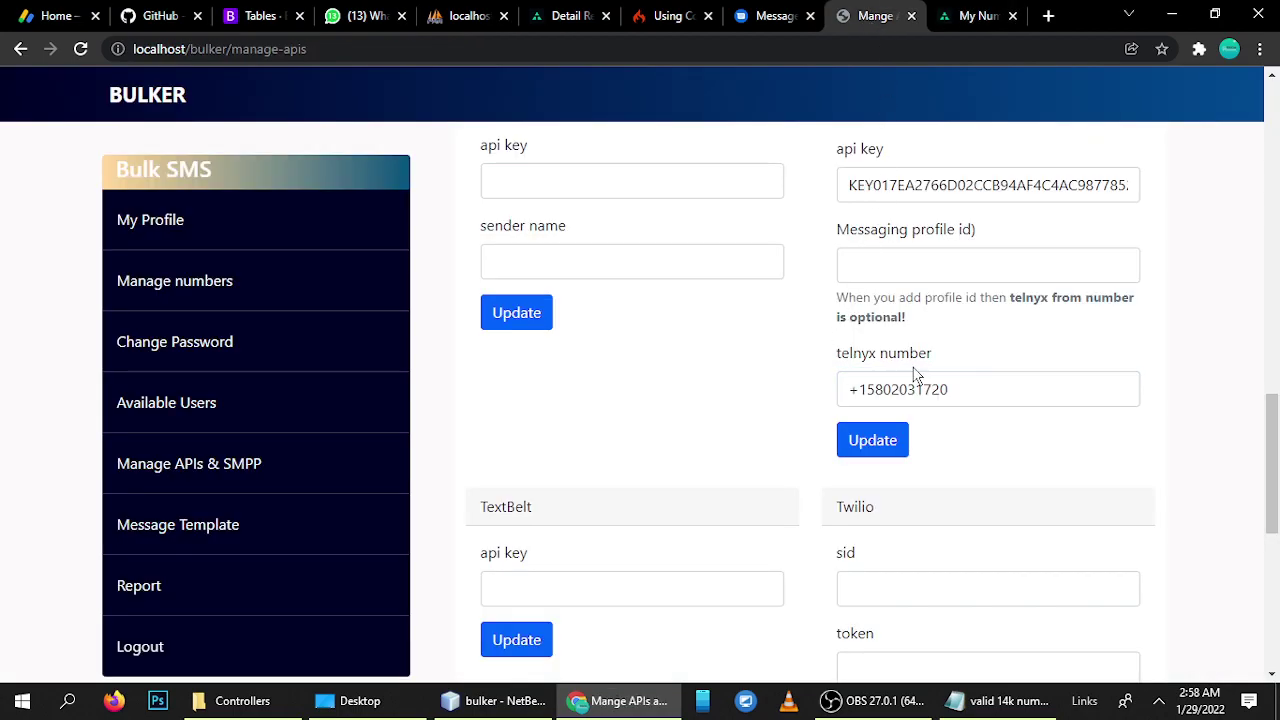
- Inspect the Telnyx card's empty Messaging profile id field and select the telnyx number value
left_click(901, 266)
left_click(730, 401)
left_click(891, 268)
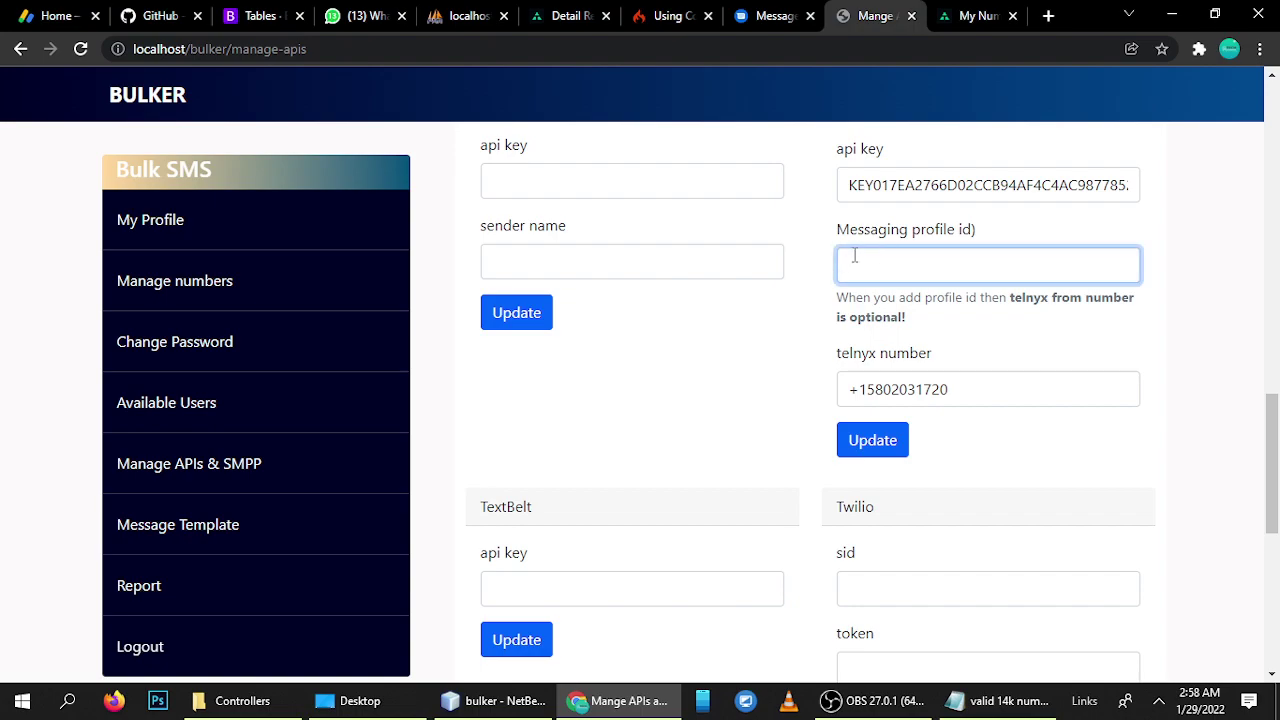
left_click_drag(840, 230, 963, 229)
left_click(971, 229)
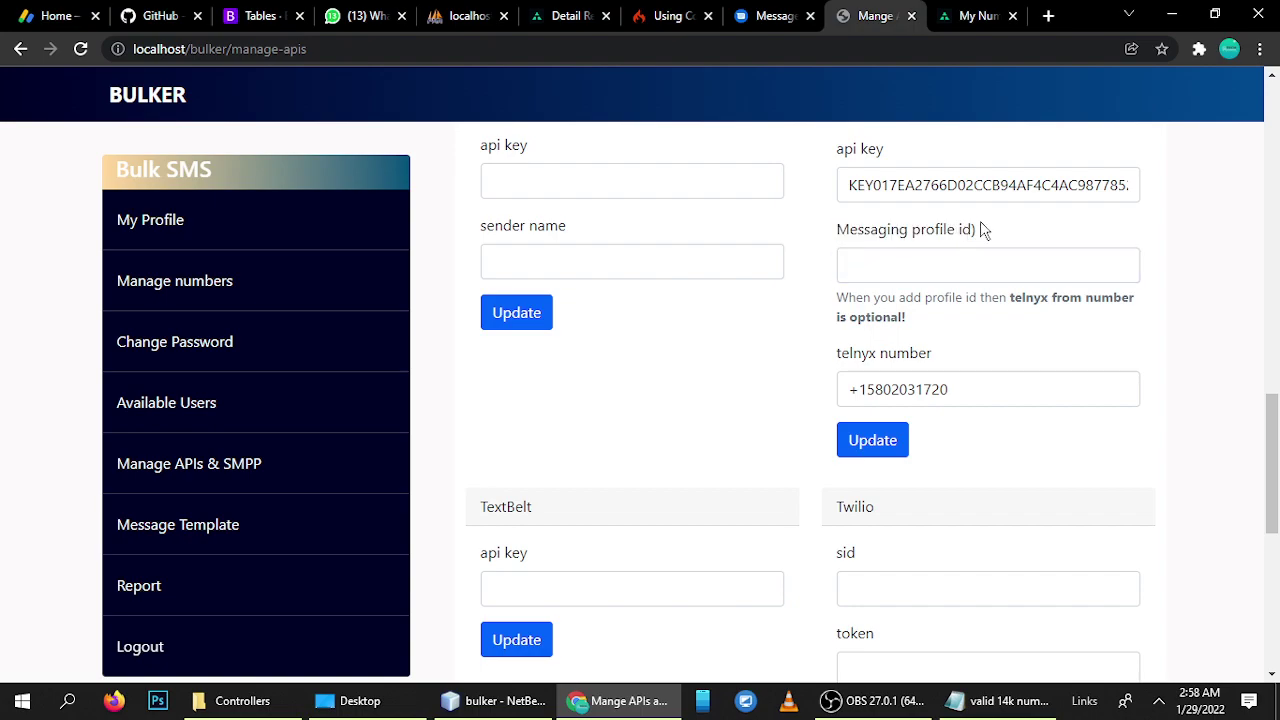
left_click(871, 268)
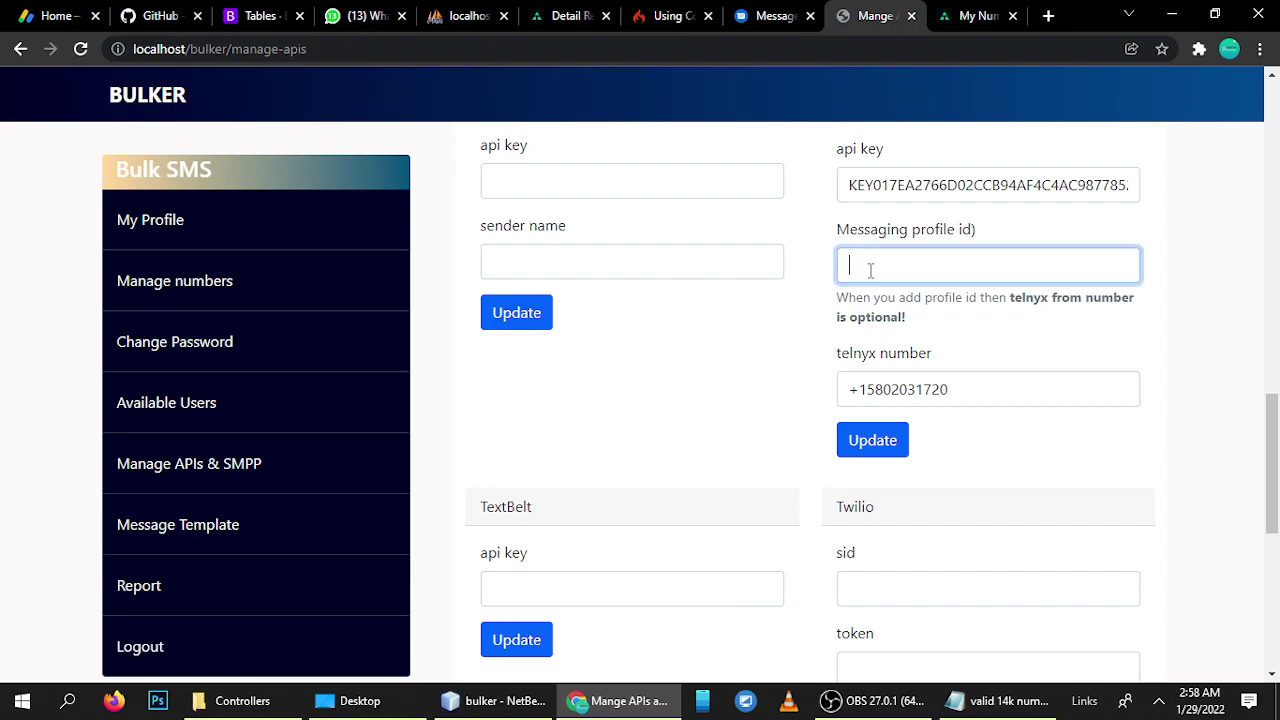
left_click(778, 443)
left_click_drag(982, 389, 725, 407)
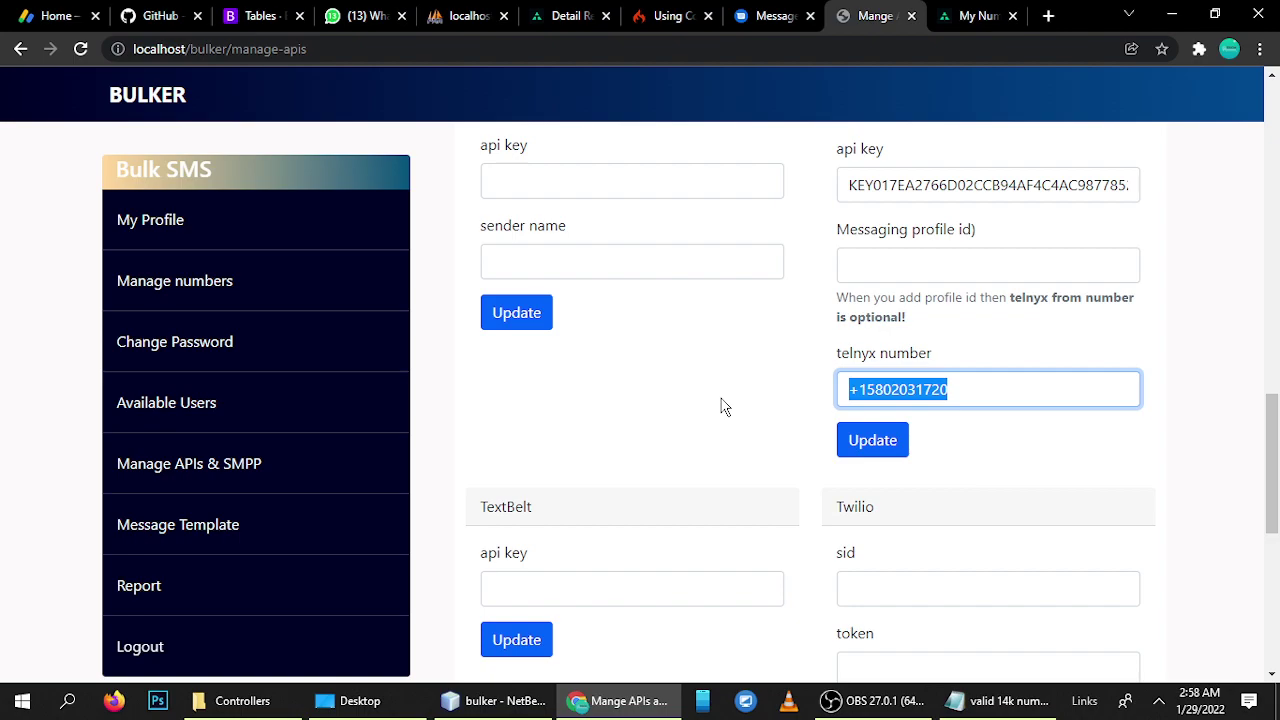
left_click(889, 268)
left_click(774, 338)
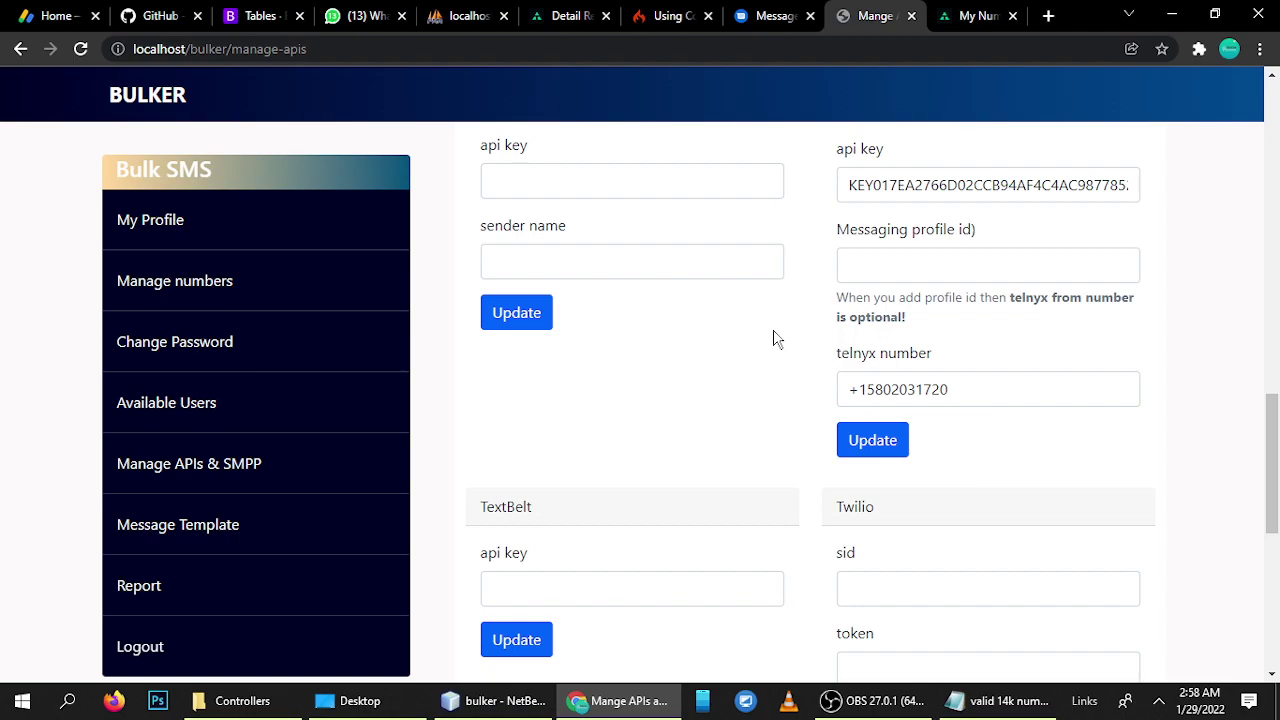
scroll(773, 338, "up", 1)
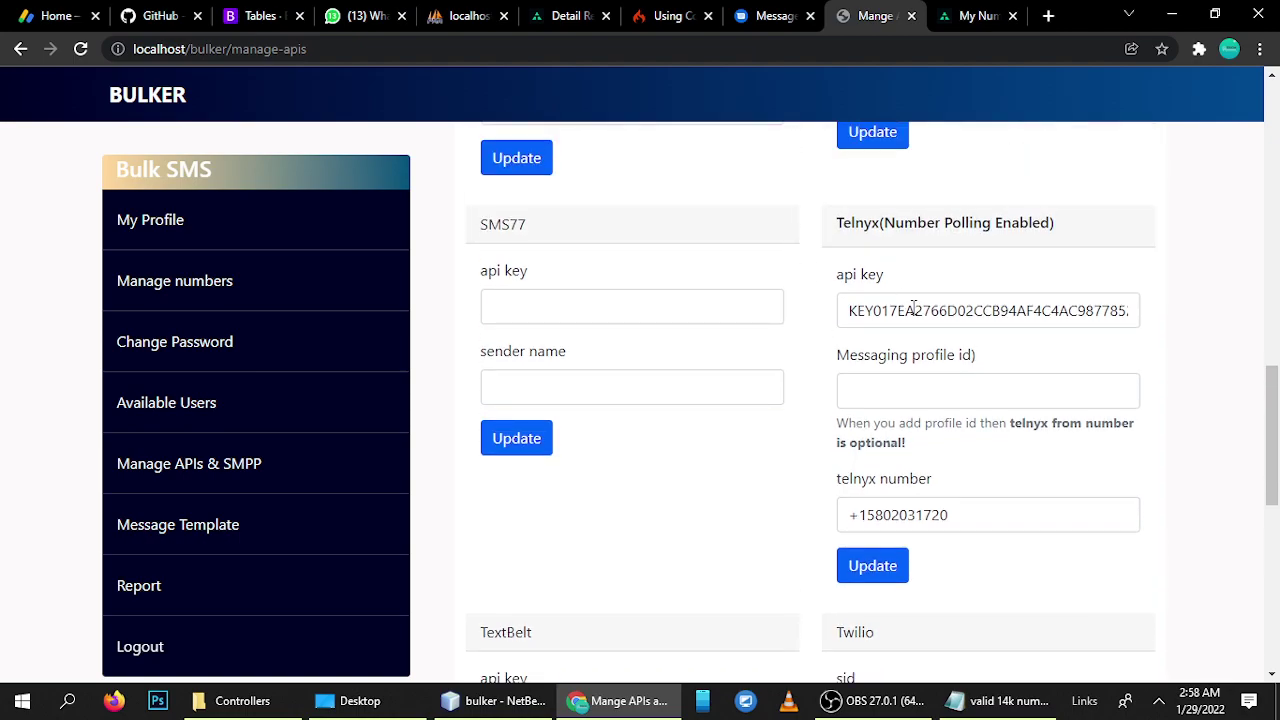
- Open My Profile and highlight the account's Limit value of 994
left_click(158, 234)
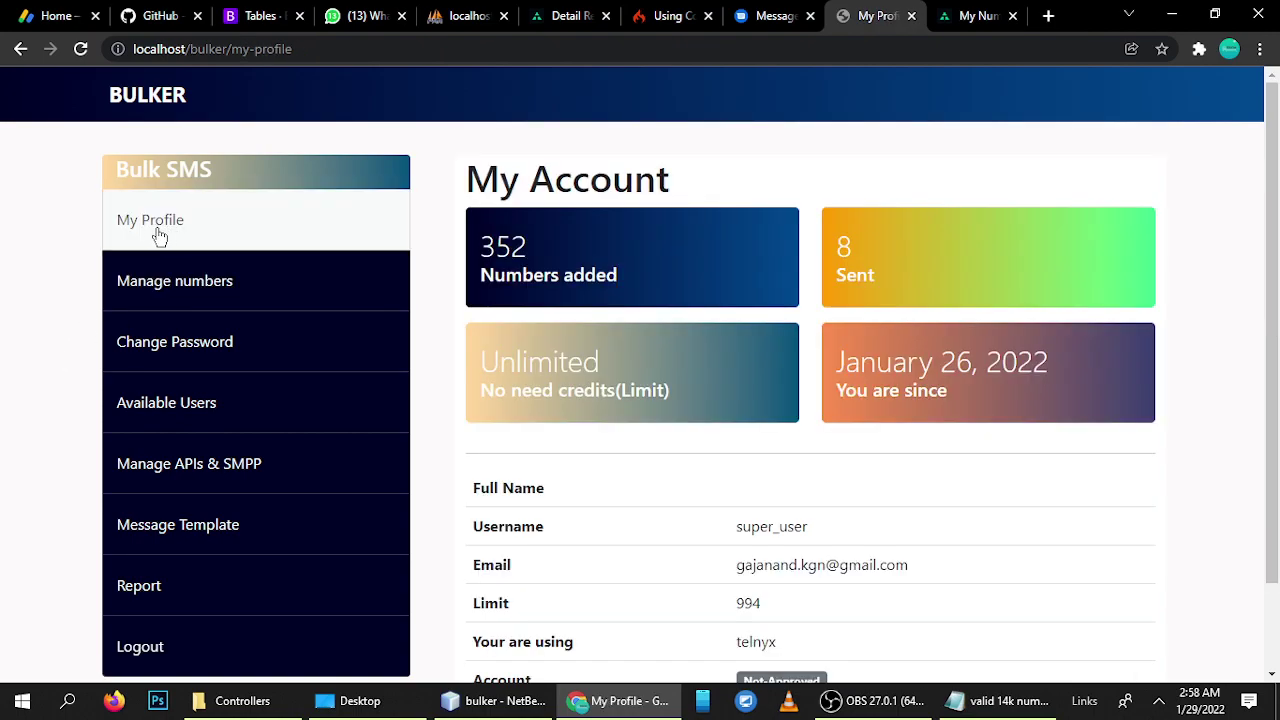
scroll(645, 355, "down", 1)
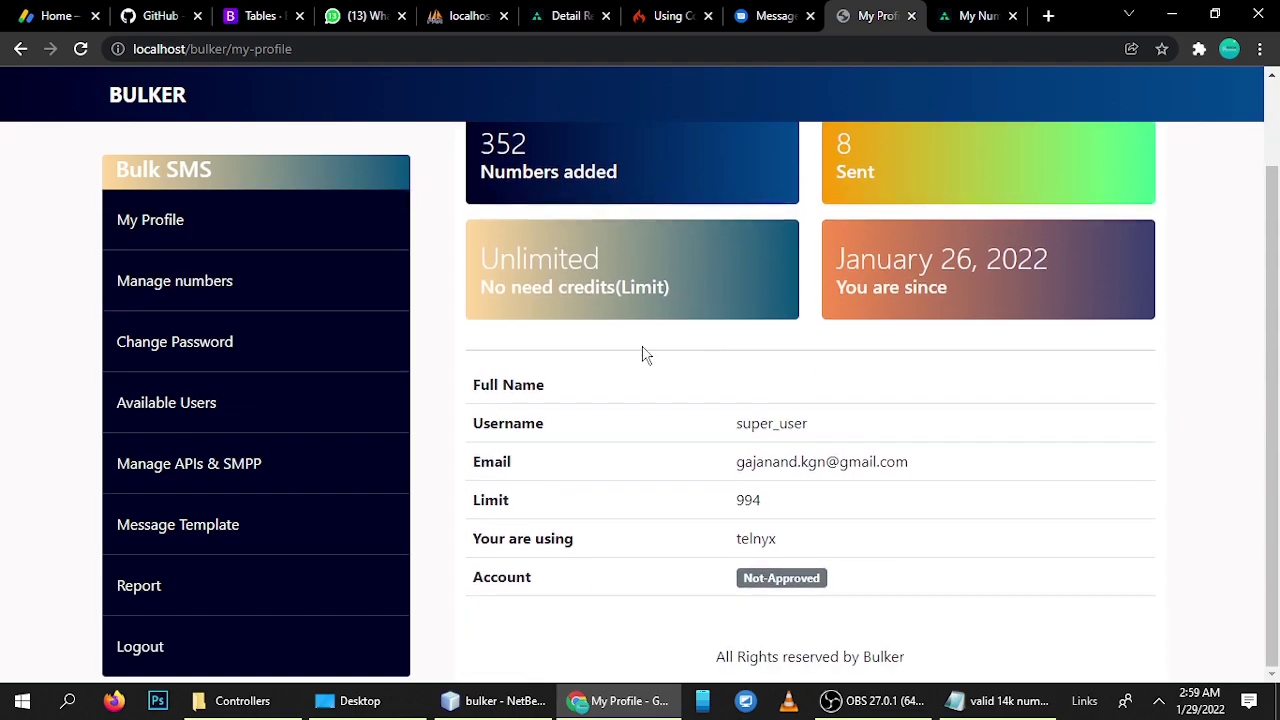
left_click_drag(720, 500, 800, 511)
left_click(736, 520)
left_click_drag(740, 508, 763, 514)
left_click(765, 513)
left_click_drag(737, 505, 772, 513)
left_click(749, 512)
double_click(743, 505)
left_click(743, 493)
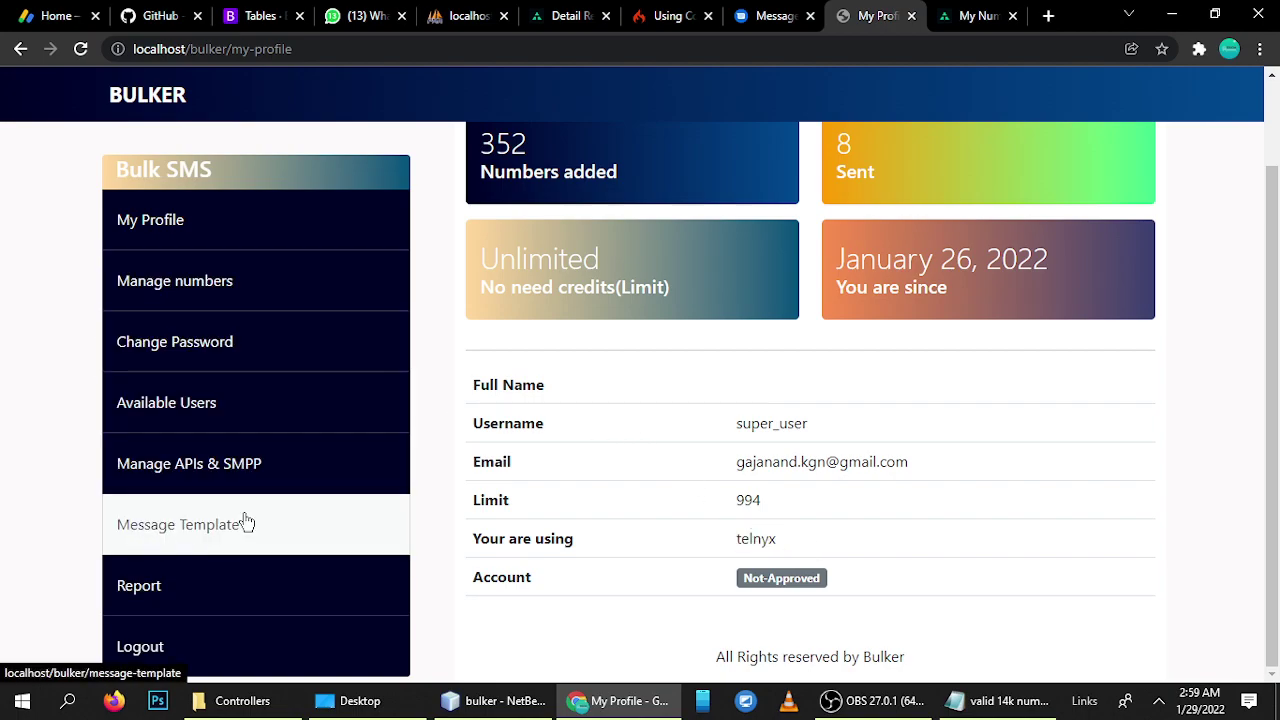
- Open Manage APIs & SMPP and scroll through BulkGate, ClickSend, Nexmo and Plivo sections
left_click(174, 478)
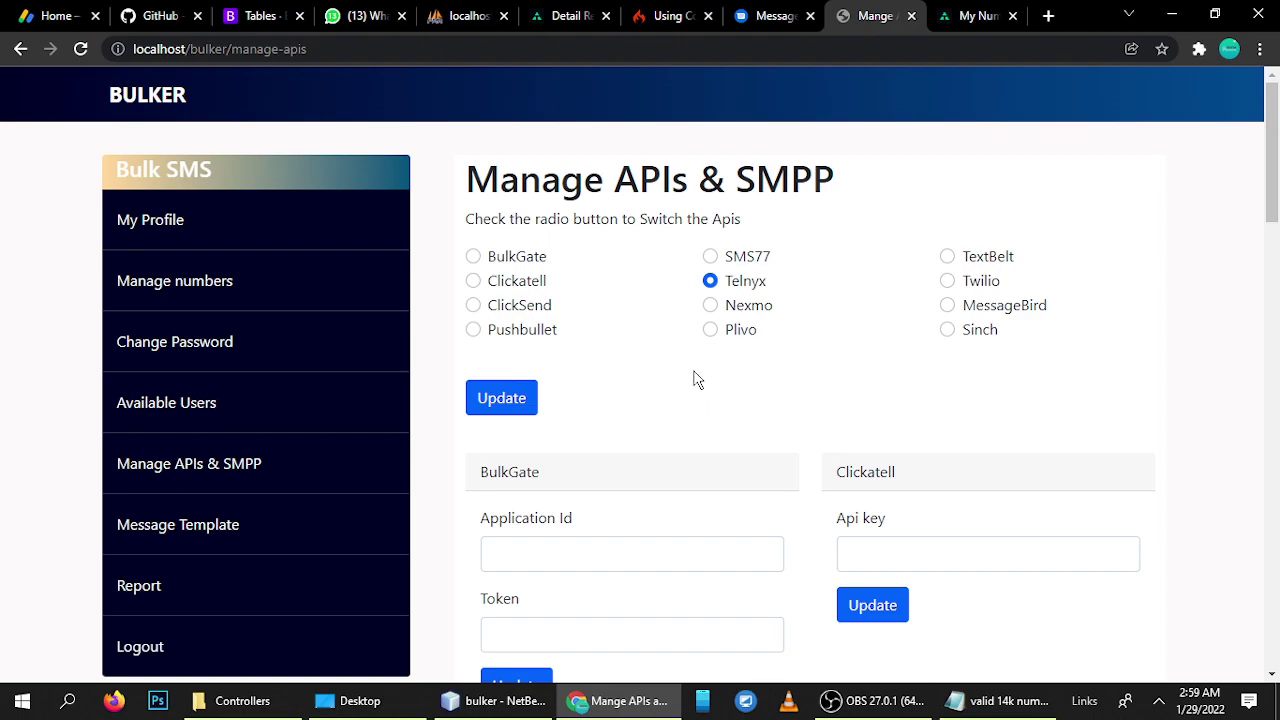
scroll(589, 387, "down", 3)
left_click(590, 310)
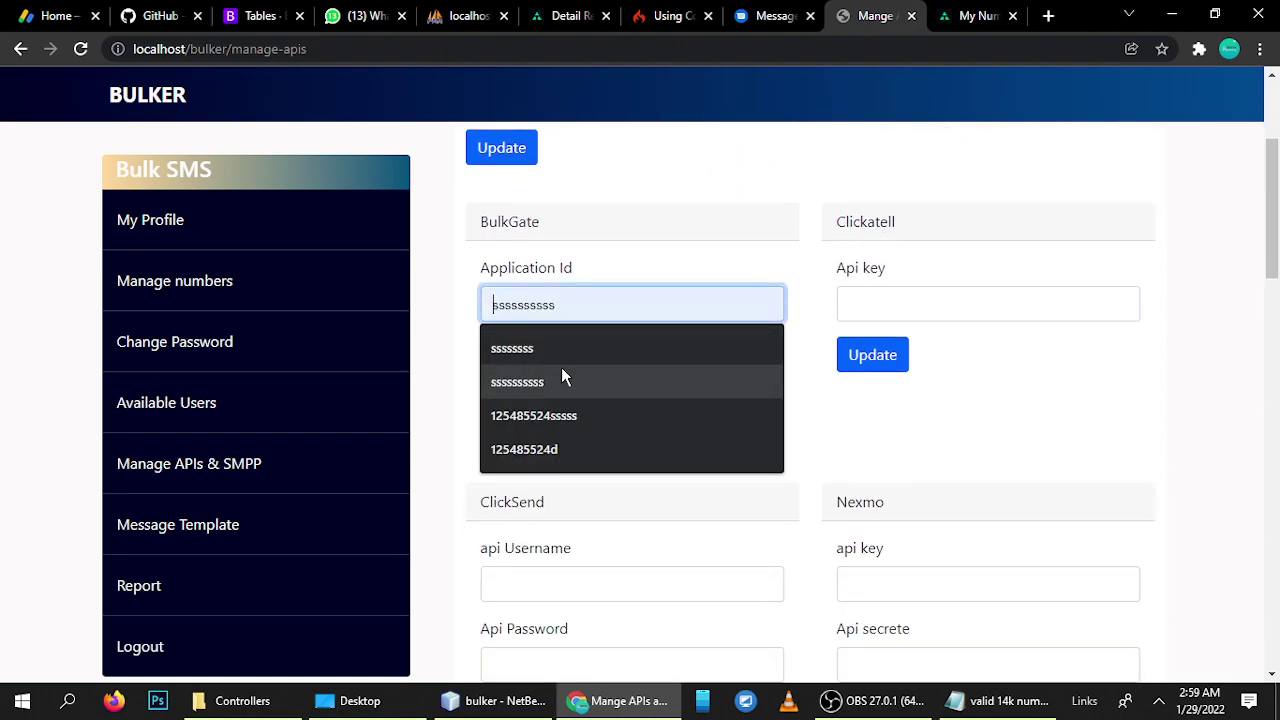
left_click(683, 246)
scroll(798, 447, "down", 3)
scroll(798, 447, "up", 3)
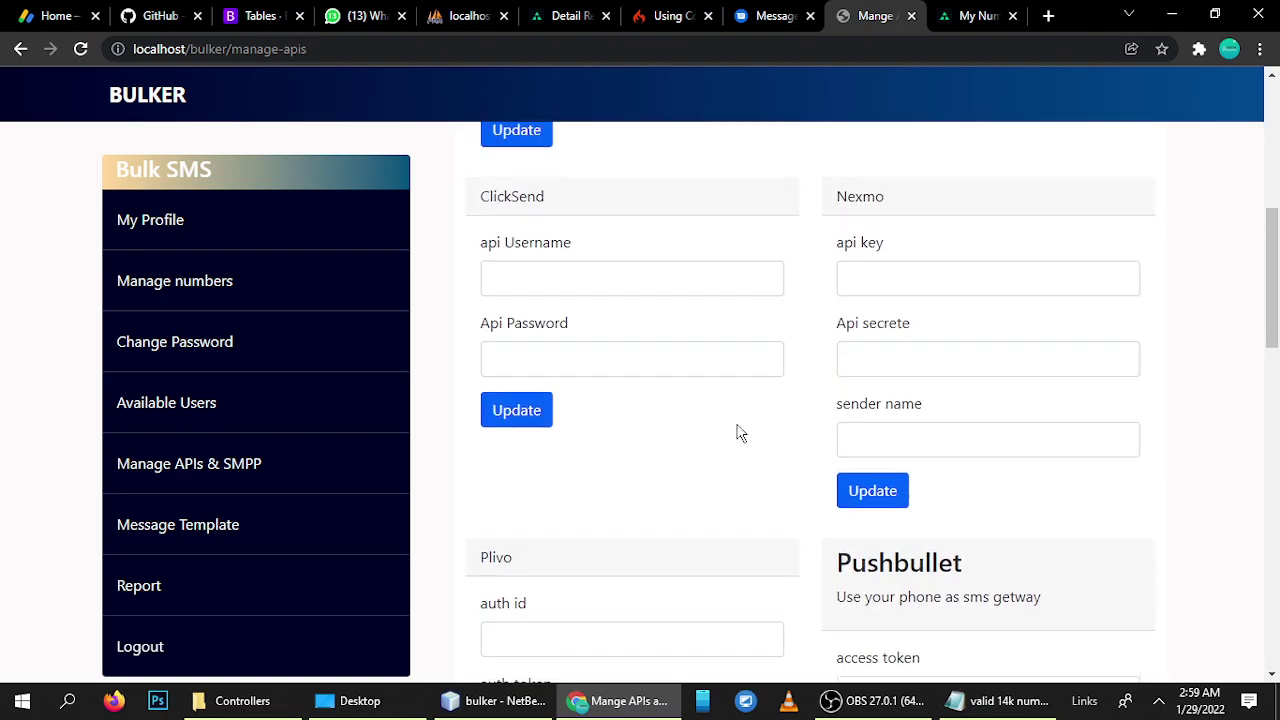
scroll(674, 411, "down", 3)
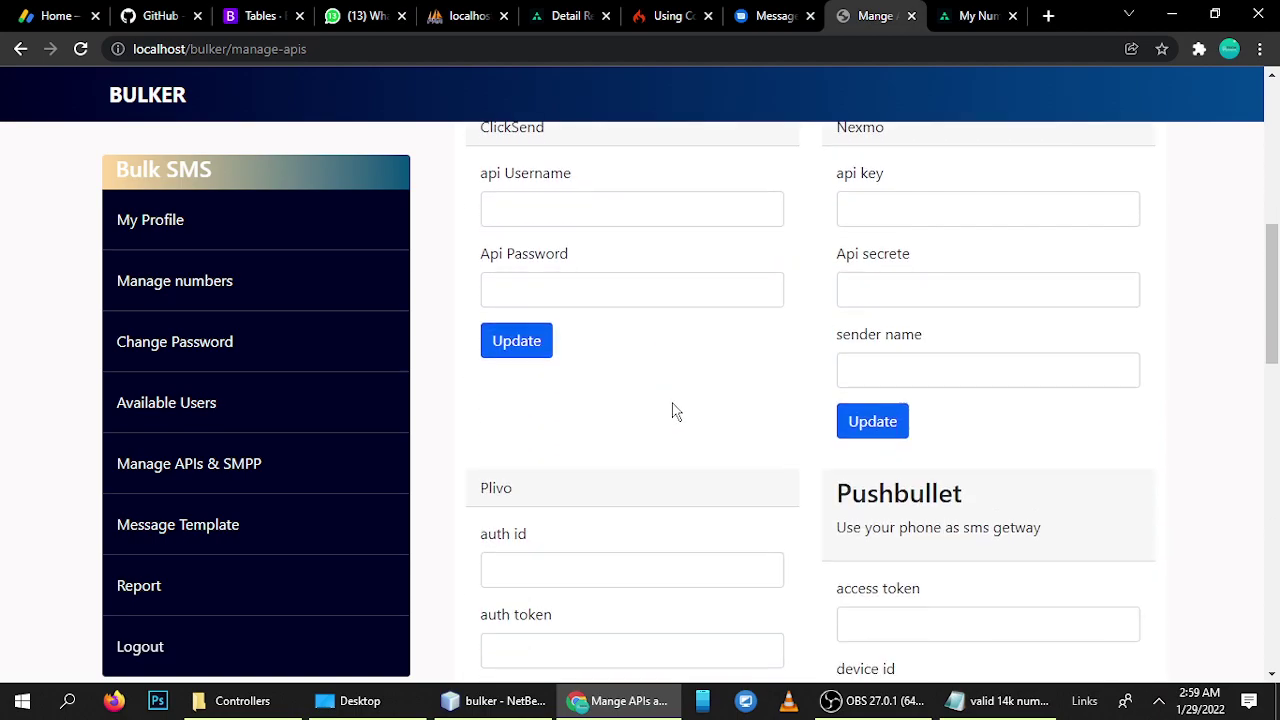
scroll(676, 410, "up", 5)
scroll(674, 411, "down", 4)
scroll(677, 415, "up", 3)
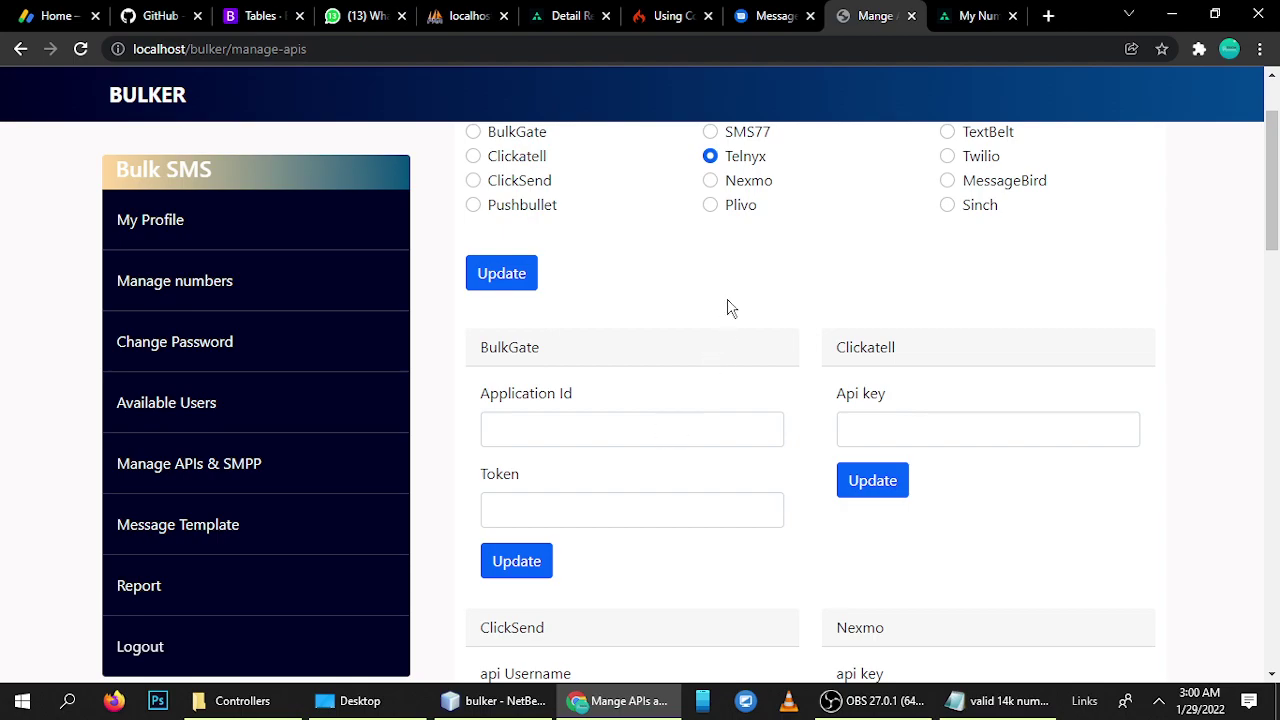
- Open Reports and highlight the Date column header and the first four report rows
left_click(143, 590)
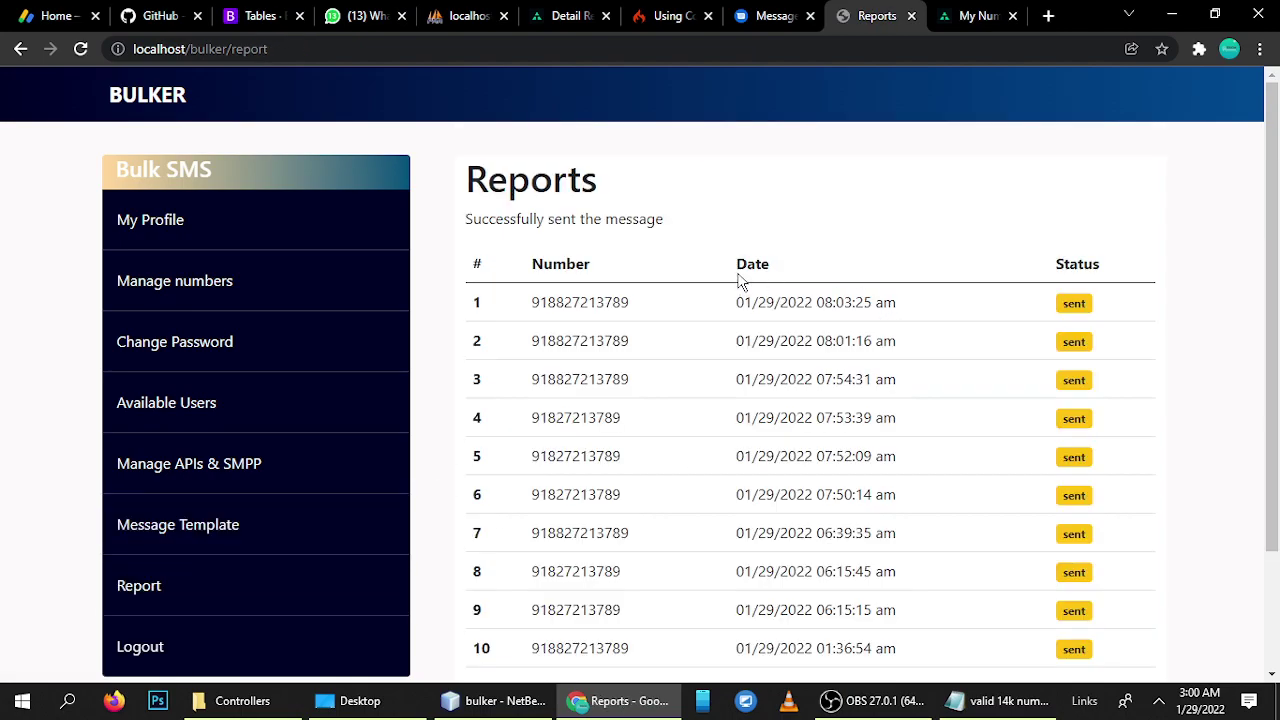
left_click_drag(737, 265, 752, 266)
scroll(773, 345, "down", 2)
scroll(775, 360, "up", 2)
left_click(749, 334)
left_click_drag(737, 300, 758, 415)
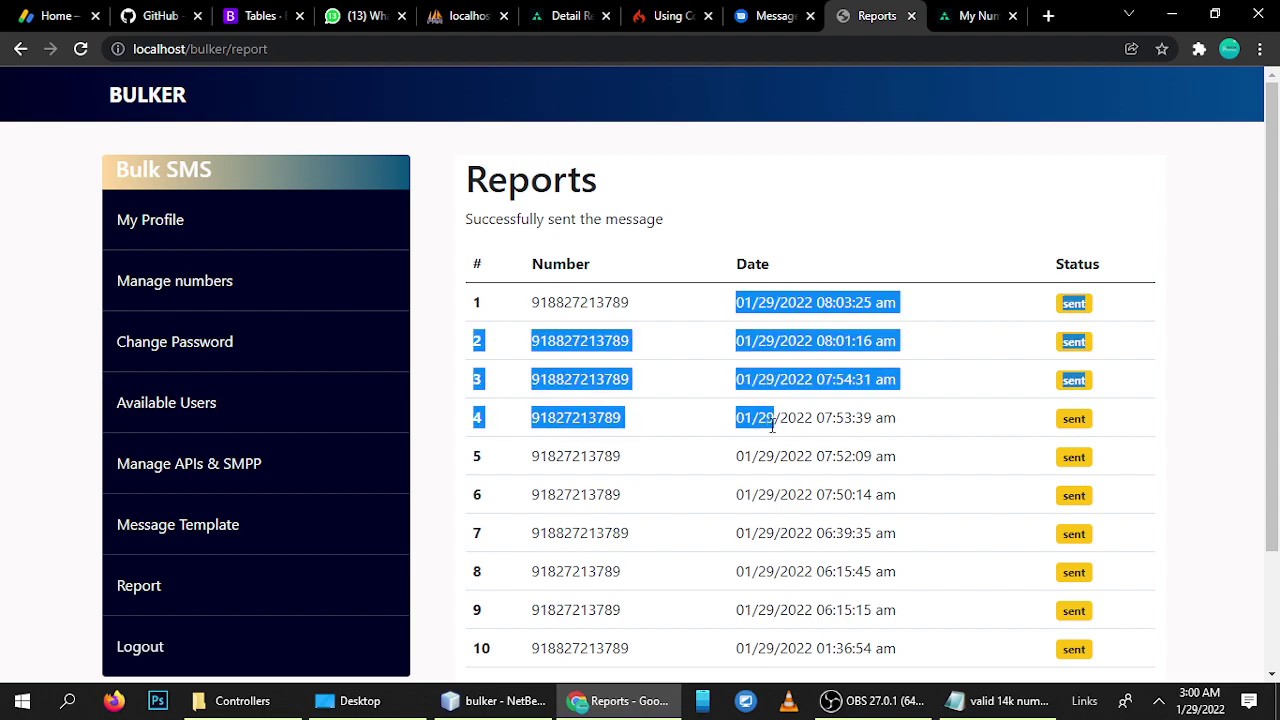
left_click(760, 412)
- Page the reports to page 2, back to 1, then 2 again, and open My Numbers
scroll(646, 389, "down", 2)
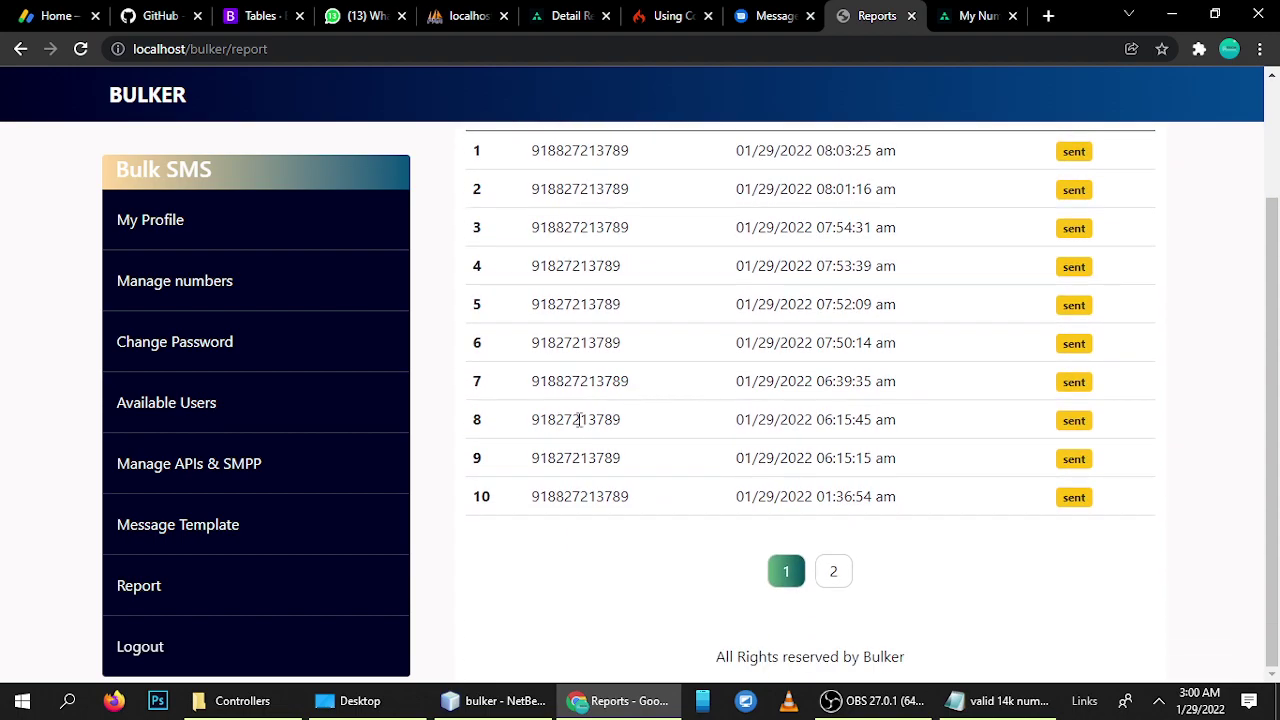
left_click(833, 571)
scroll(677, 498, "down", 1)
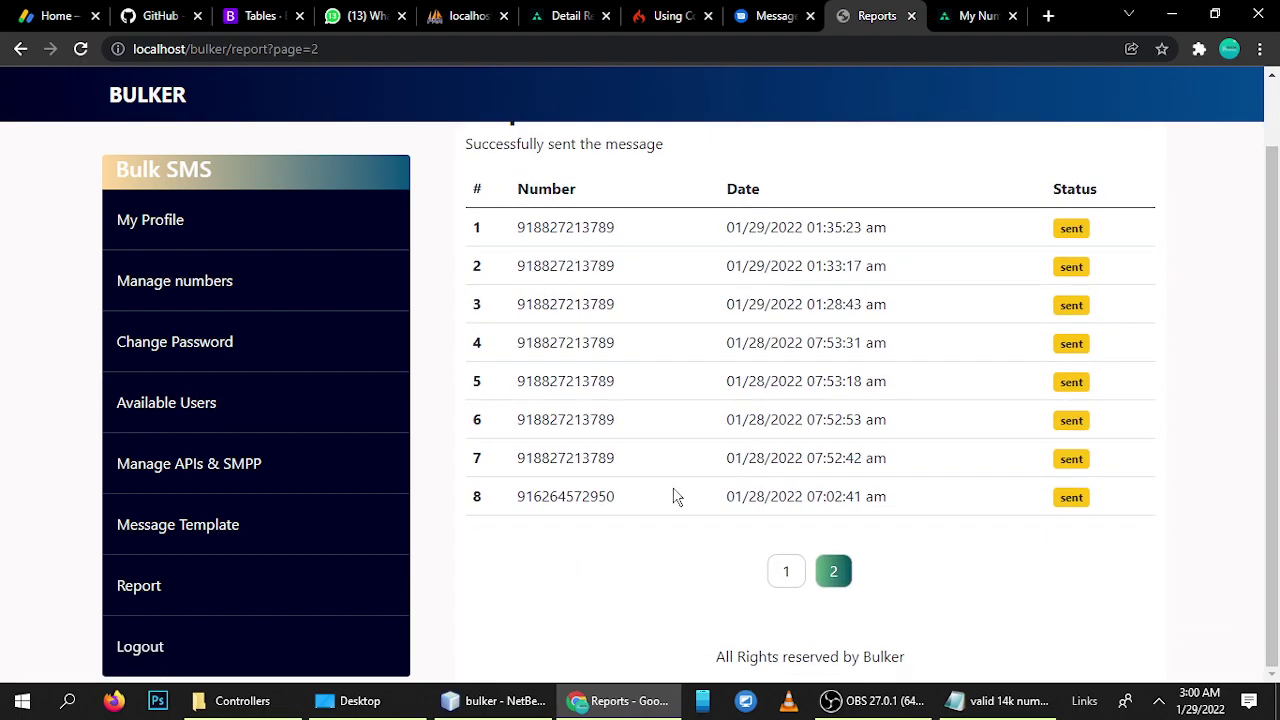
left_click(786, 571)
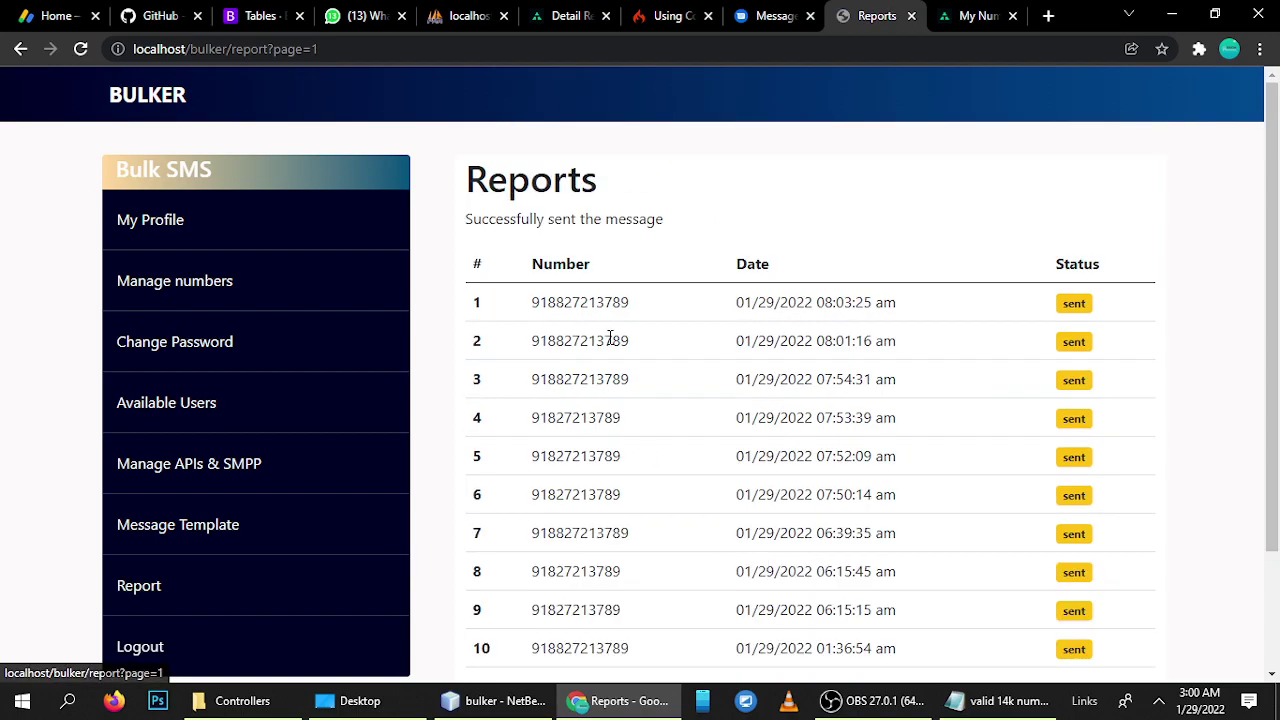
scroll(610, 400, "down", 2)
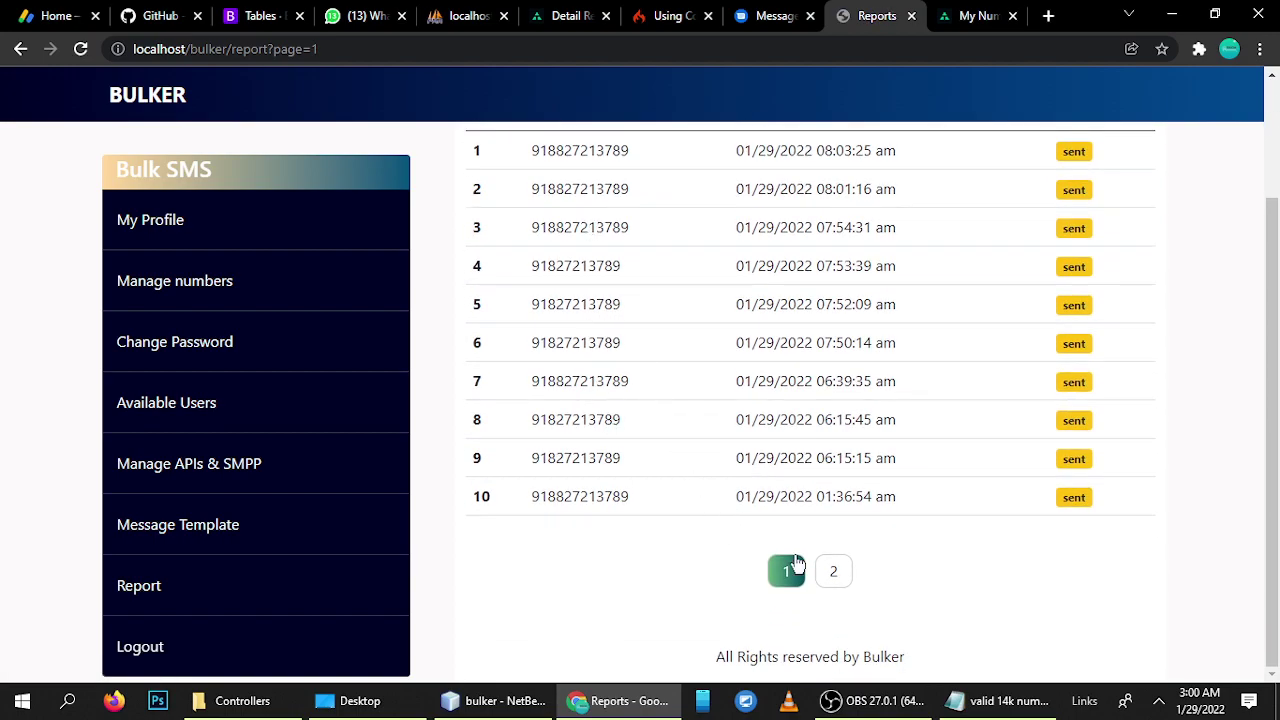
left_click(837, 571)
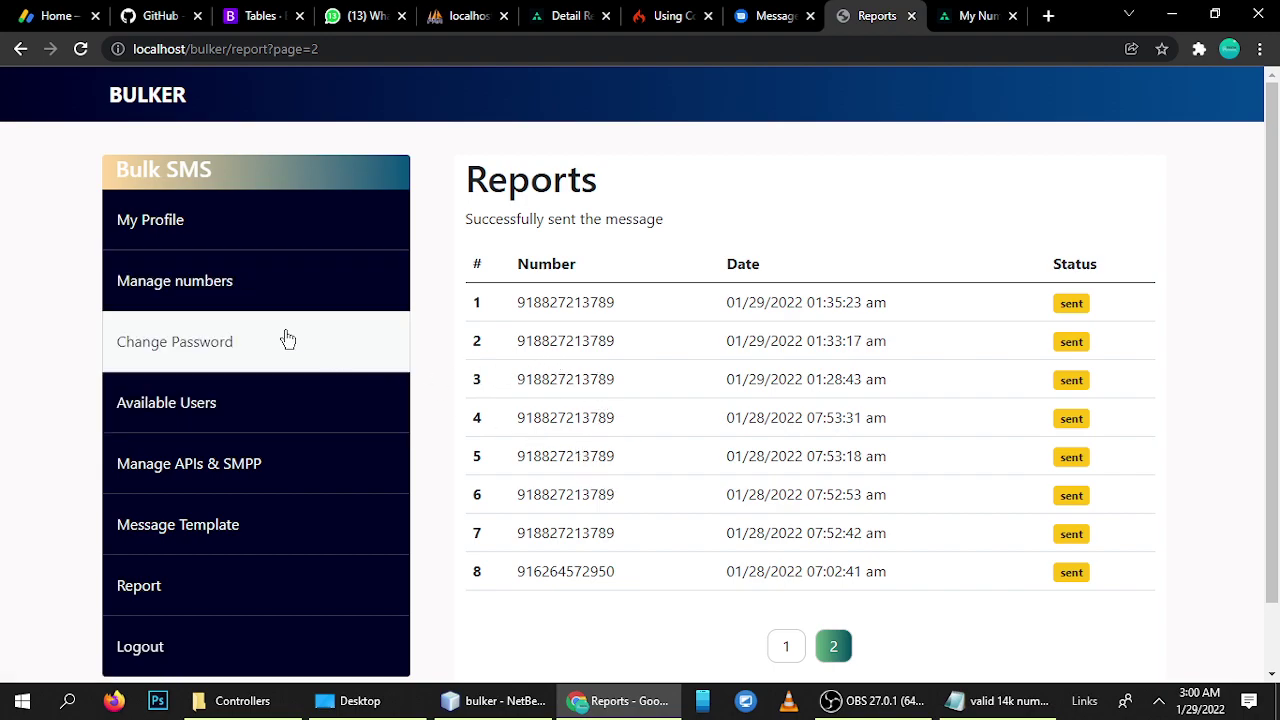
left_click(143, 295)
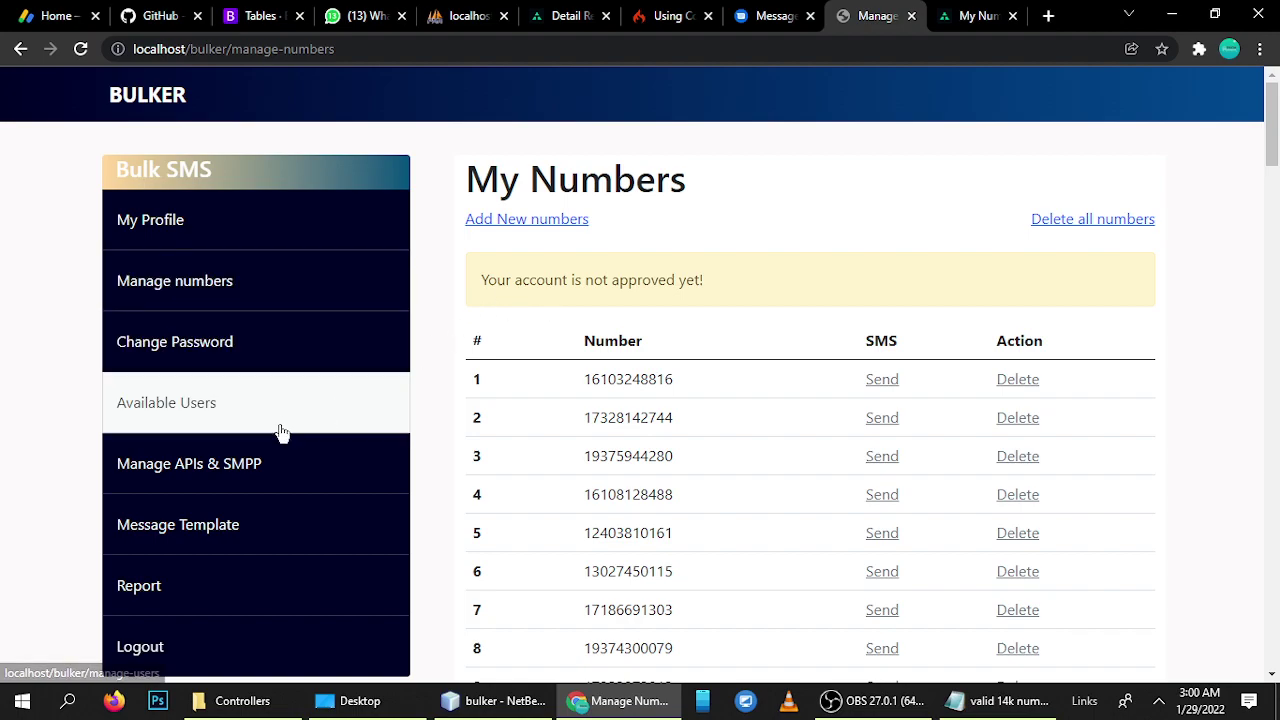
- Scroll My Numbers, then open Message Template and highlight the saved fax-notice template text
scroll(531, 303, "down", 2)
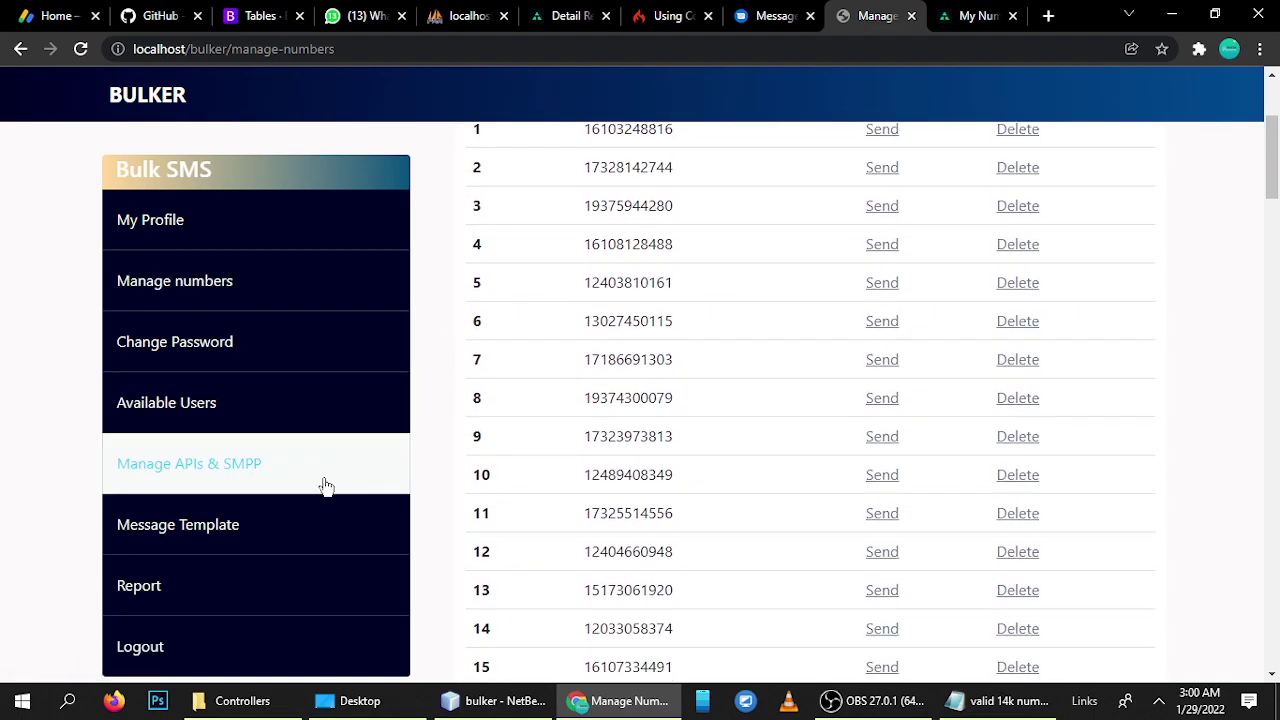
left_click(155, 537)
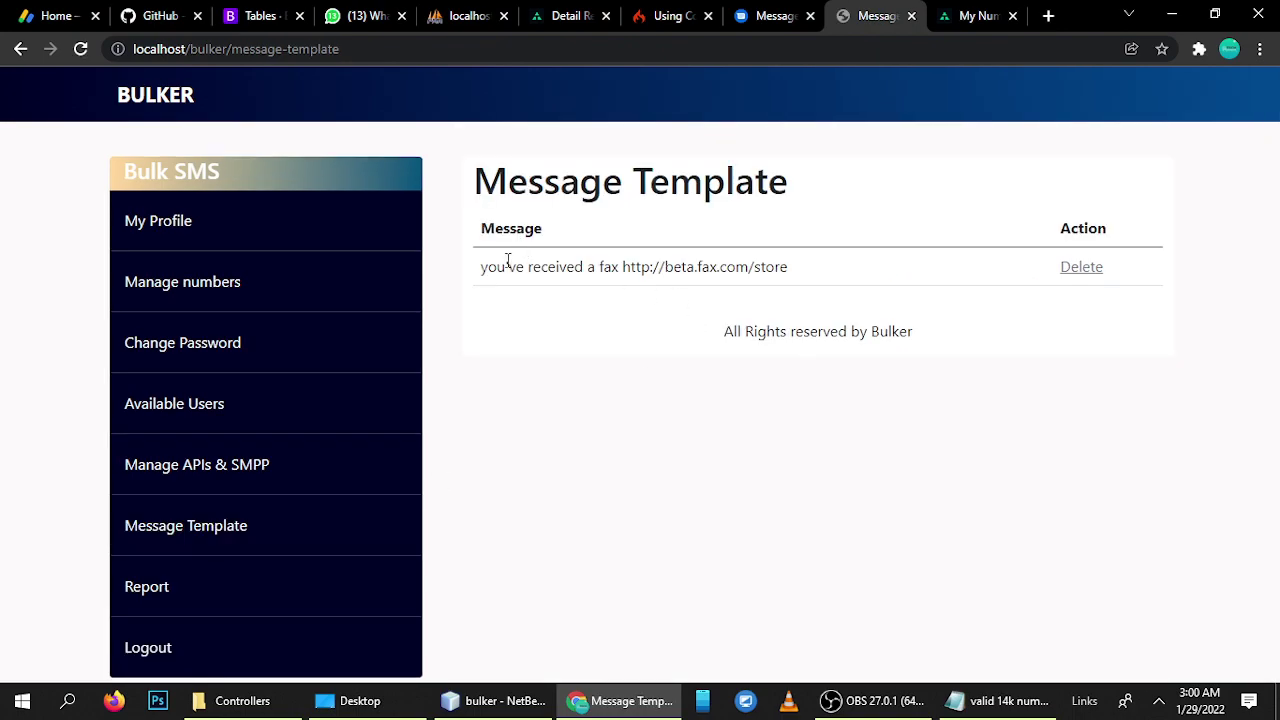
left_click_drag(481, 280, 792, 274)
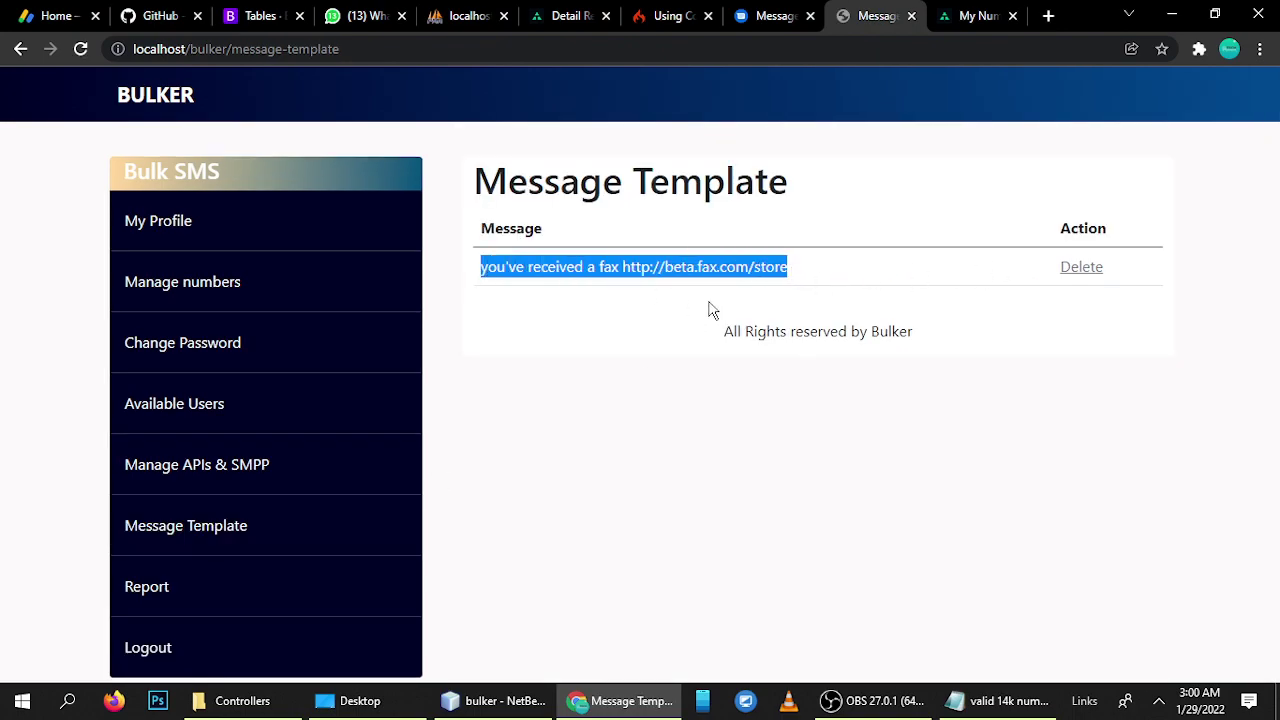
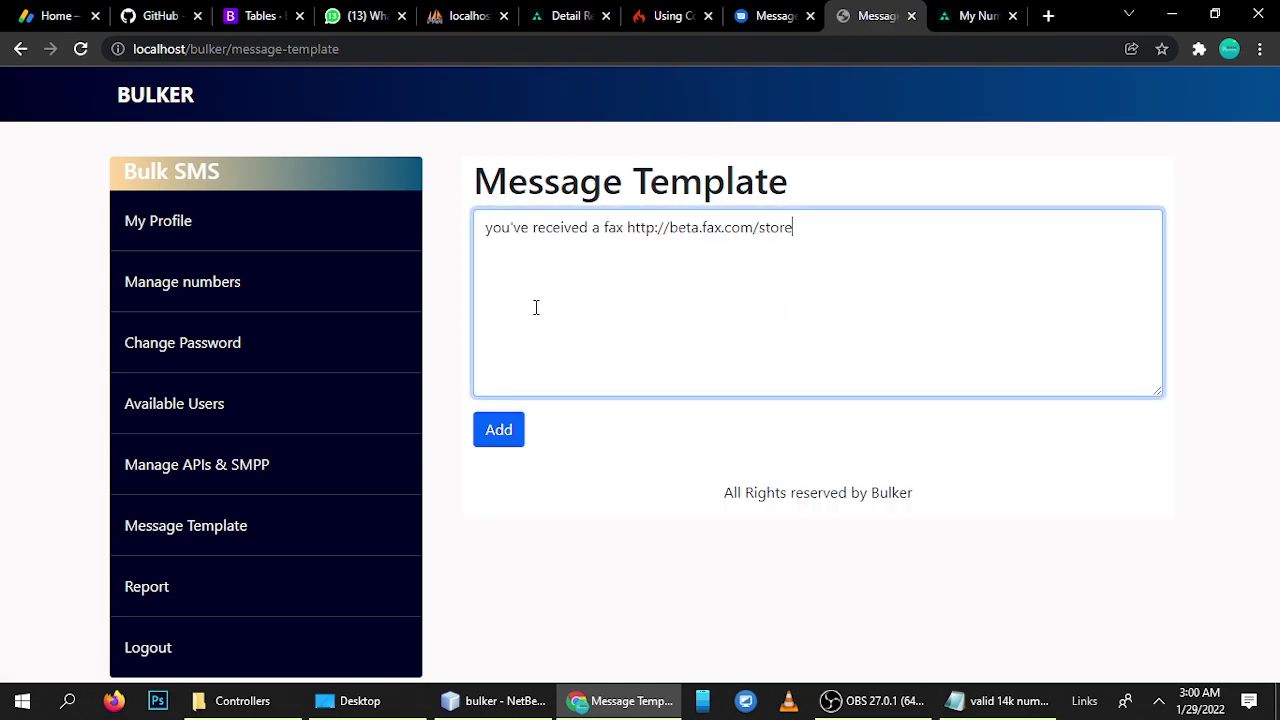
- Add the fax-link message in the box as a new template
left_click_drag(860, 232, 455, 240)
left_click(595, 430)
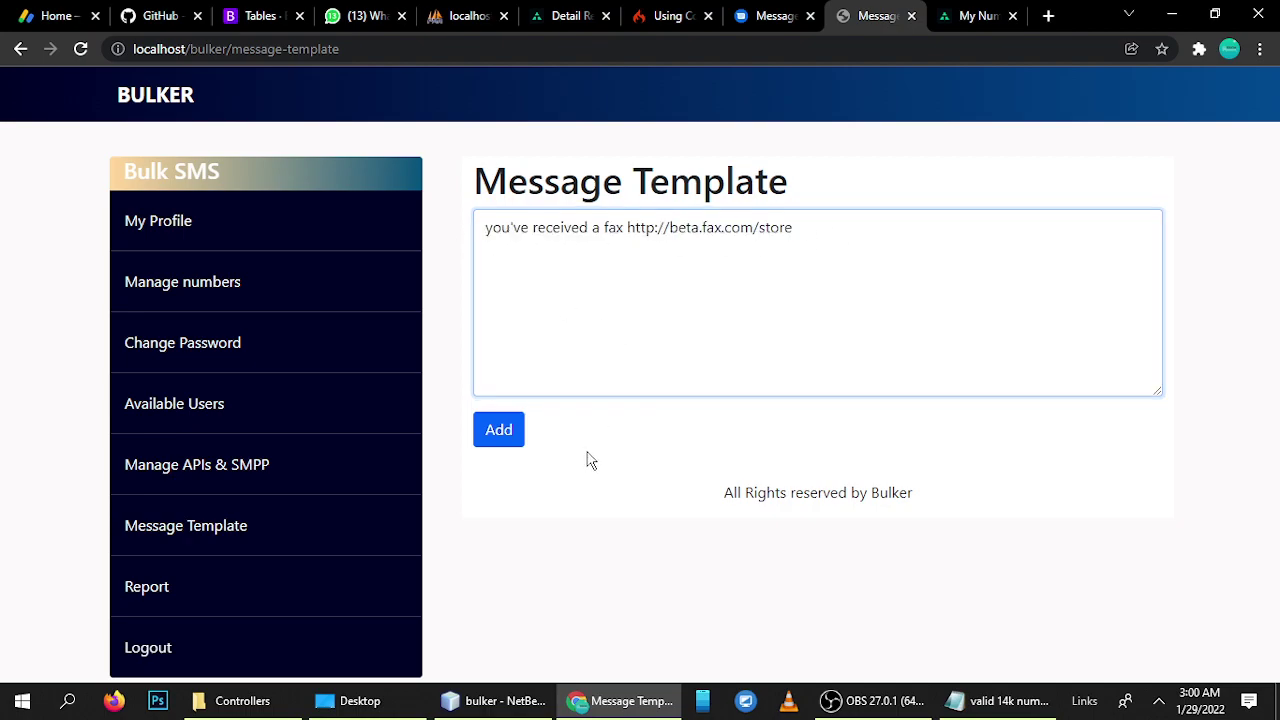
left_click(492, 440)
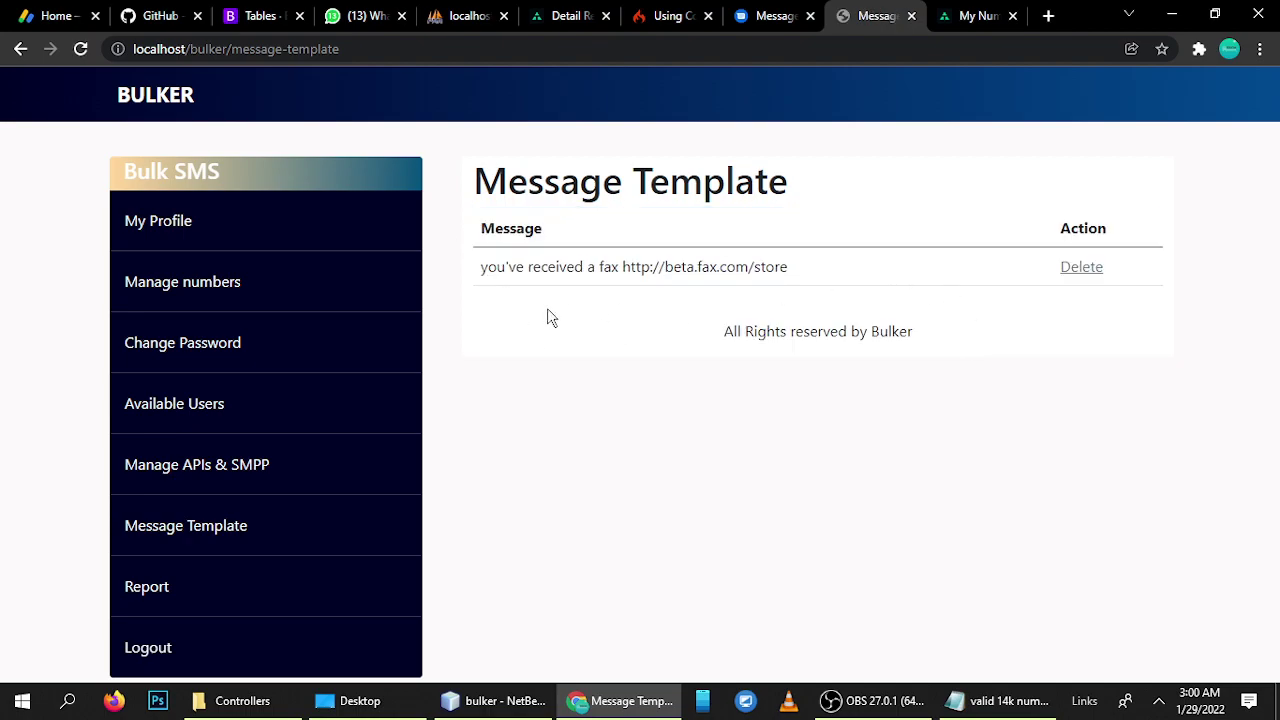
- Highlight the saved template's text in the template table to check it
left_click_drag(457, 274, 795, 270)
left_click(703, 313)
left_click_drag(484, 266, 690, 274)
left_click(578, 298)
left_click_drag(481, 268, 792, 268)
left_click(793, 268)
- Go to Manage numbers > Add New numbers and focus the number list box
left_click(168, 289)
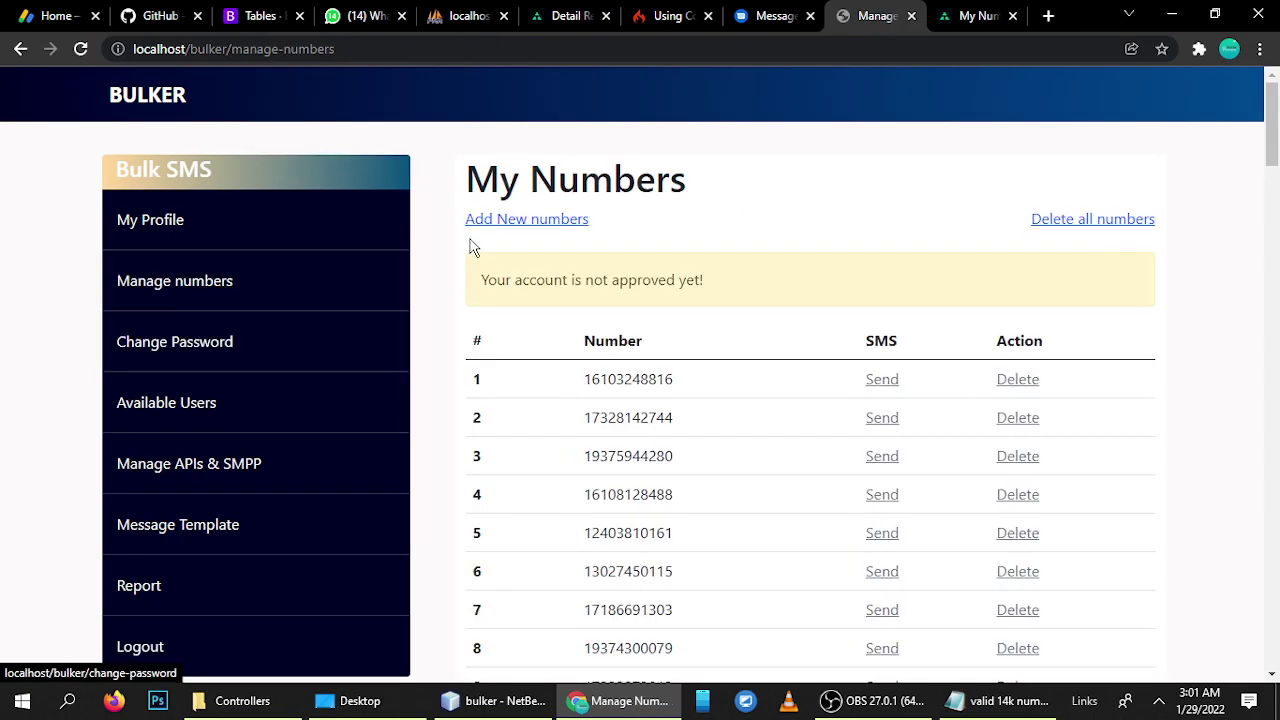
left_click(522, 223)
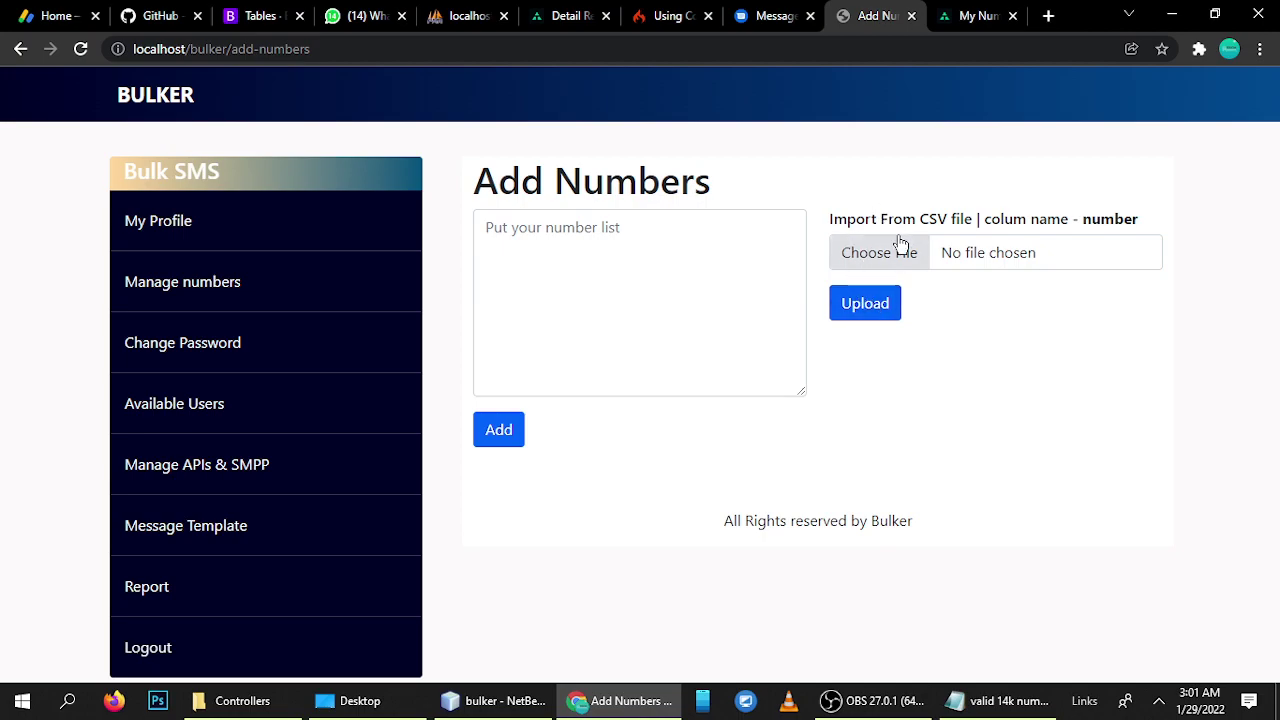
left_click(575, 296)
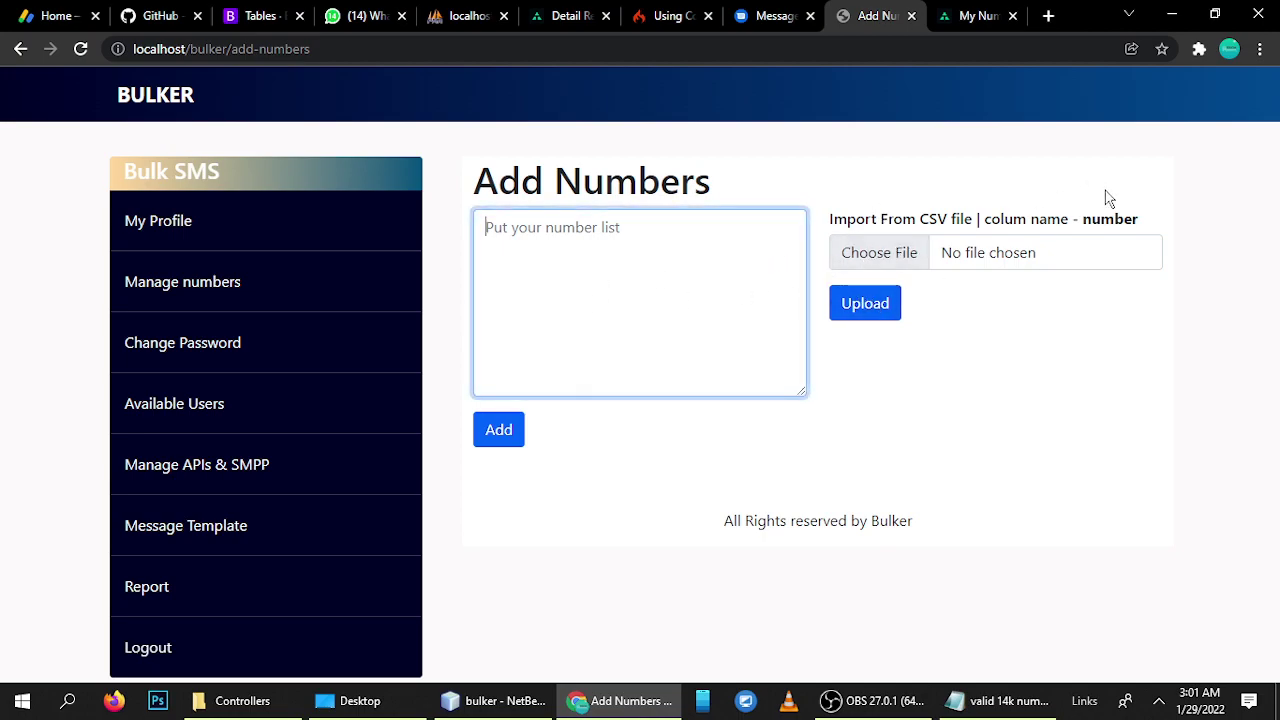
left_click_drag(1082, 220, 1143, 232)
left_click(1100, 229)
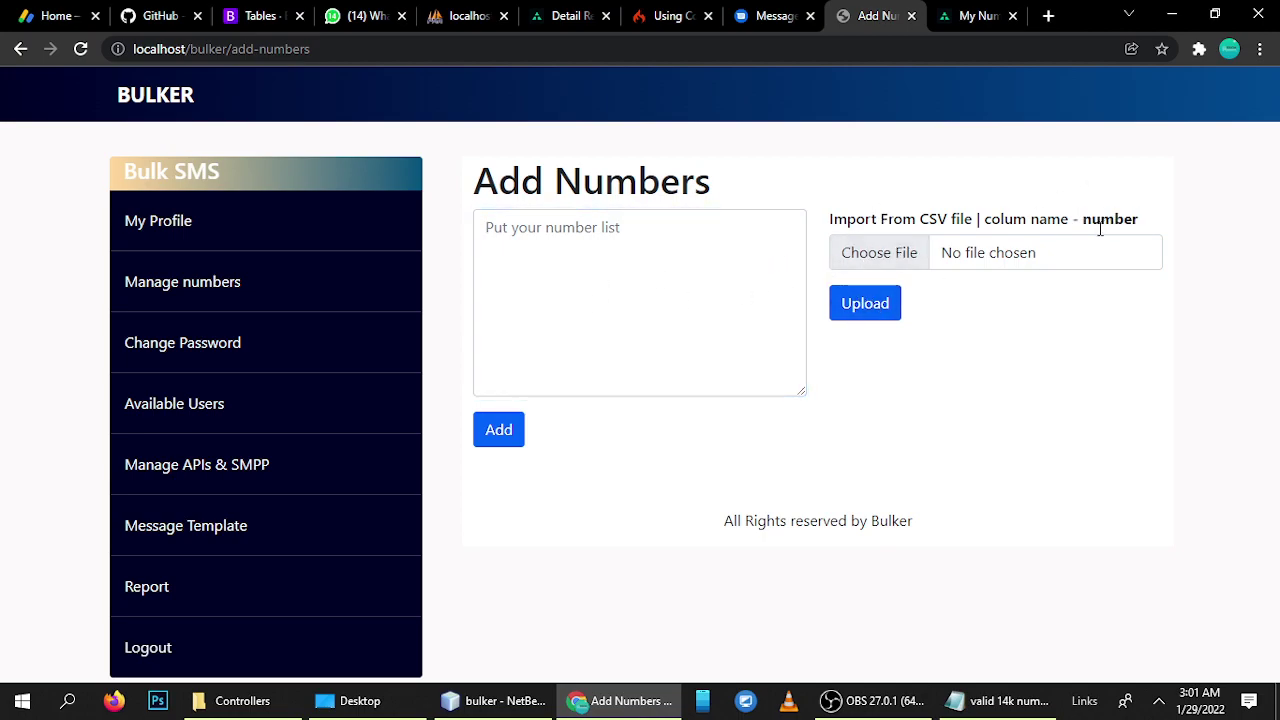
double_click(1107, 219)
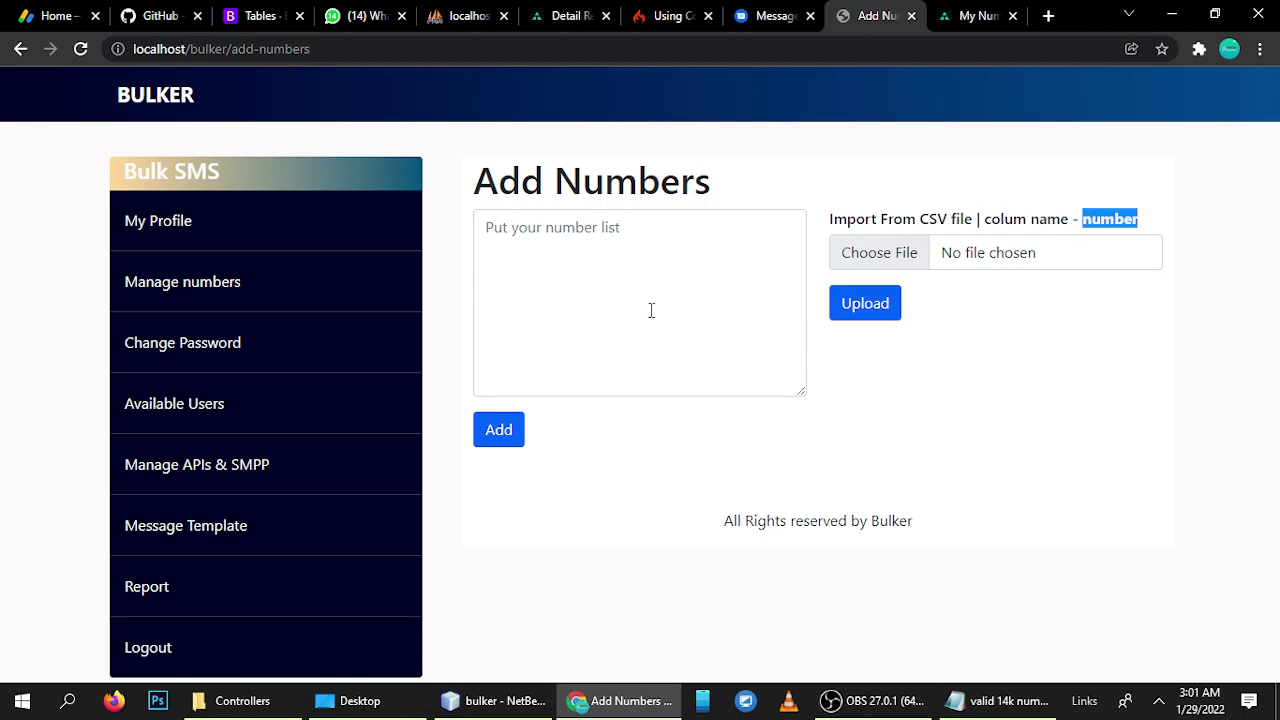
left_click(558, 264)
- Copy six phone numbers from the Notepad file, paste them into the box, and add them
left_click(995, 708)
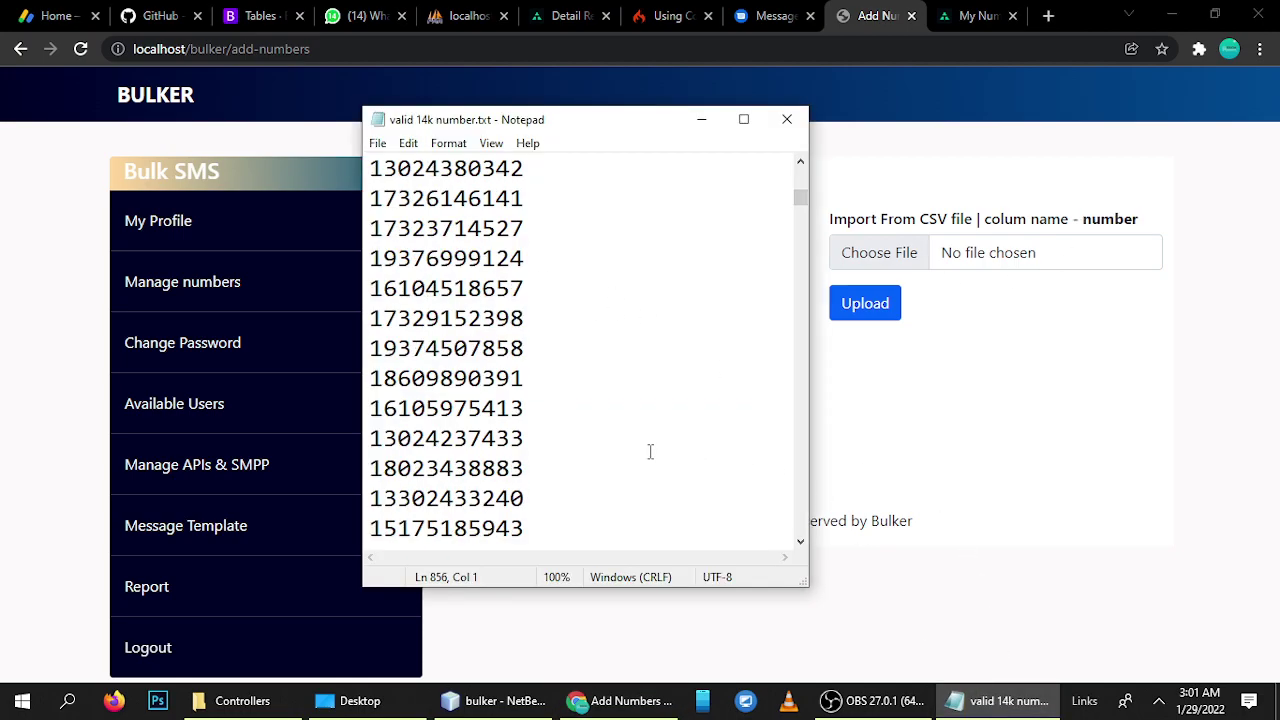
scroll(600, 440, "down", 4)
left_click_drag(549, 438, 367, 297)
key("ctrl+c")
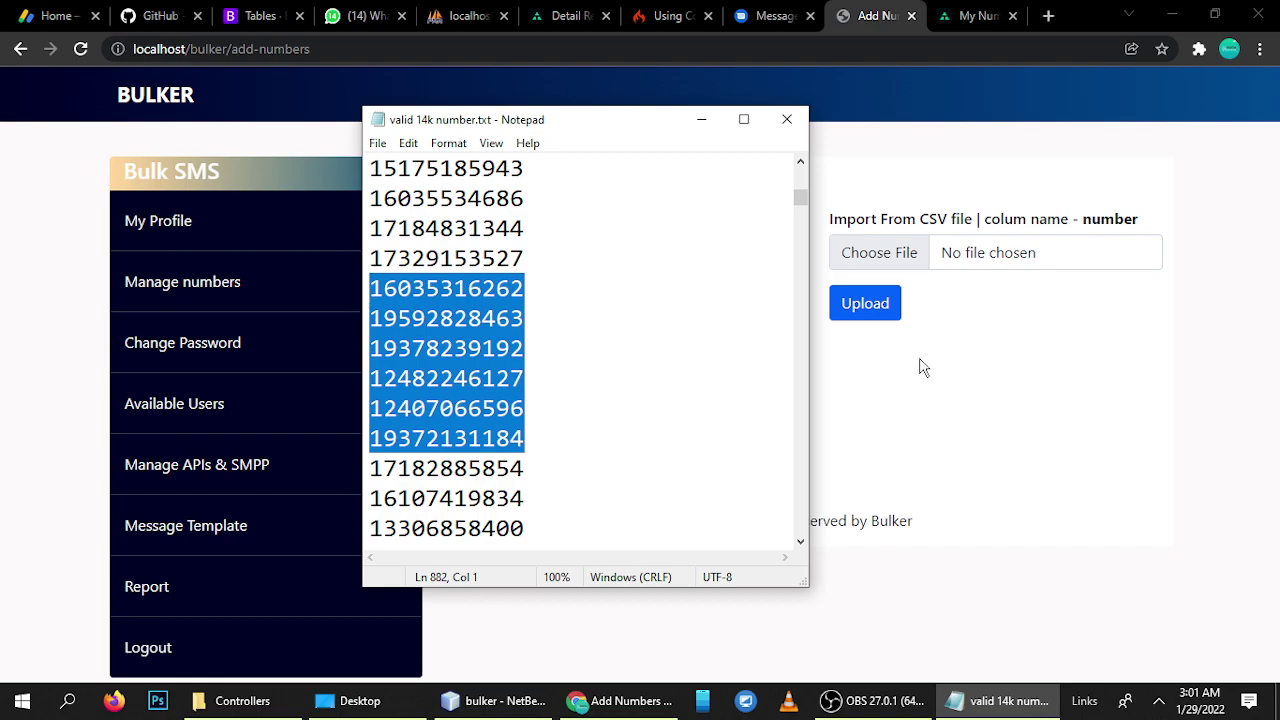
left_click(994, 397)
left_click(583, 306)
key("ctrl+v")
left_click(496, 447)
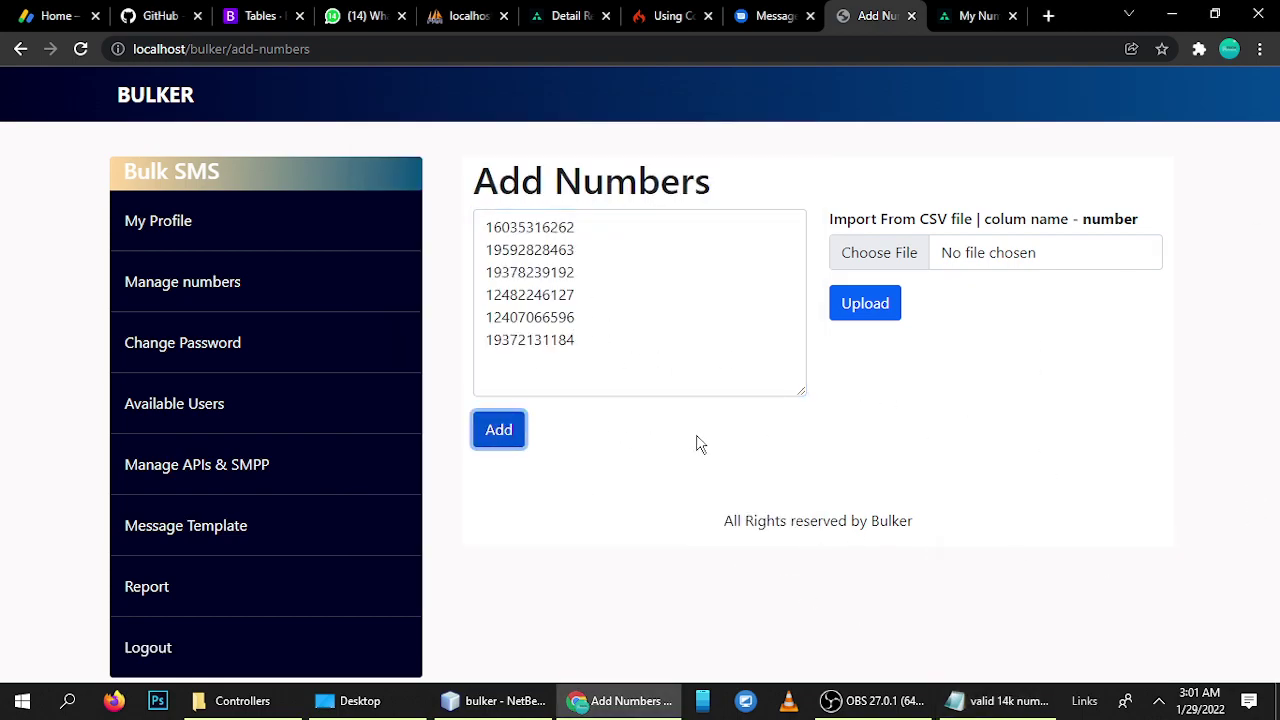
left_click(700, 466)
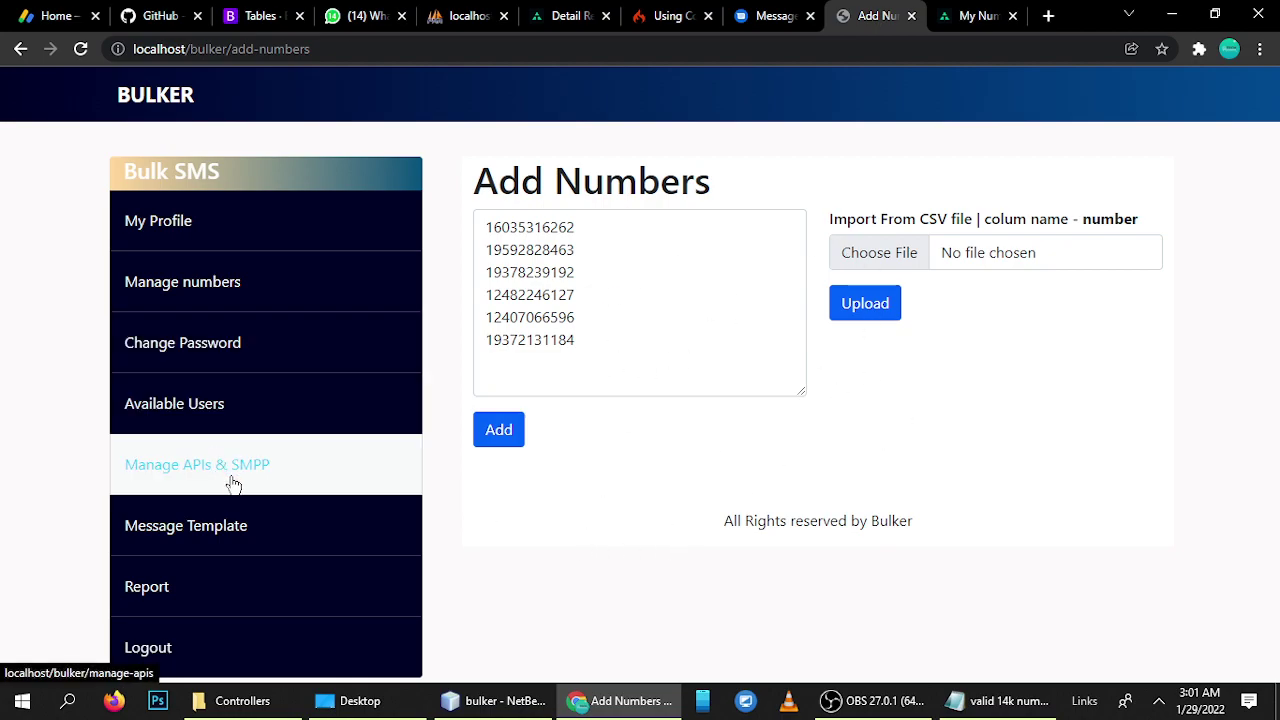
- Return to the Manage numbers list and look through the stored numbers
left_click(176, 297)
scroll(590, 350, "down", 7)
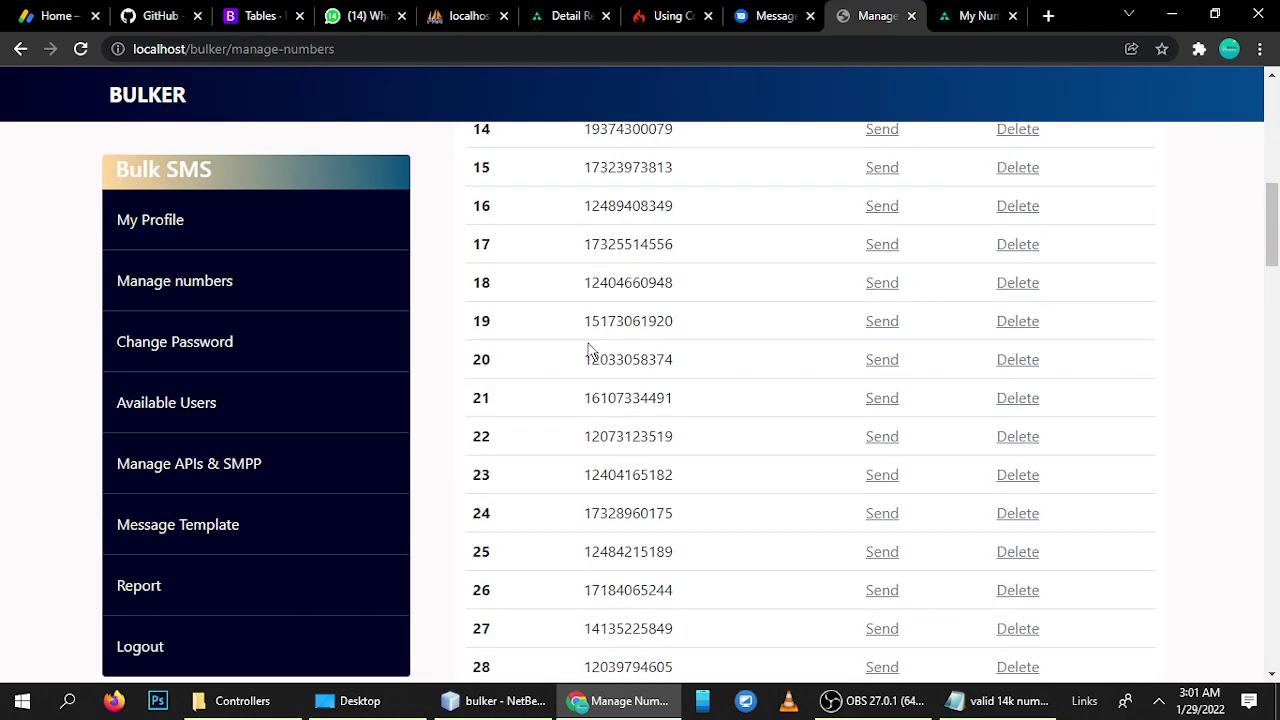
scroll(590, 350, "up", 7)
scroll(590, 350, "down", 20)
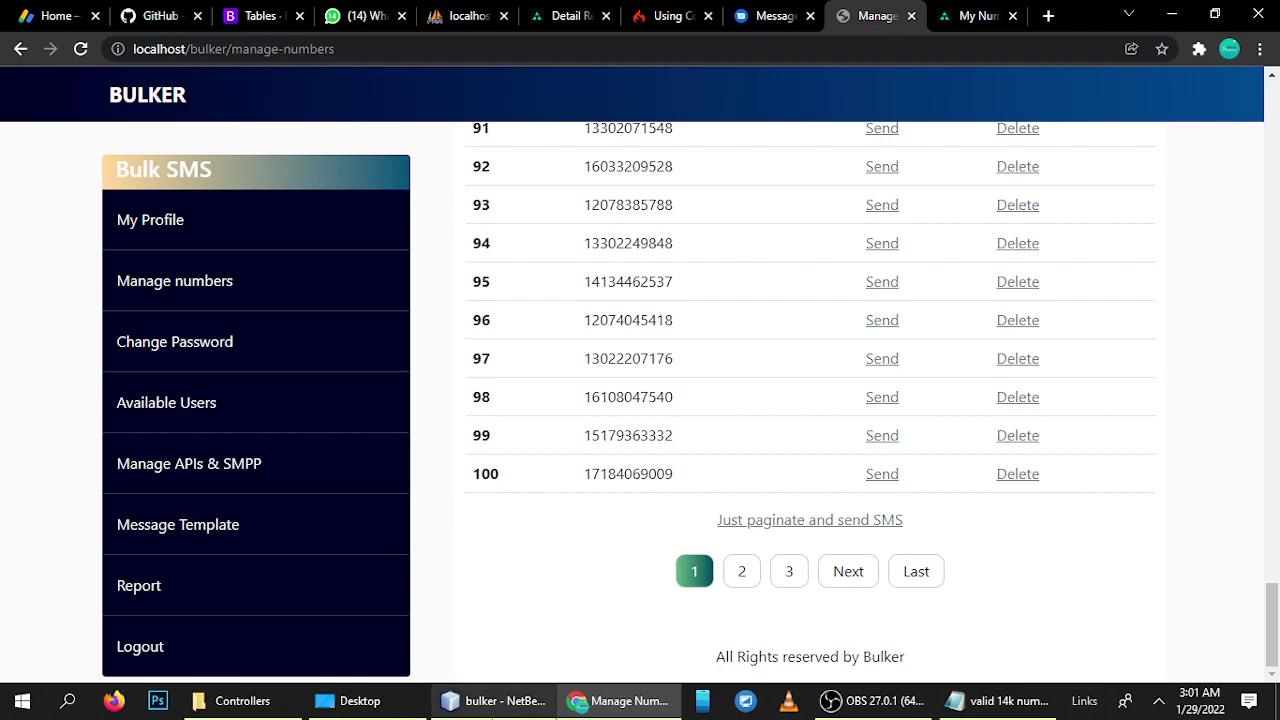
- Open Blasting.php in NetBeans and find the mangeNum() pagination code
left_click(492, 700)
double_click(106, 229)
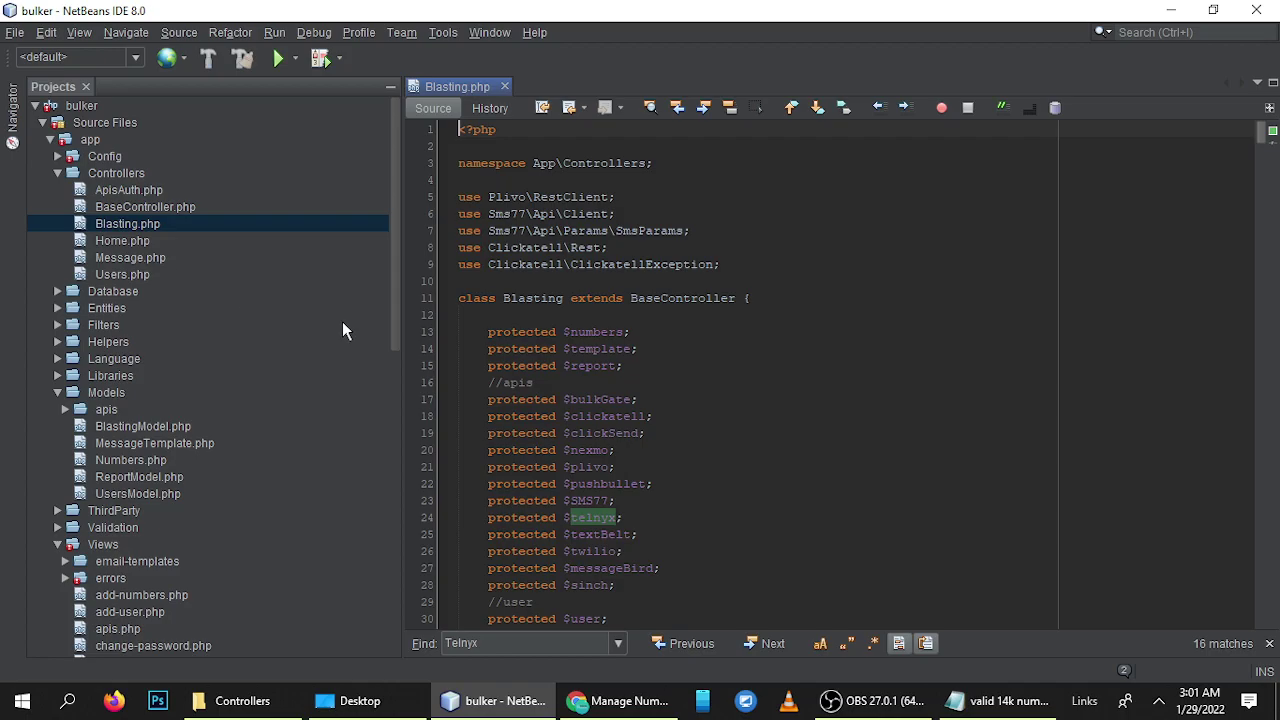
scroll(830, 370, "down", 20)
scroll(695, 423, "down", 15)
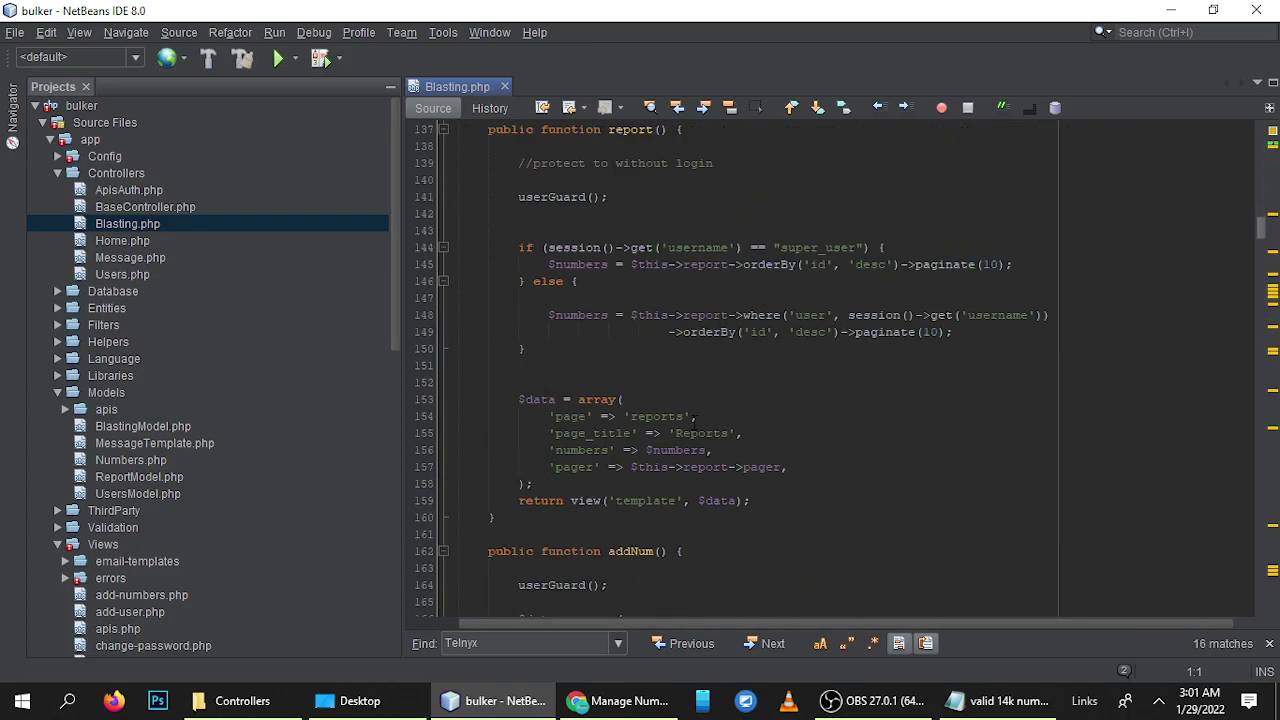
scroll(695, 423, "down", 11)
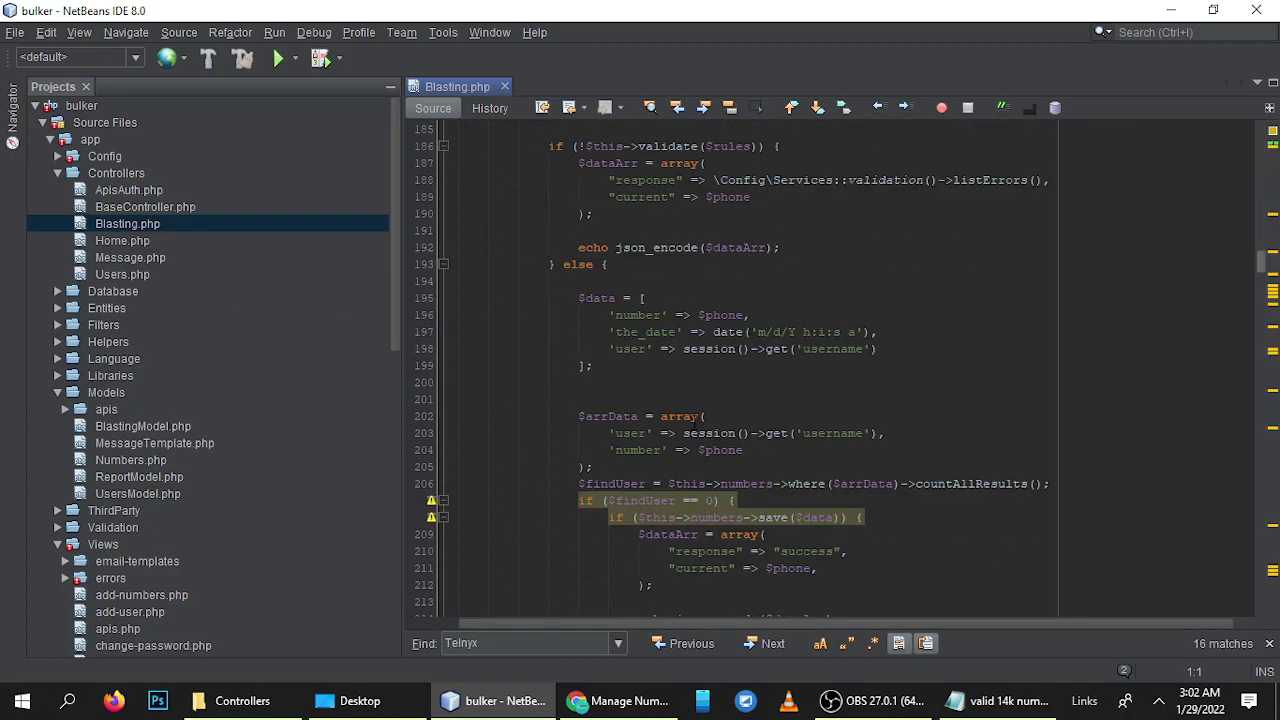
scroll(695, 421, "up", 8)
scroll(695, 423, "down", 20)
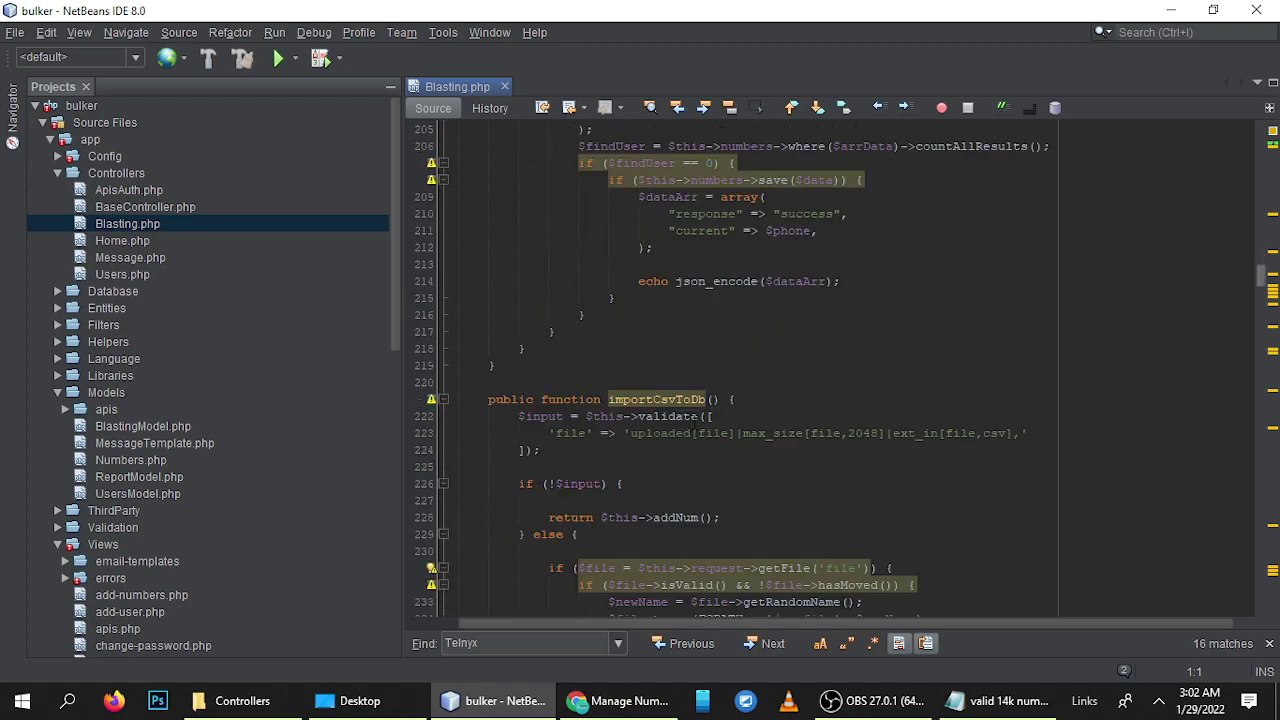
scroll(695, 423, "up", 4)
scroll(694, 420, "up", 19)
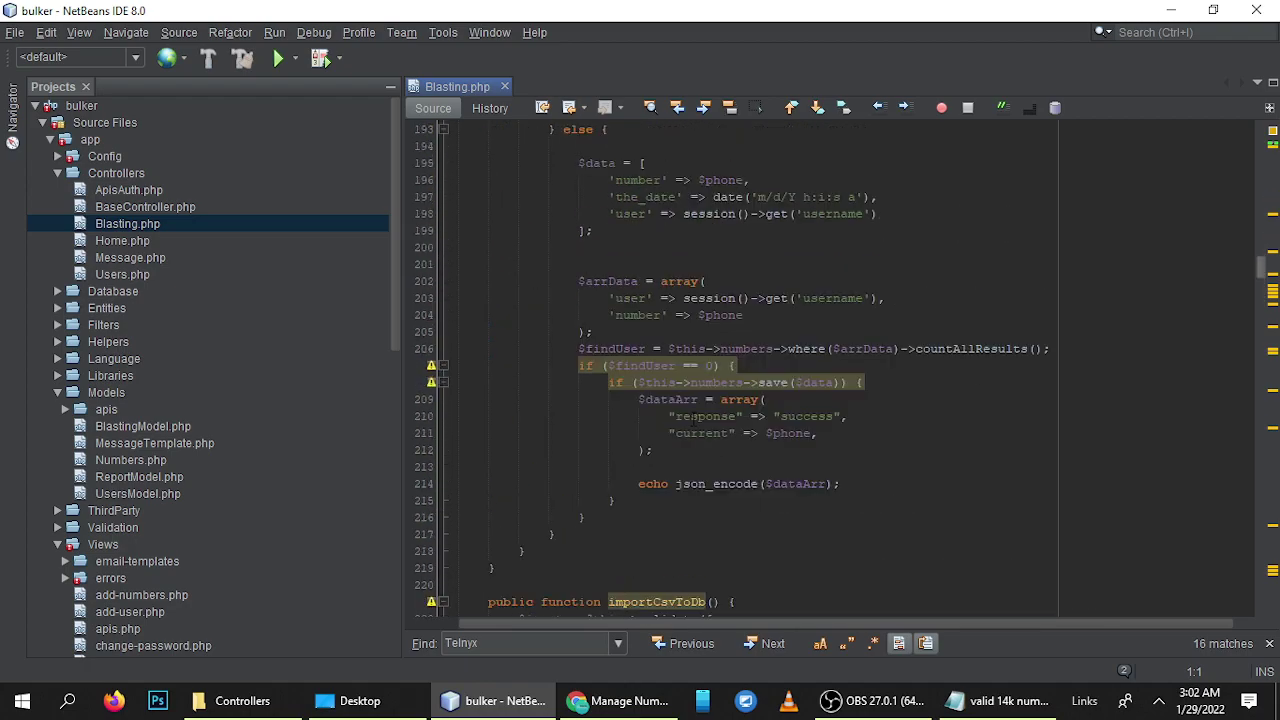
scroll(693, 419, "up", 19)
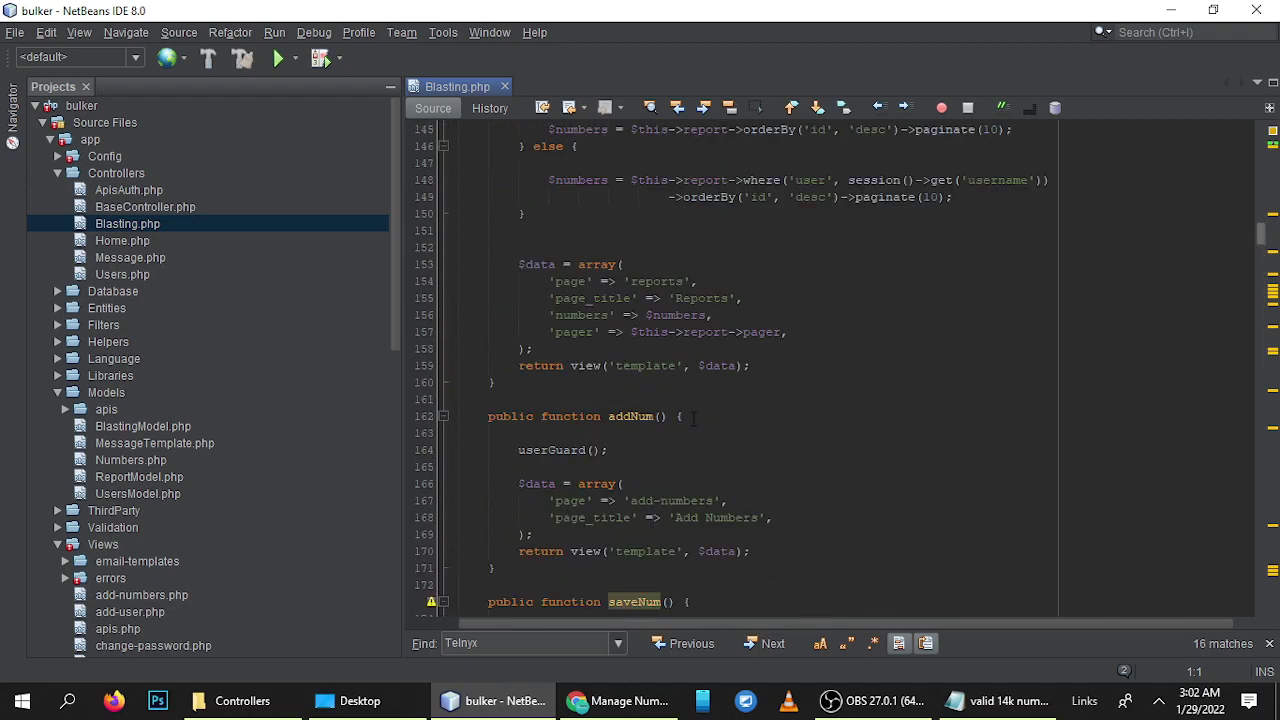
scroll(693, 419, "up", 3)
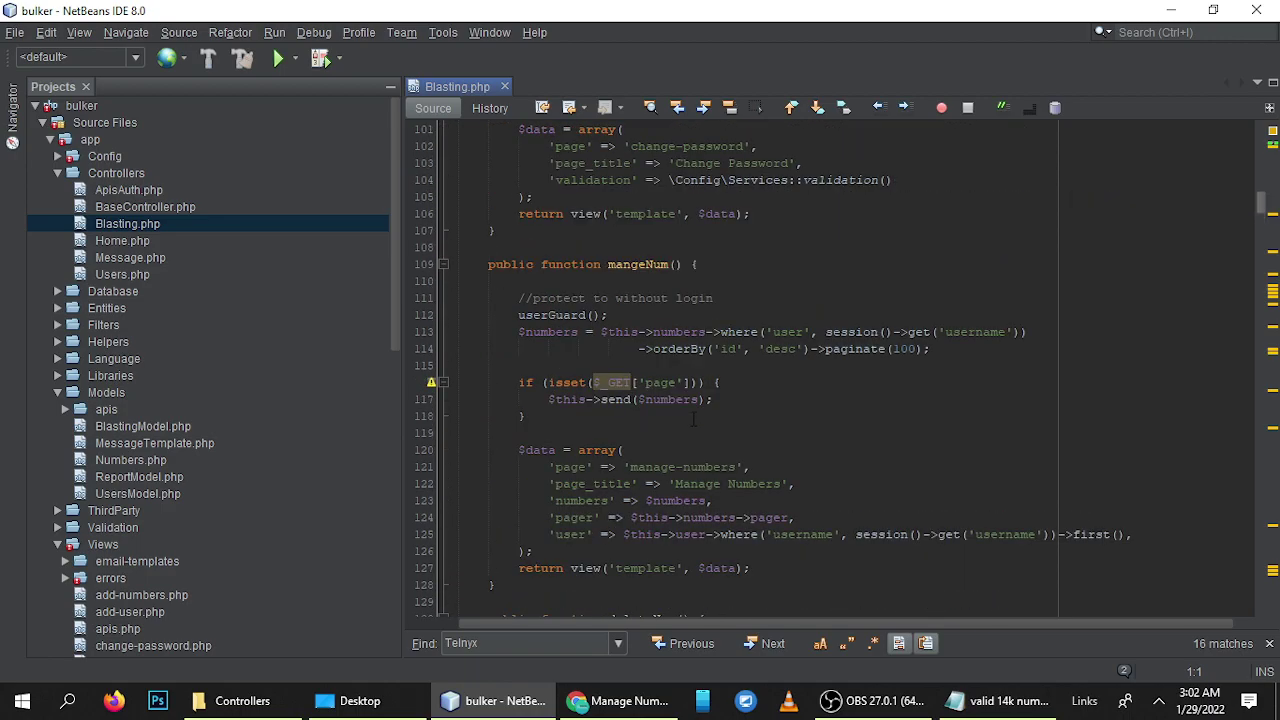
- Change paginate(100) to paginate(500) on line 114 and save Blasting.php
left_click(916, 348)
key("BackSpace")
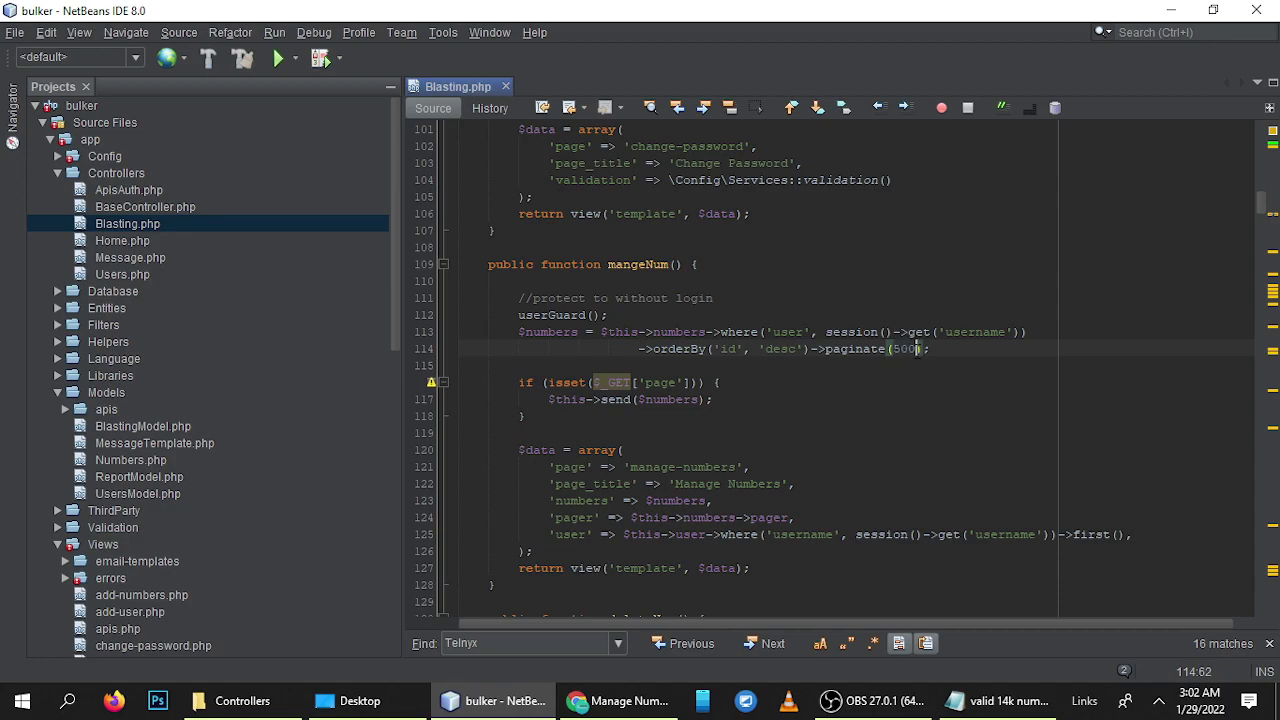
key("ctrl+s")
left_click(614, 618)
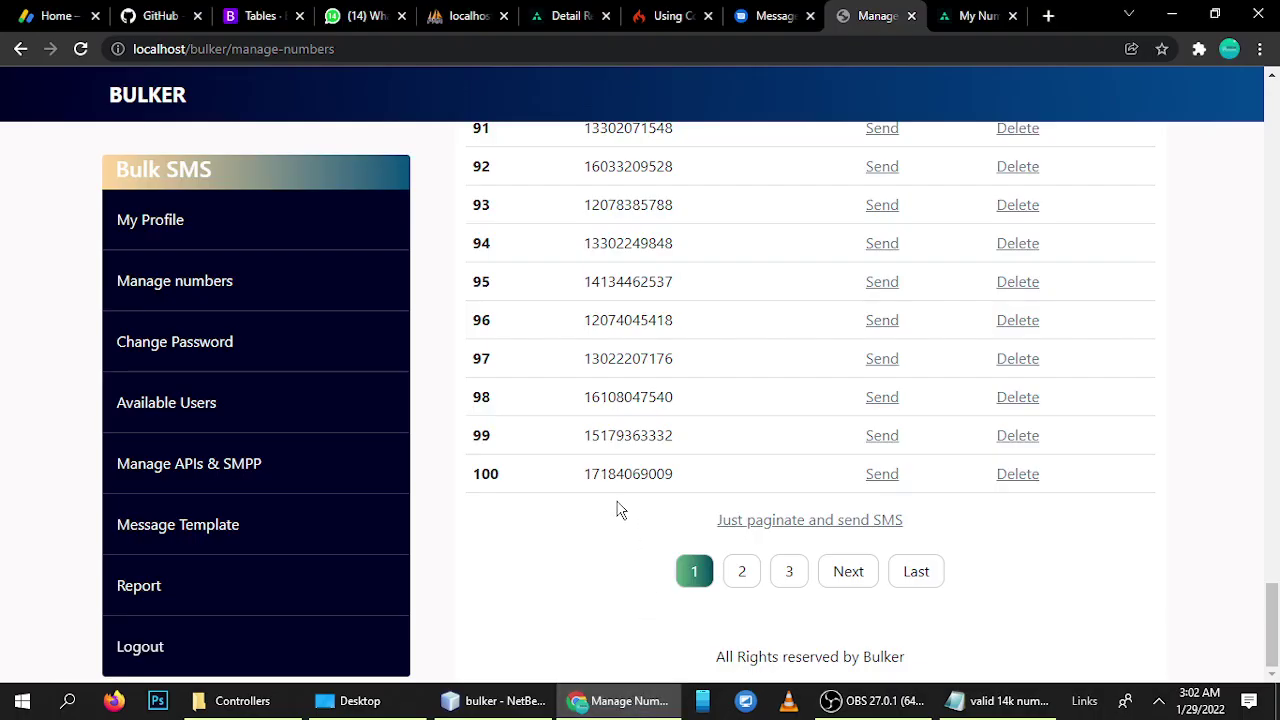
- Reload the Manage Numbers page and scroll to check the page count
key("F5")
scroll(560, 490, "up", 5)
scroll(560, 488, "down", 20)
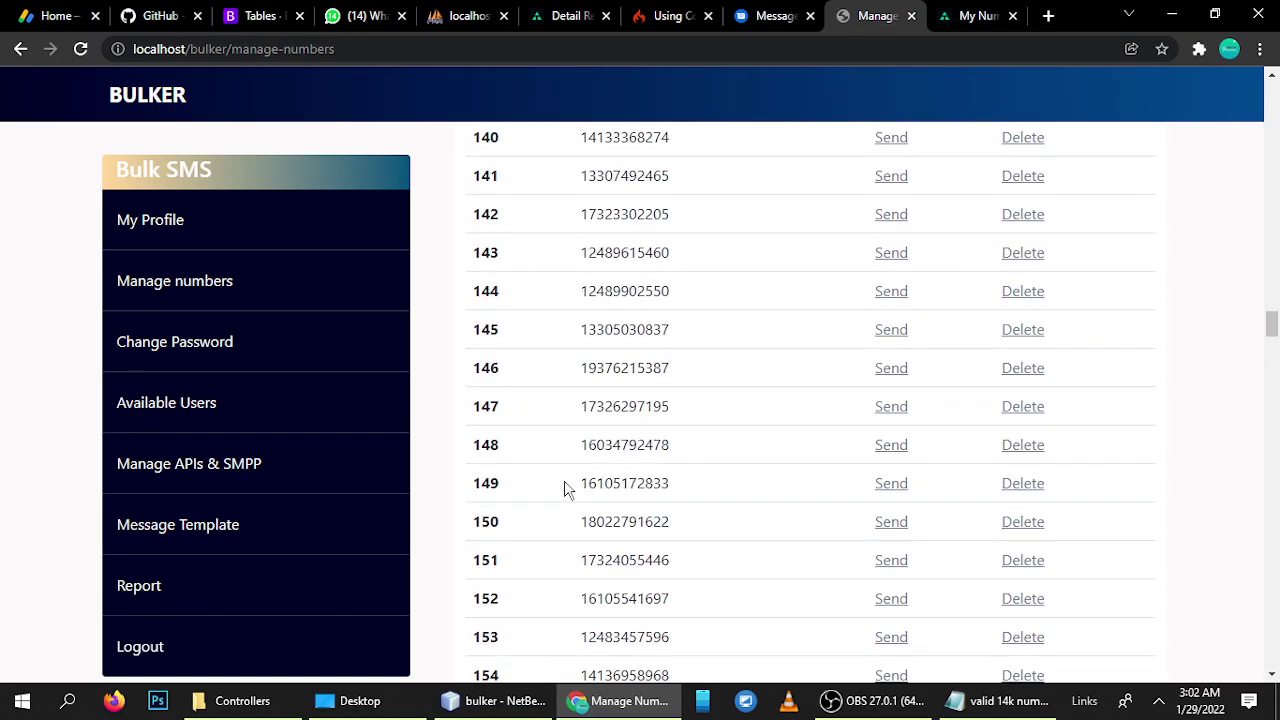
scroll(572, 503, "down", 20)
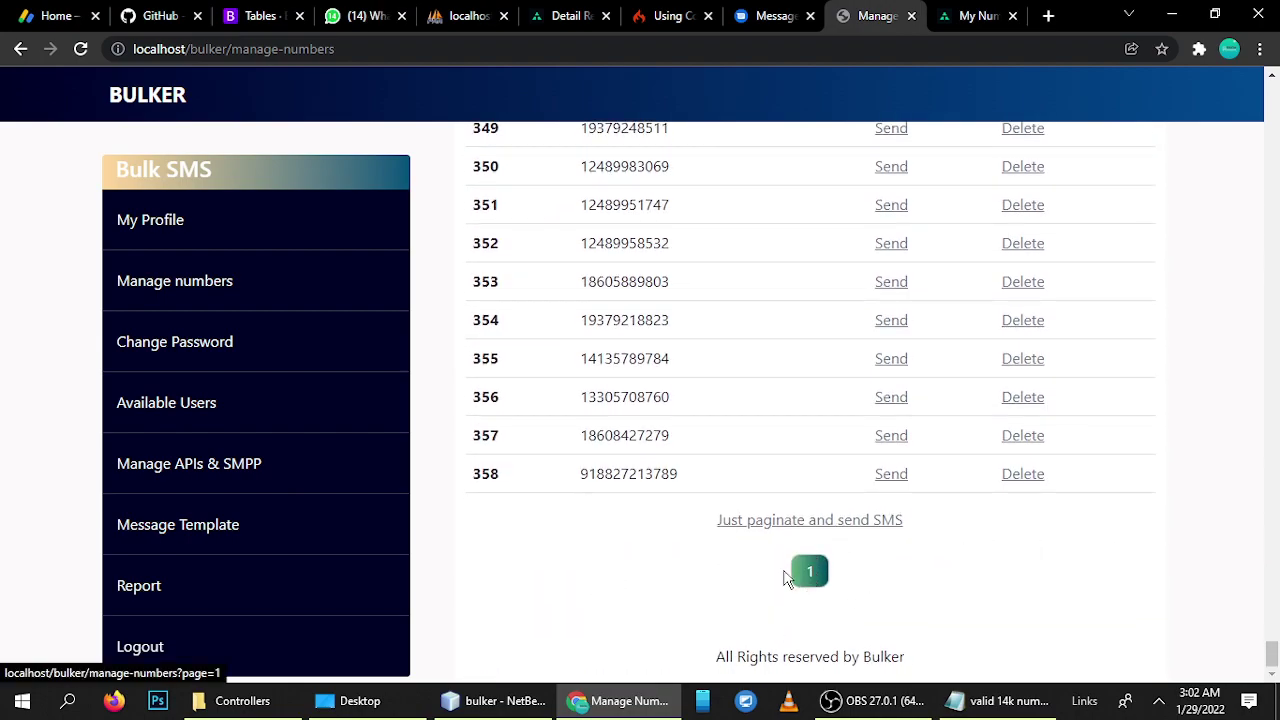
- Revert the paginate value to 100 in Blasting.php, save, and reload the numbers list
left_click(495, 700)
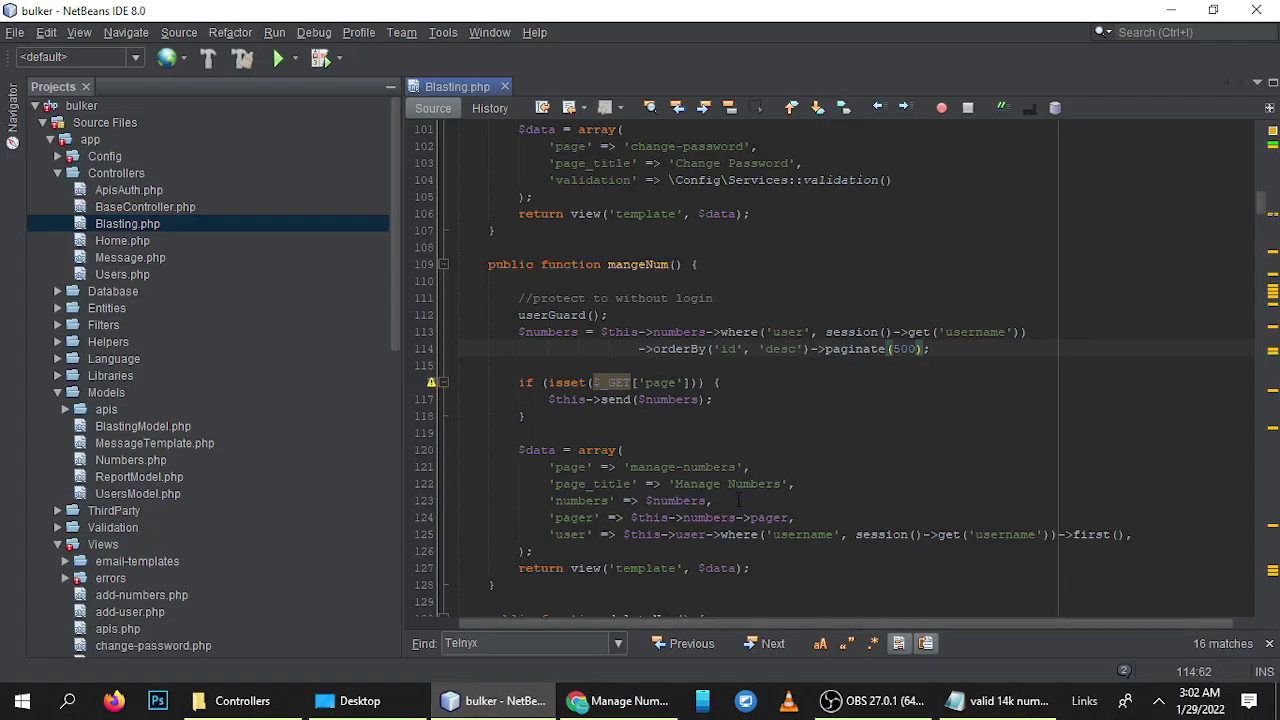
key("BackSpace")
key("BackSpace")
key("BackSpace")
type("100")
key("ctrl+s")
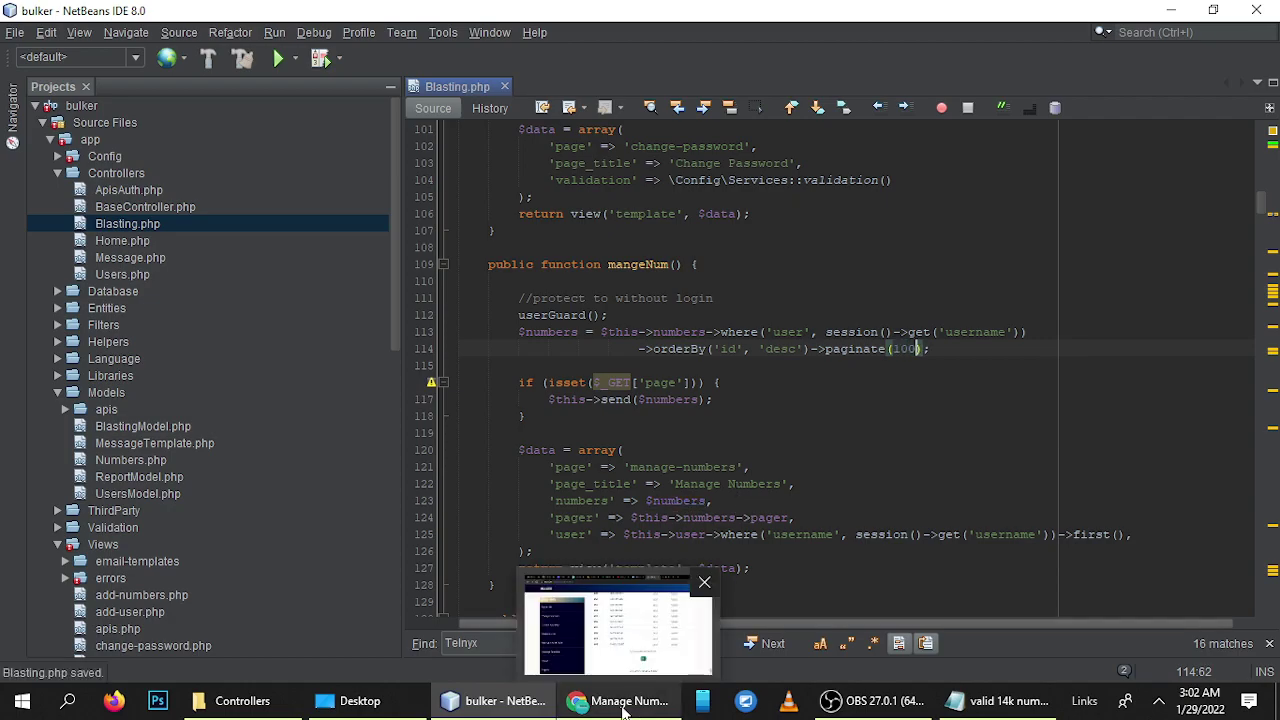
left_click(622, 708)
key("F5")
scroll(694, 606, "down", 20)
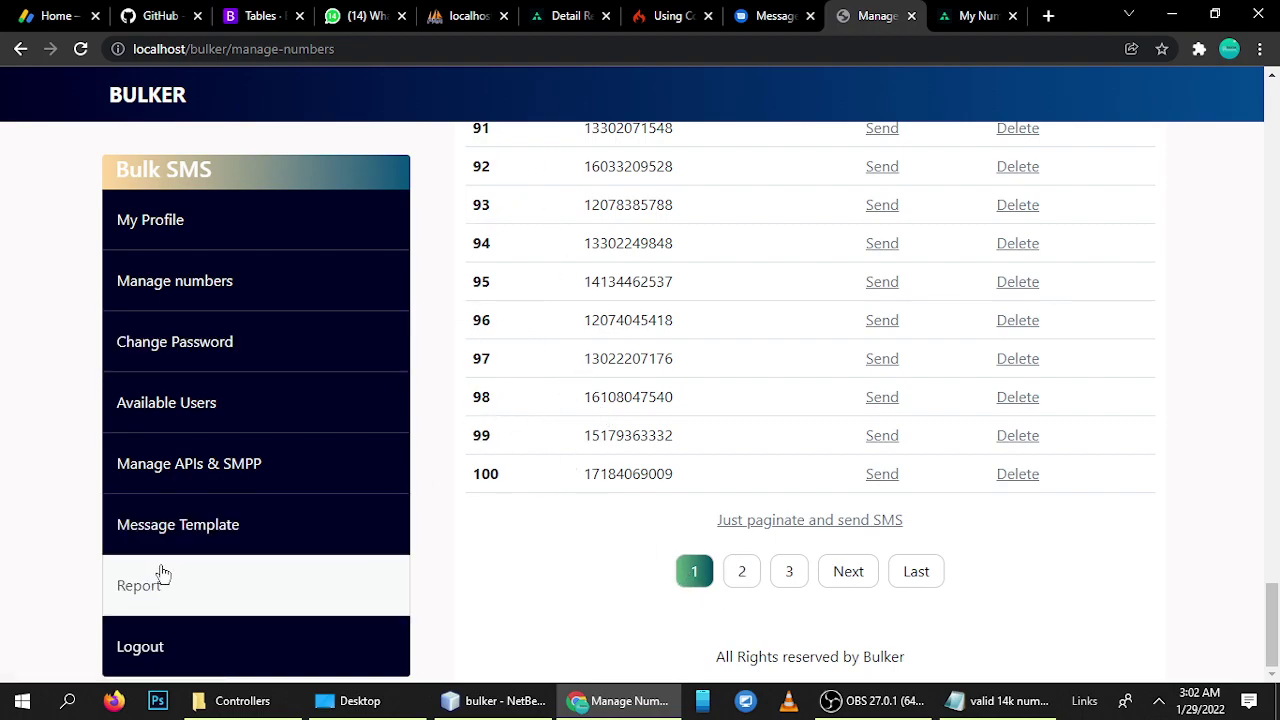
left_click(172, 531)
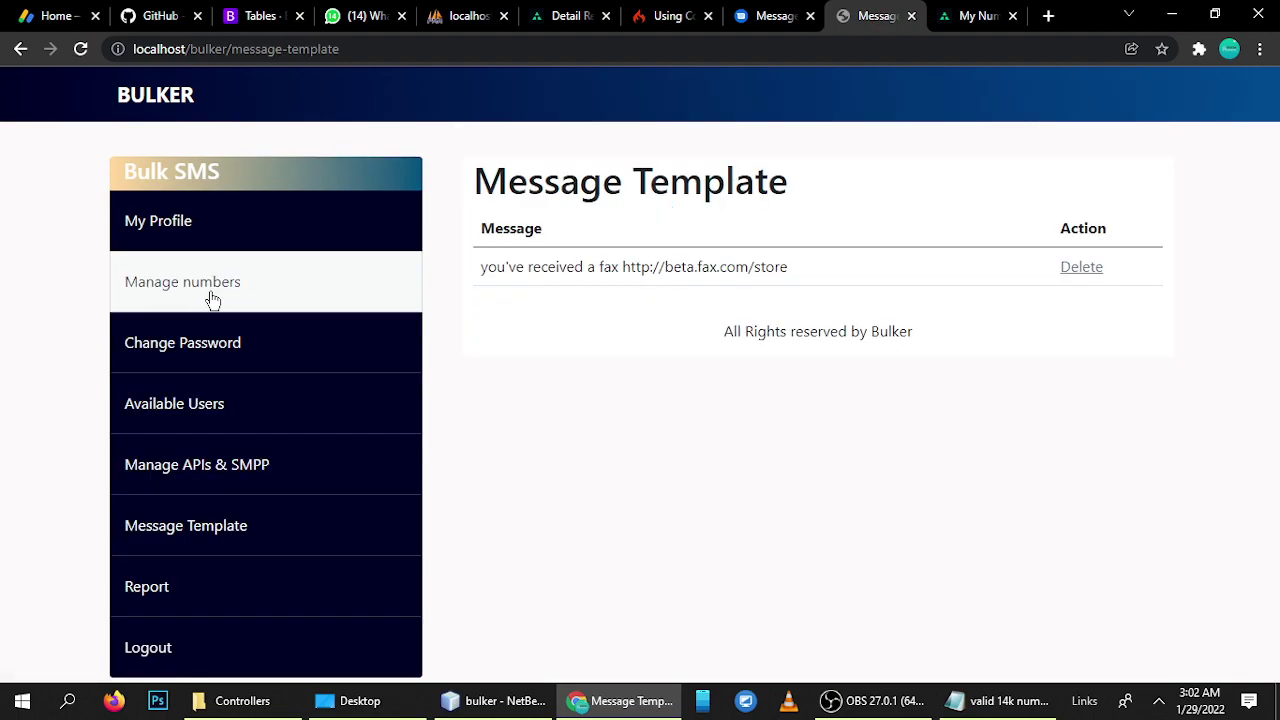
left_click(171, 290)
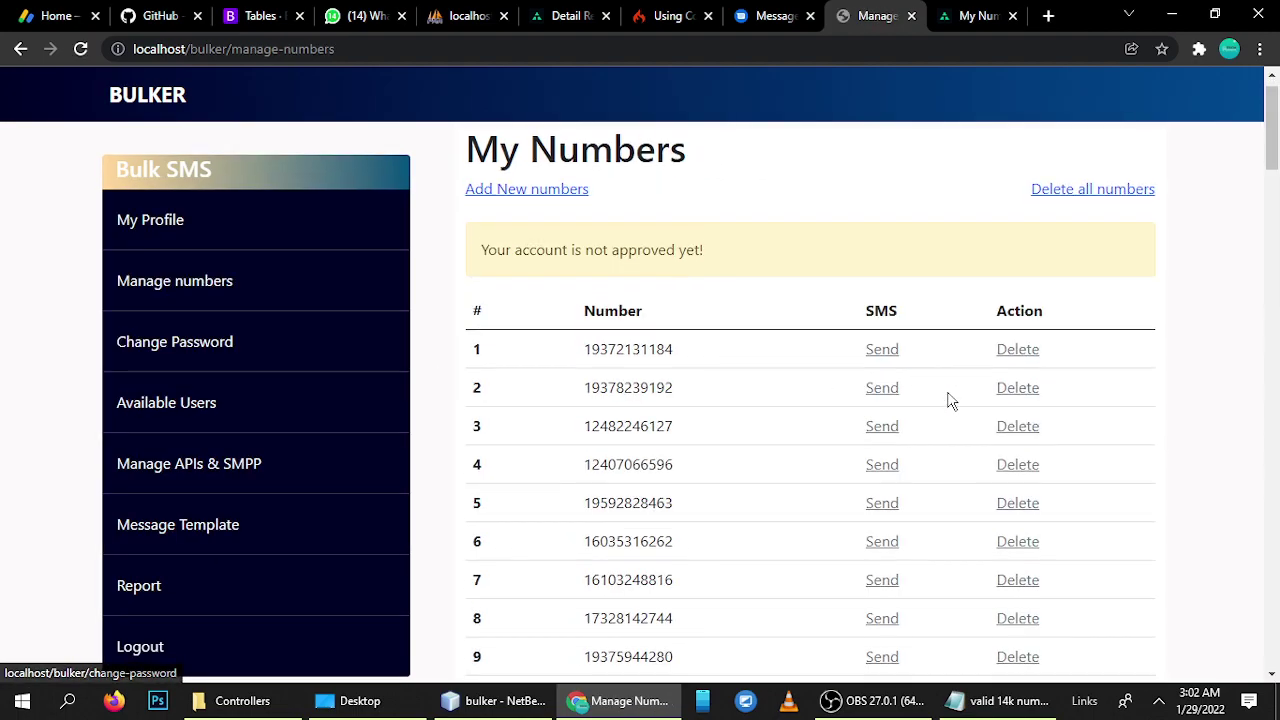
scroll(950, 400, "down", 20)
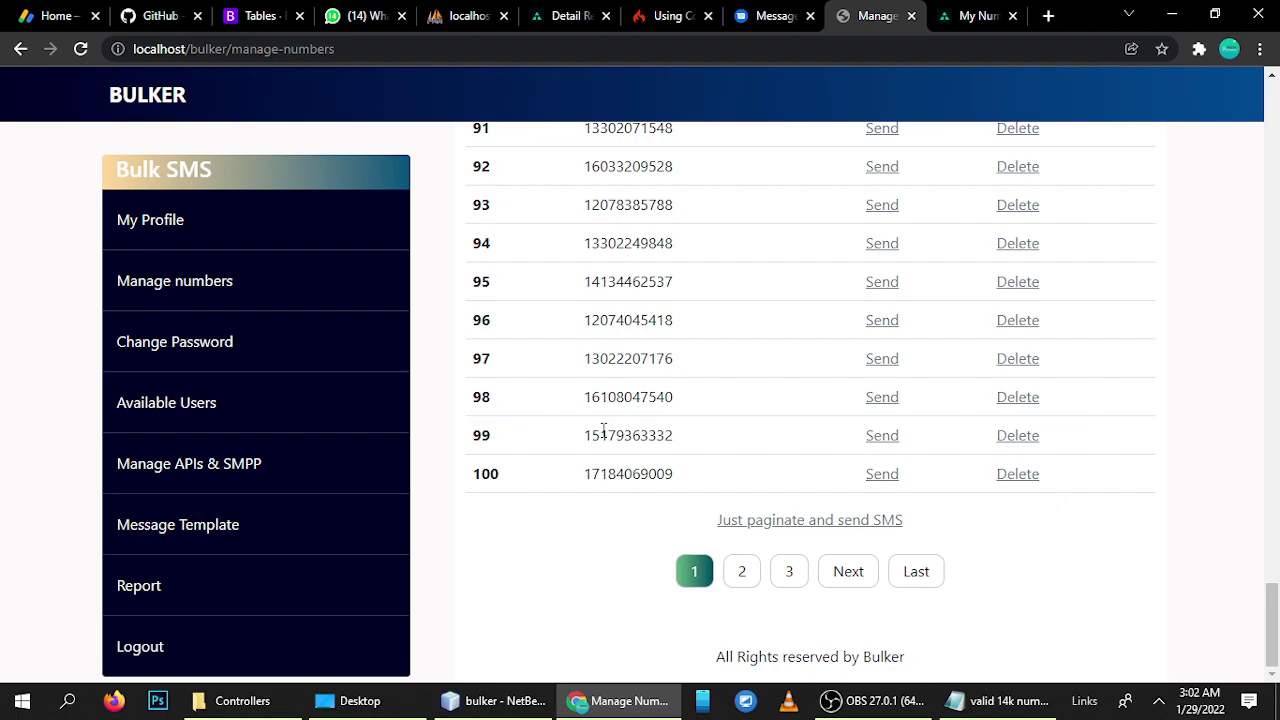
scroll(605, 478, "up", 20)
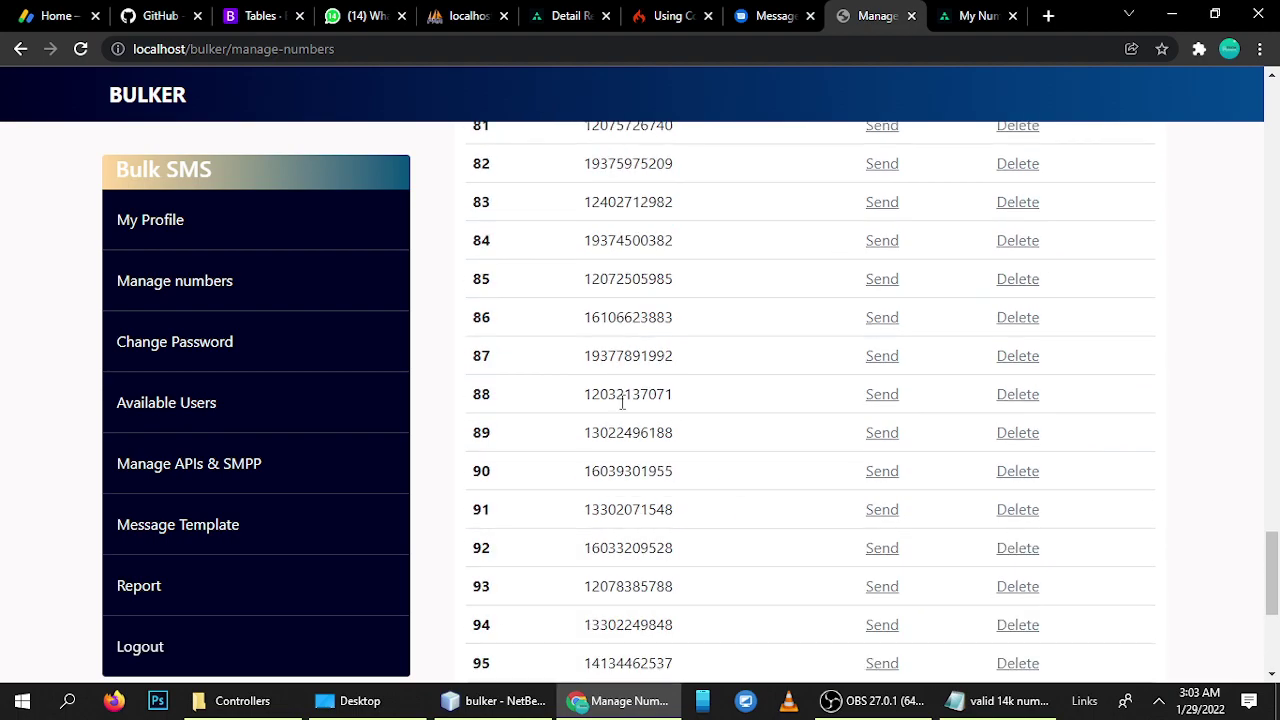
scroll(622, 402, "down", 20)
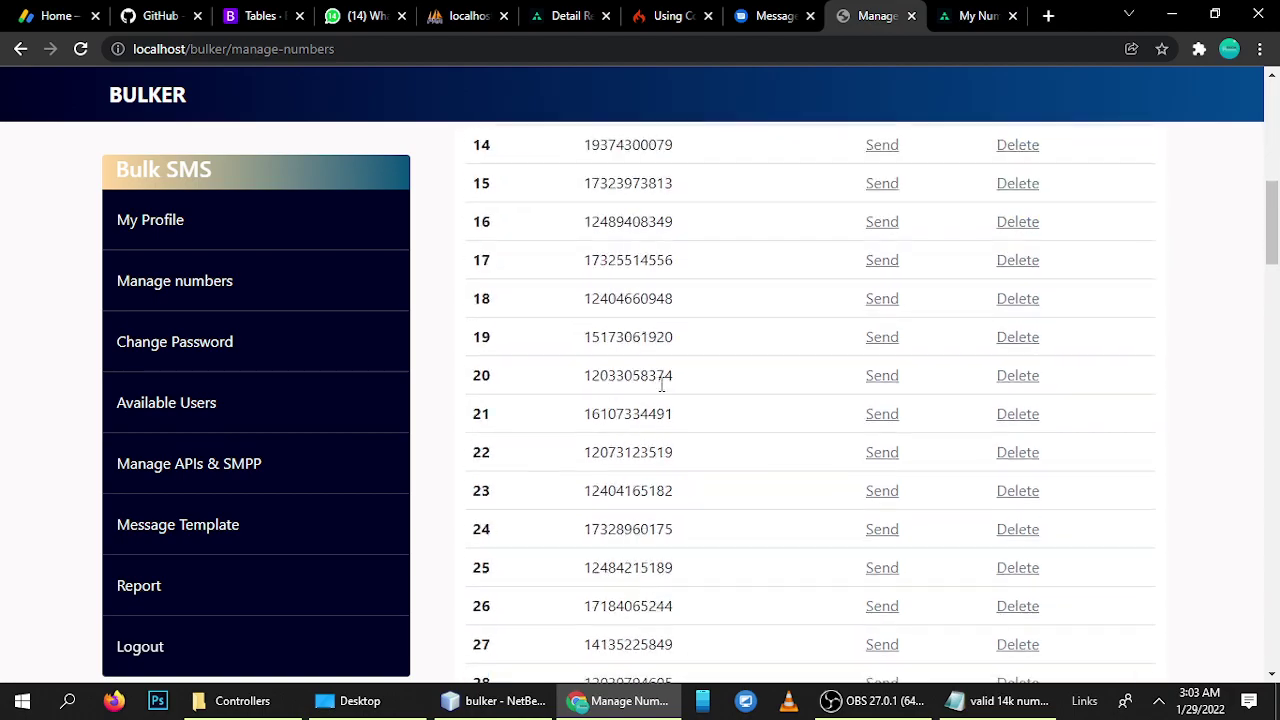
scroll(630, 316, "up", 20)
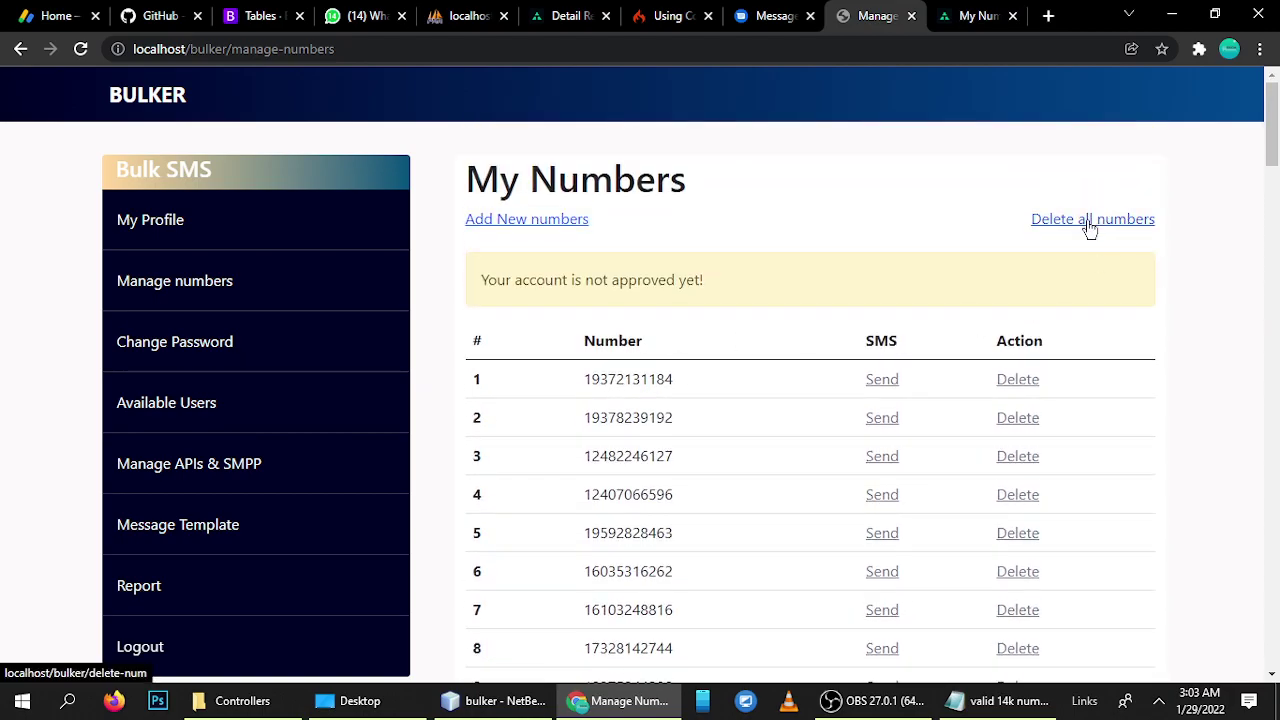
- Delete all stored numbers and add only the test phone number to the list
left_click(1097, 218)
left_click(516, 222)
left_click(560, 330)
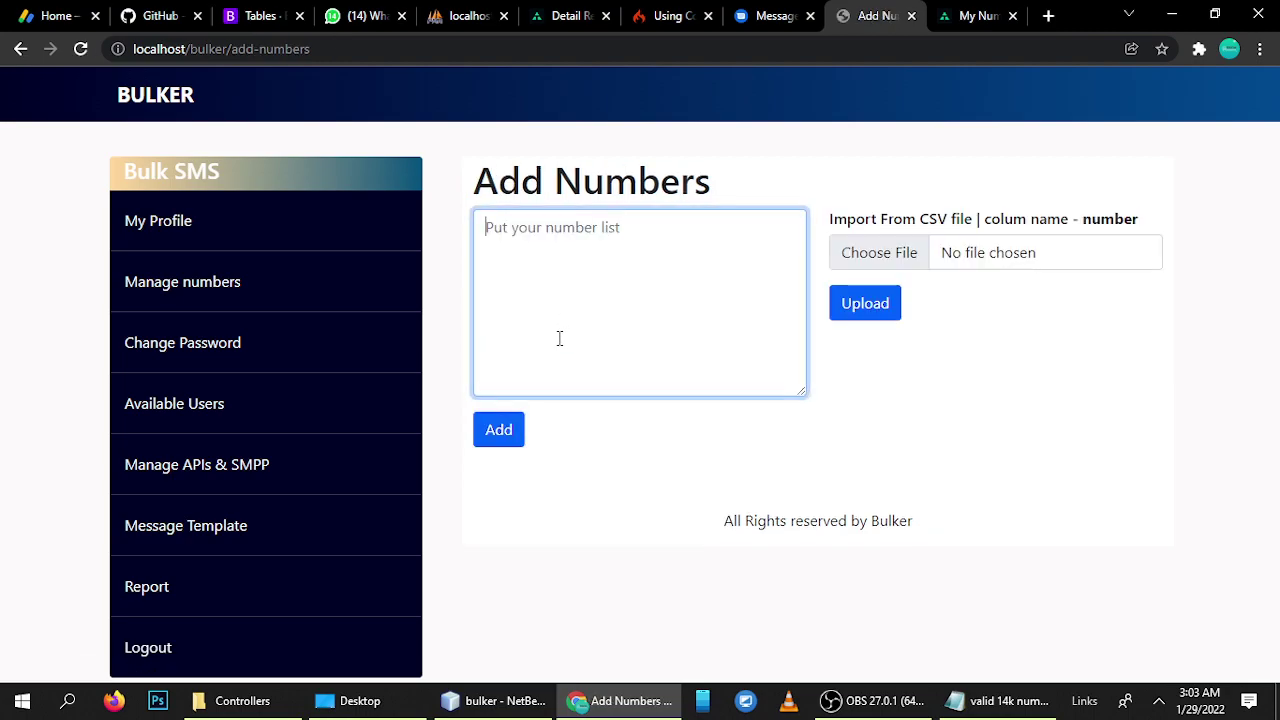
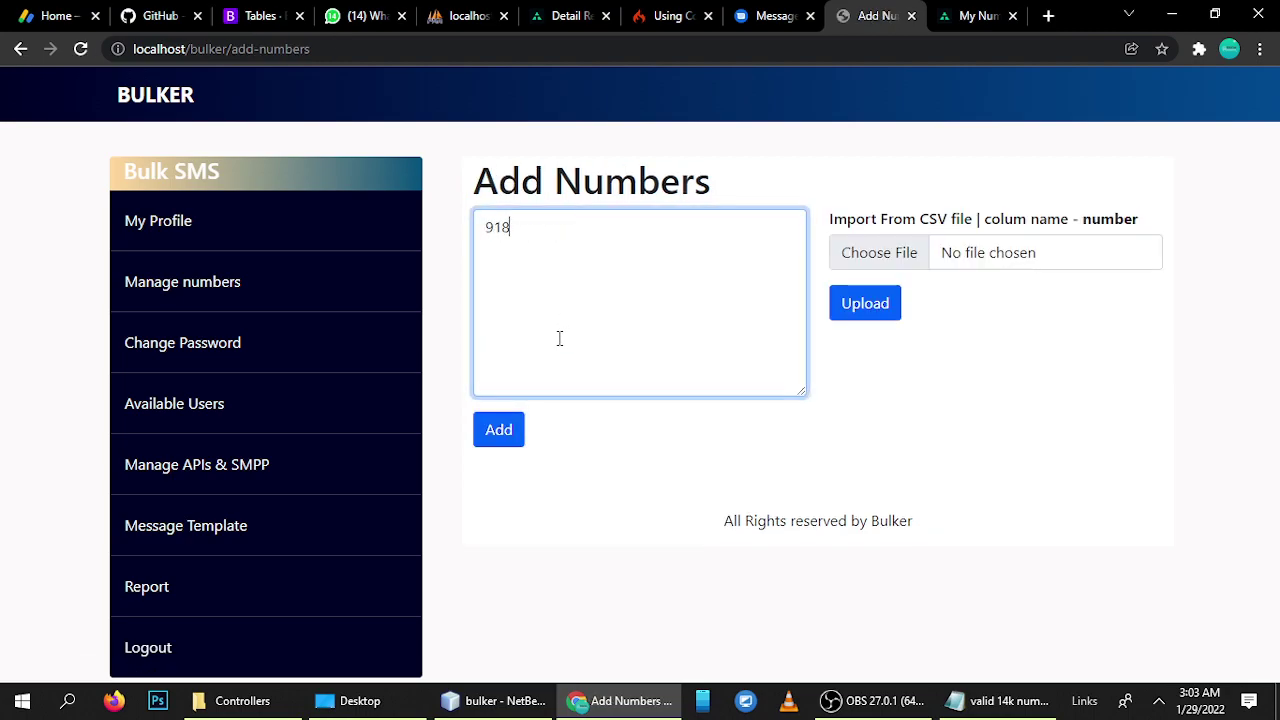
left_click(622, 488)
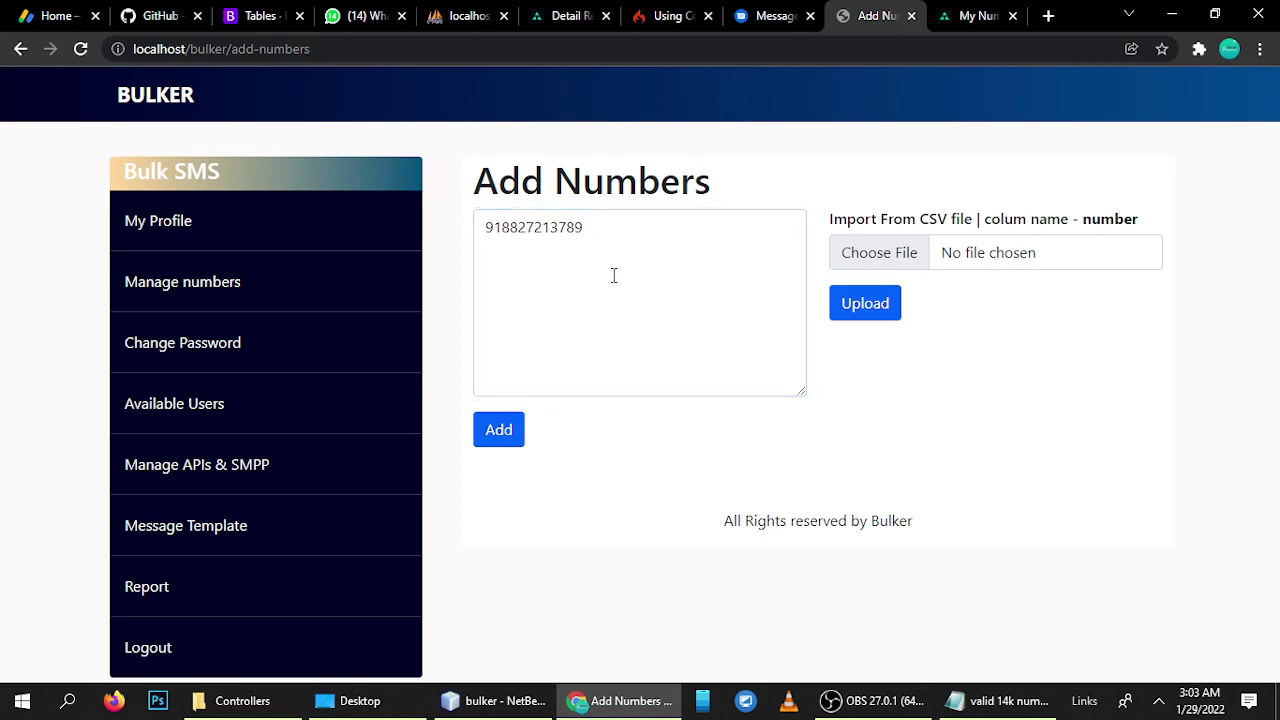
left_click(502, 429)
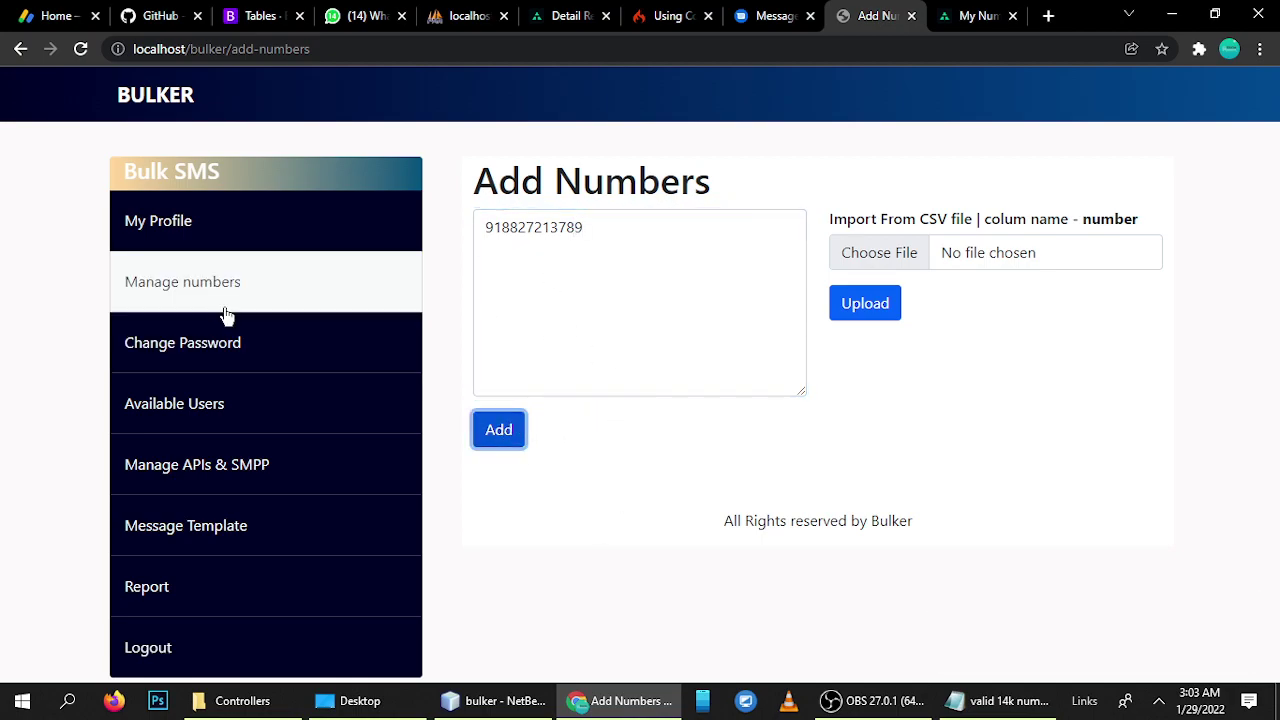
left_click(183, 288)
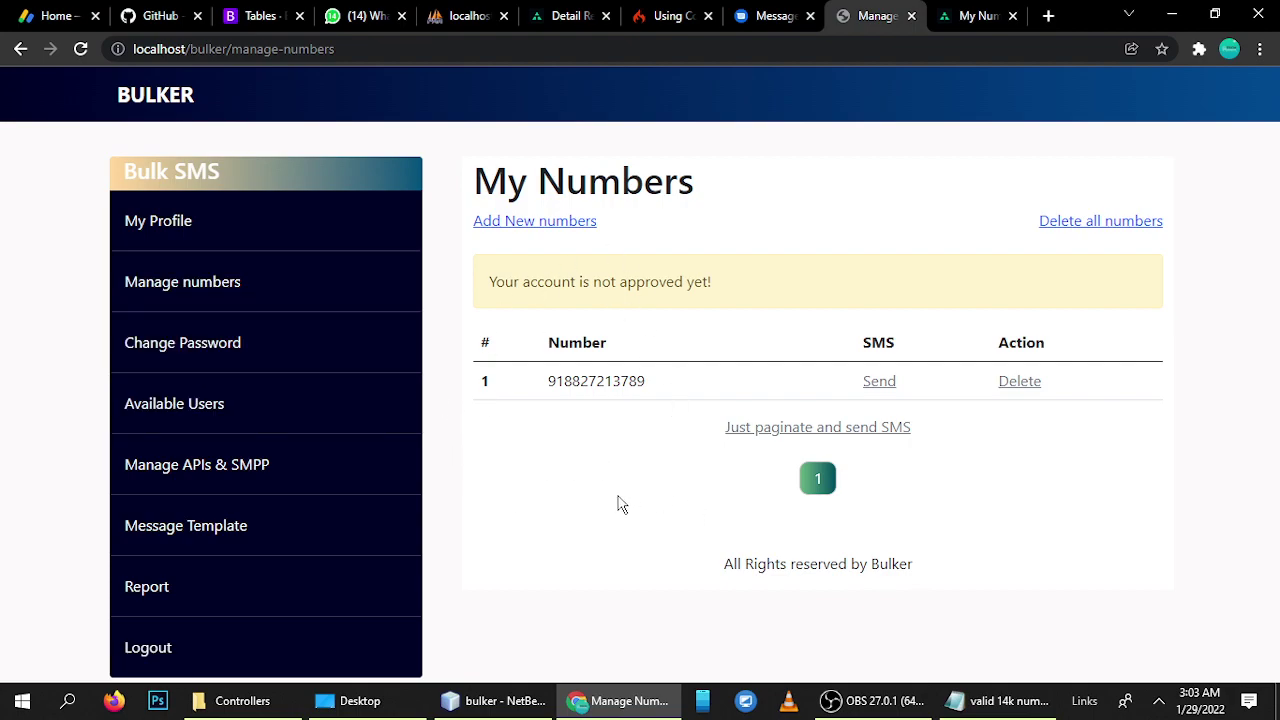
left_click(778, 15)
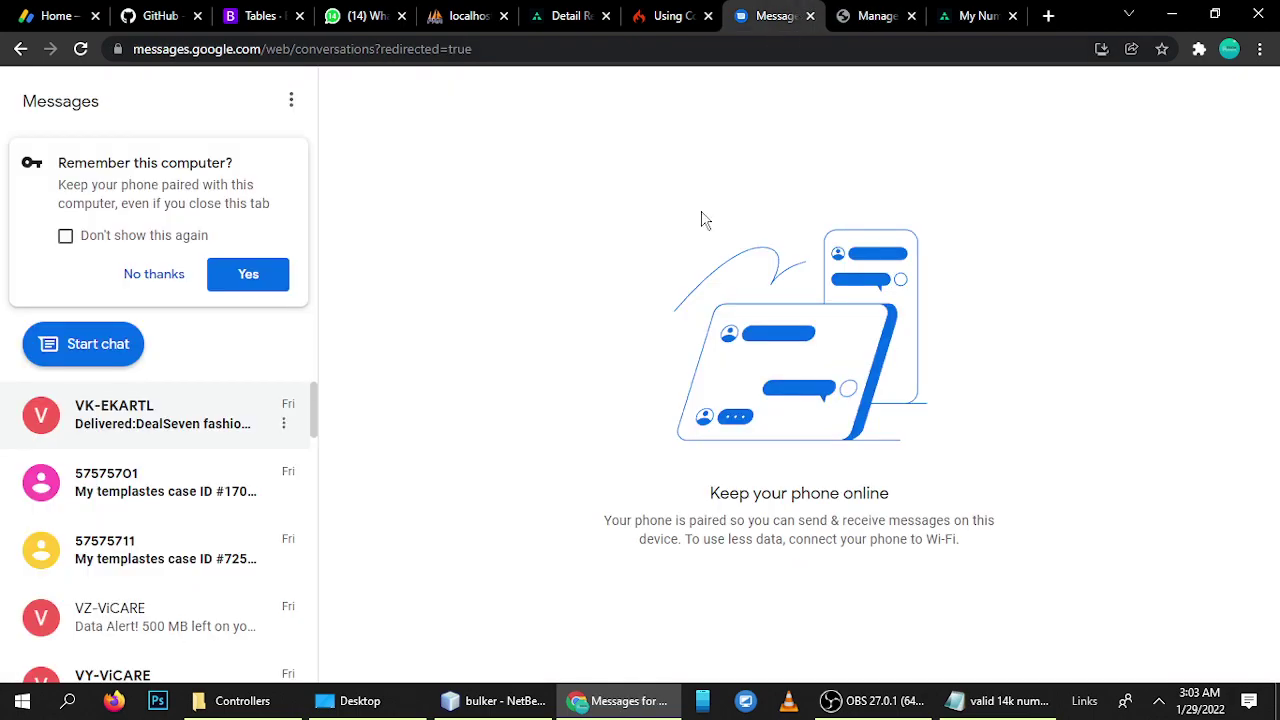
- Decline keeping Messages paired, then send the template to the listed number from Bulker
left_click(142, 276)
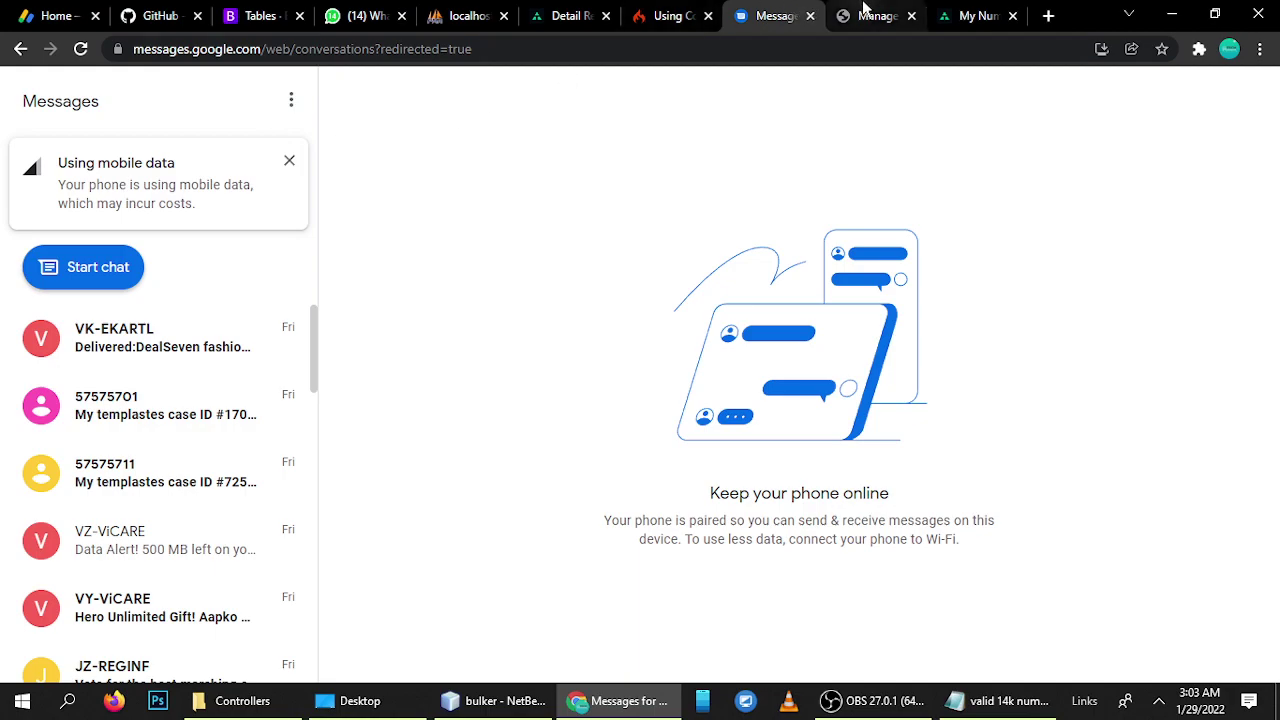
left_click(860, 15)
left_click(818, 478)
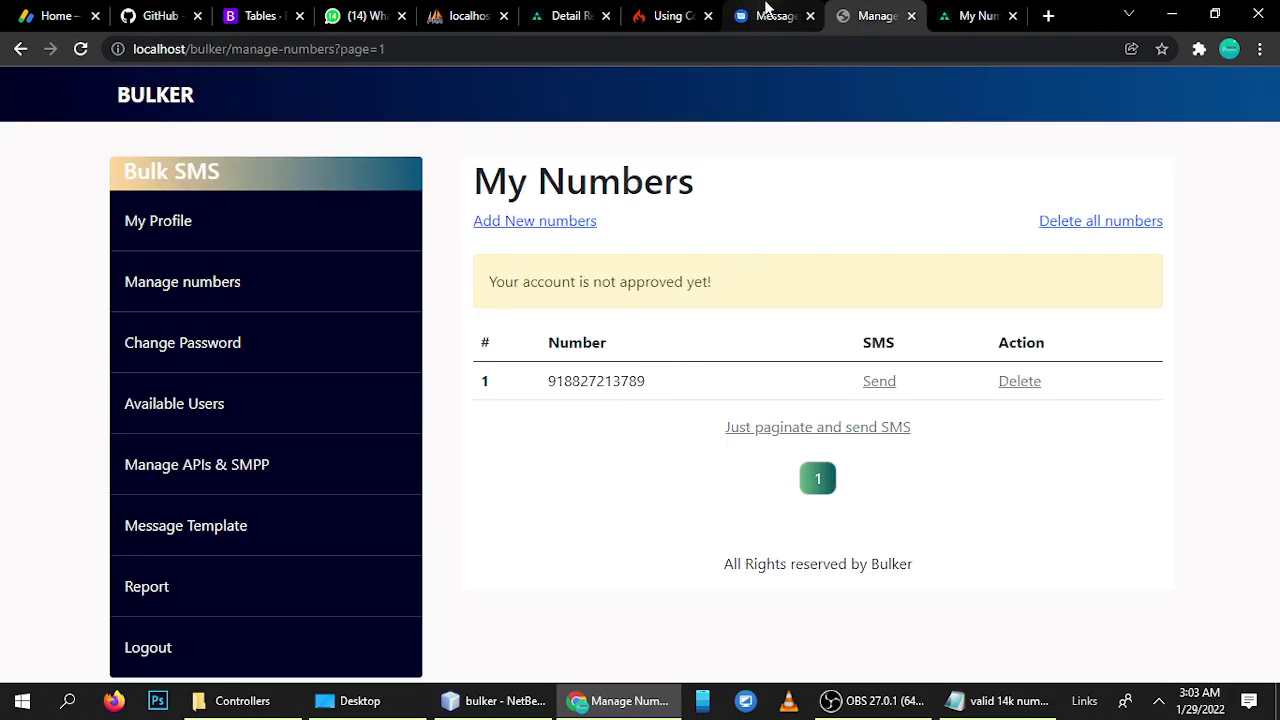
- Open the new fax-link conversation in Messages and compare it with the saved template
key("ctrl+shift+Tab")
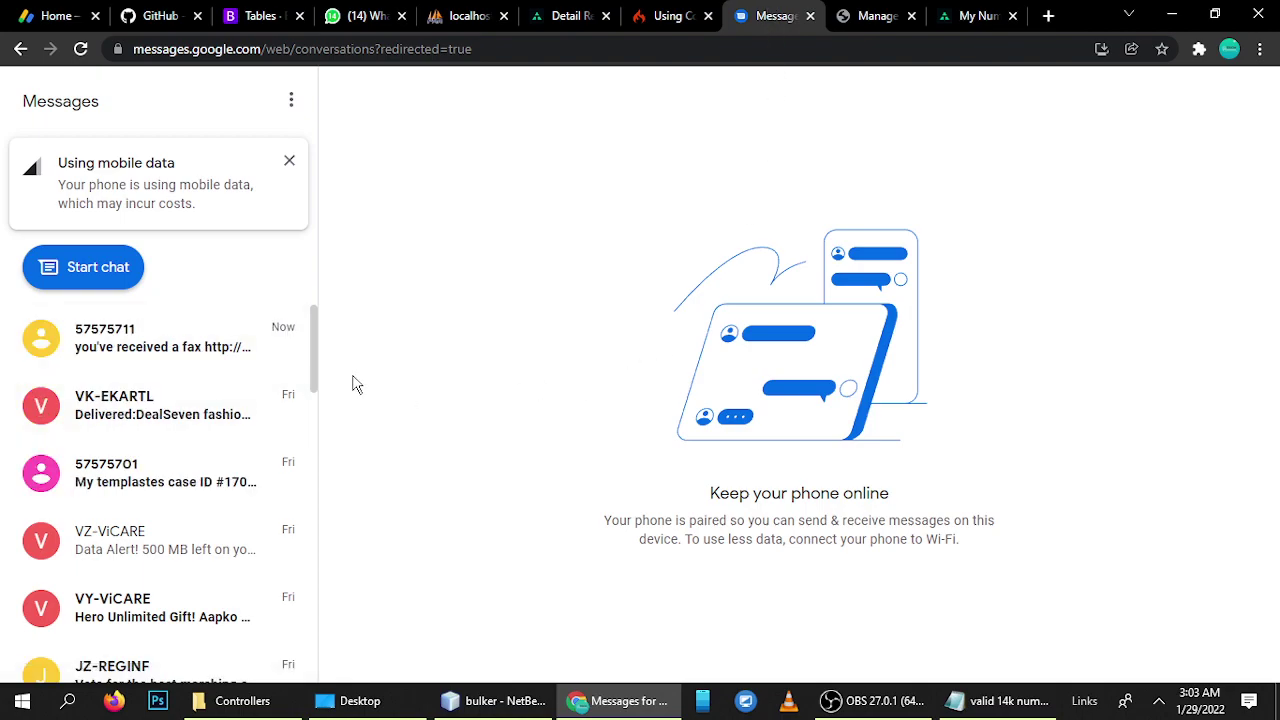
left_click(150, 352)
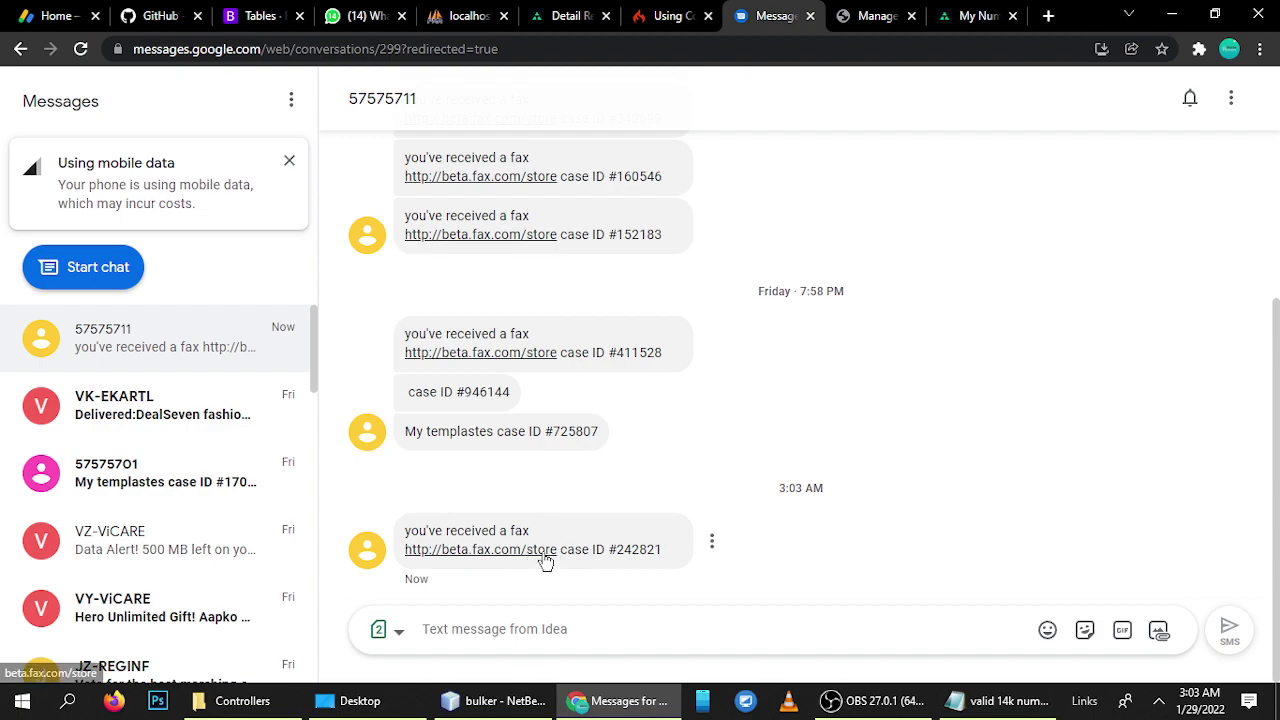
left_click(866, 12)
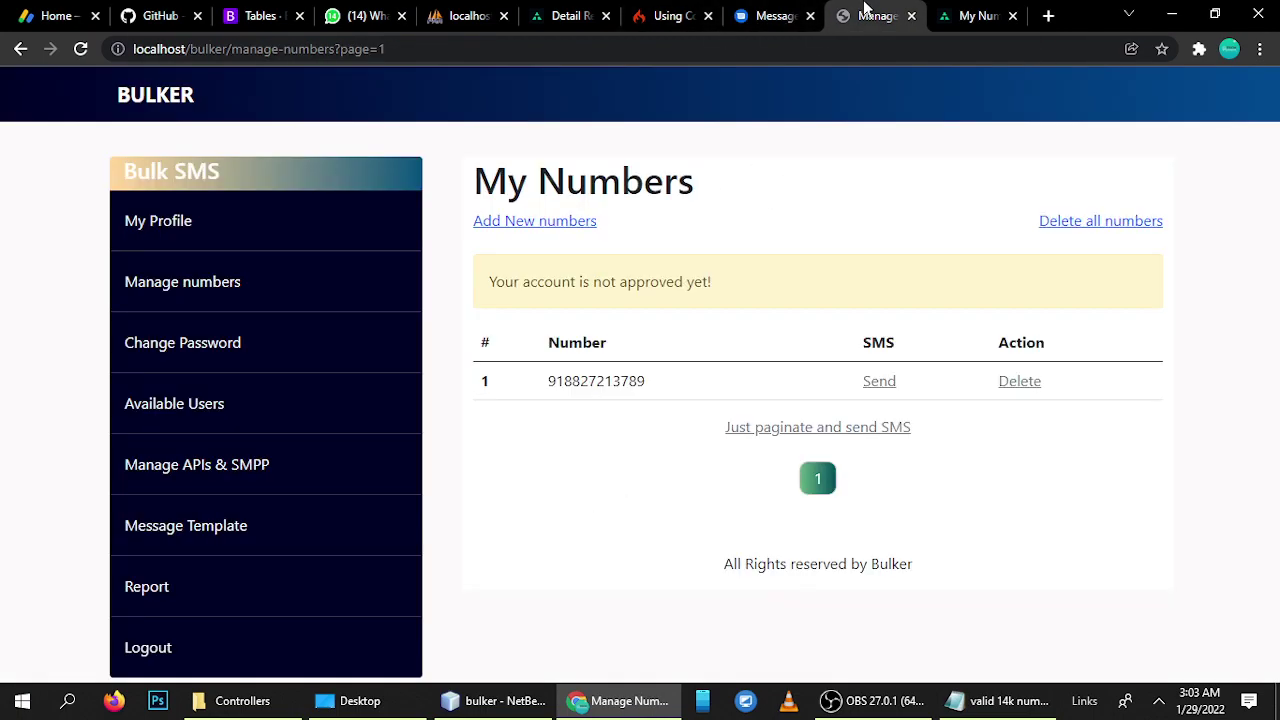
left_click(180, 538)
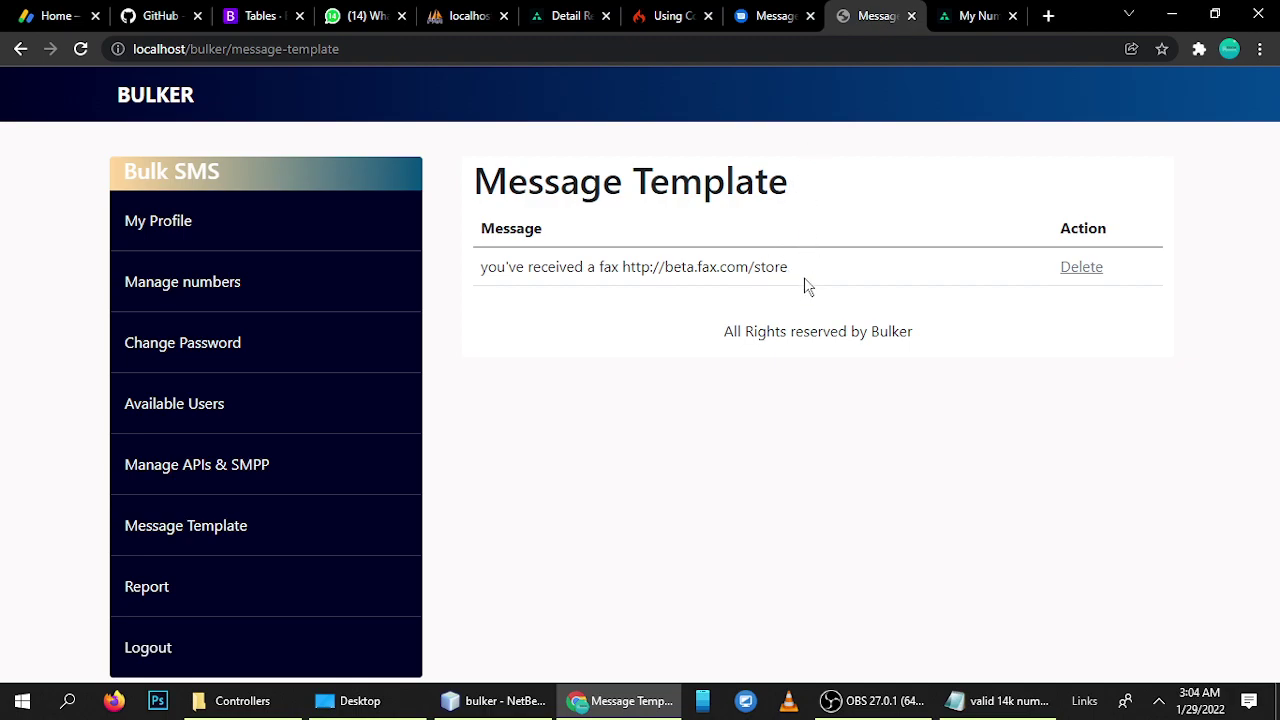
left_click(772, 12)
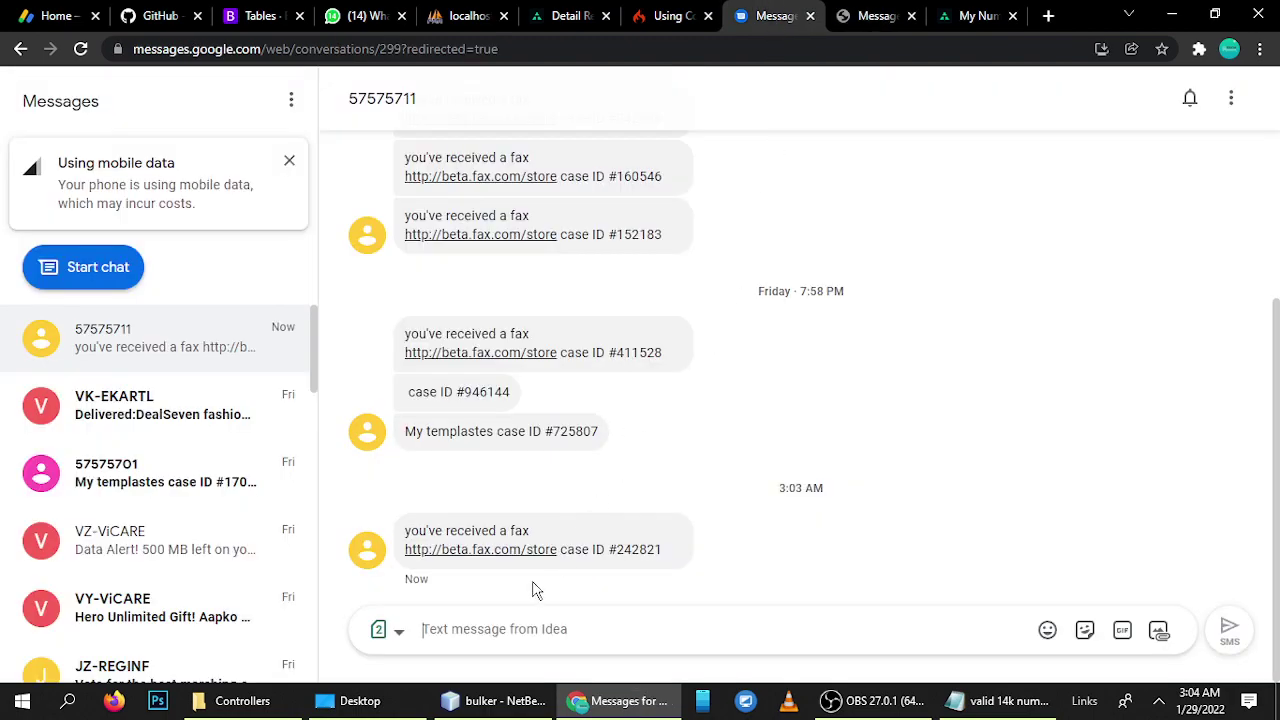
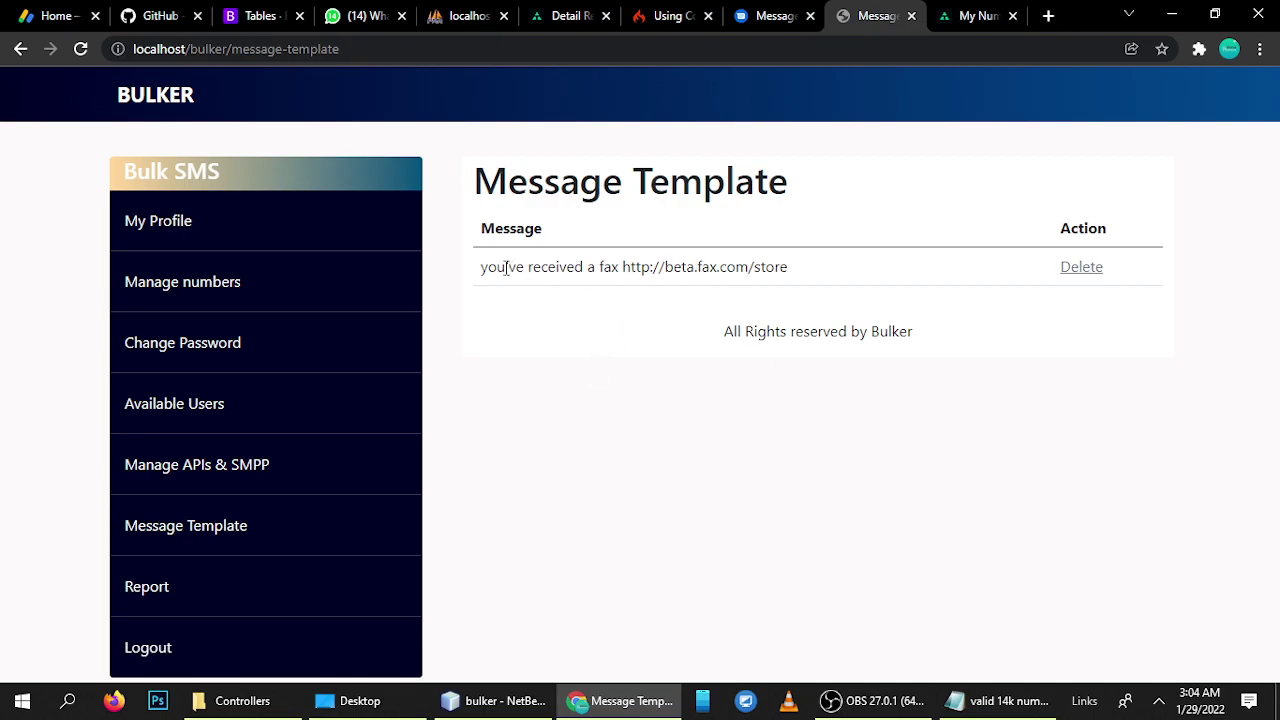
- Review the saved fax template's message text, then move to the Google Messages conversation
left_click_drag(484, 268, 803, 268)
left_click(823, 185)
left_click(762, 12)
- Confirm the newest message carries case ID #242821 and its arrival time, then return to Bulker
left_click(628, 578)
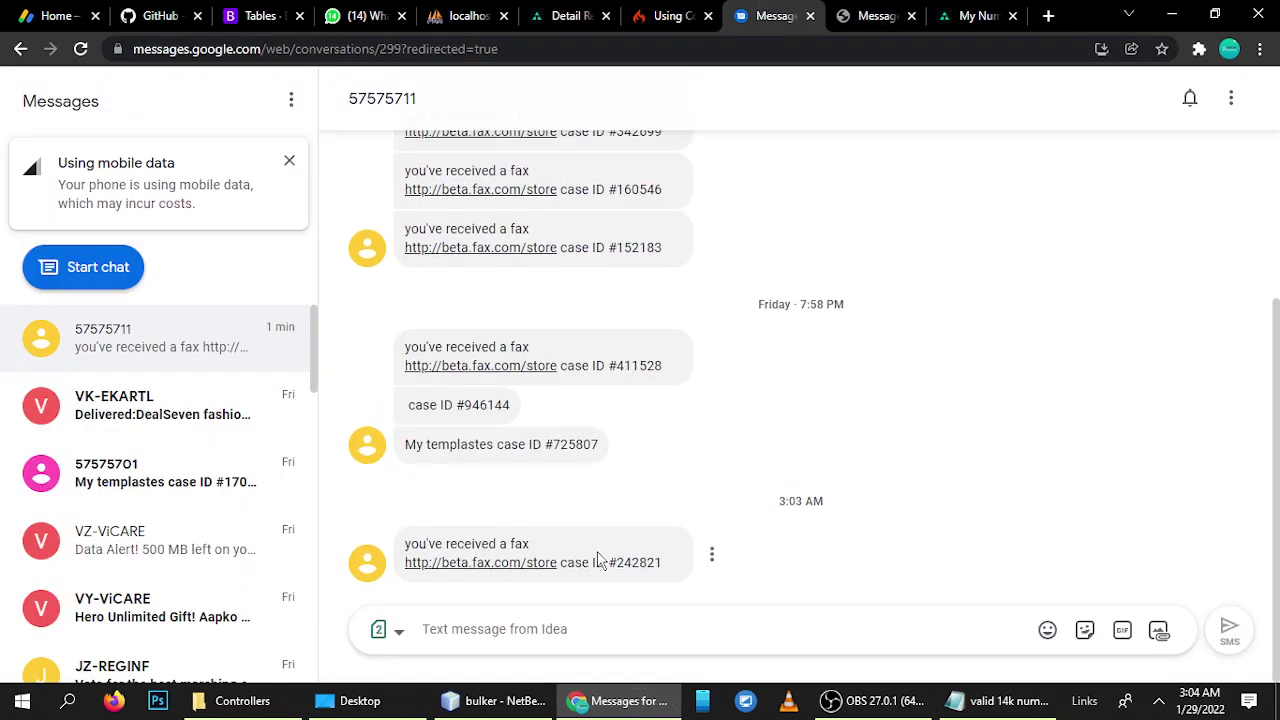
left_click_drag(562, 570, 668, 578)
left_click(582, 572)
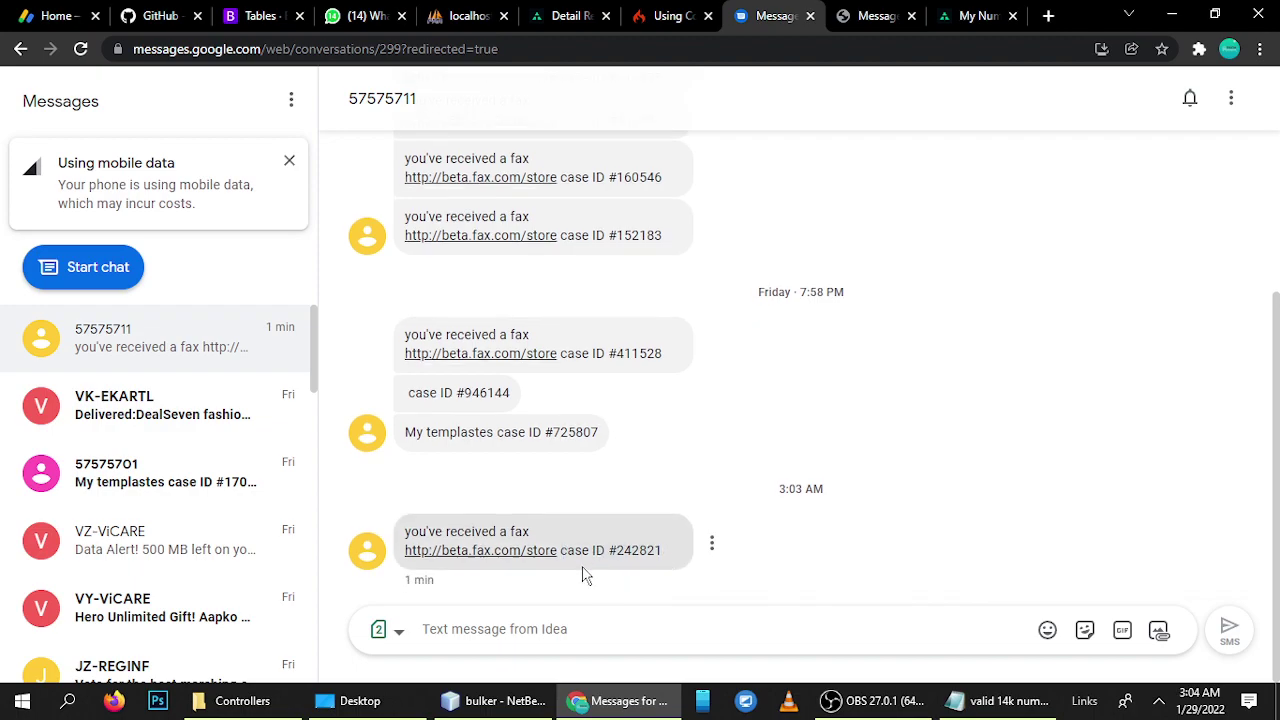
left_click(580, 554)
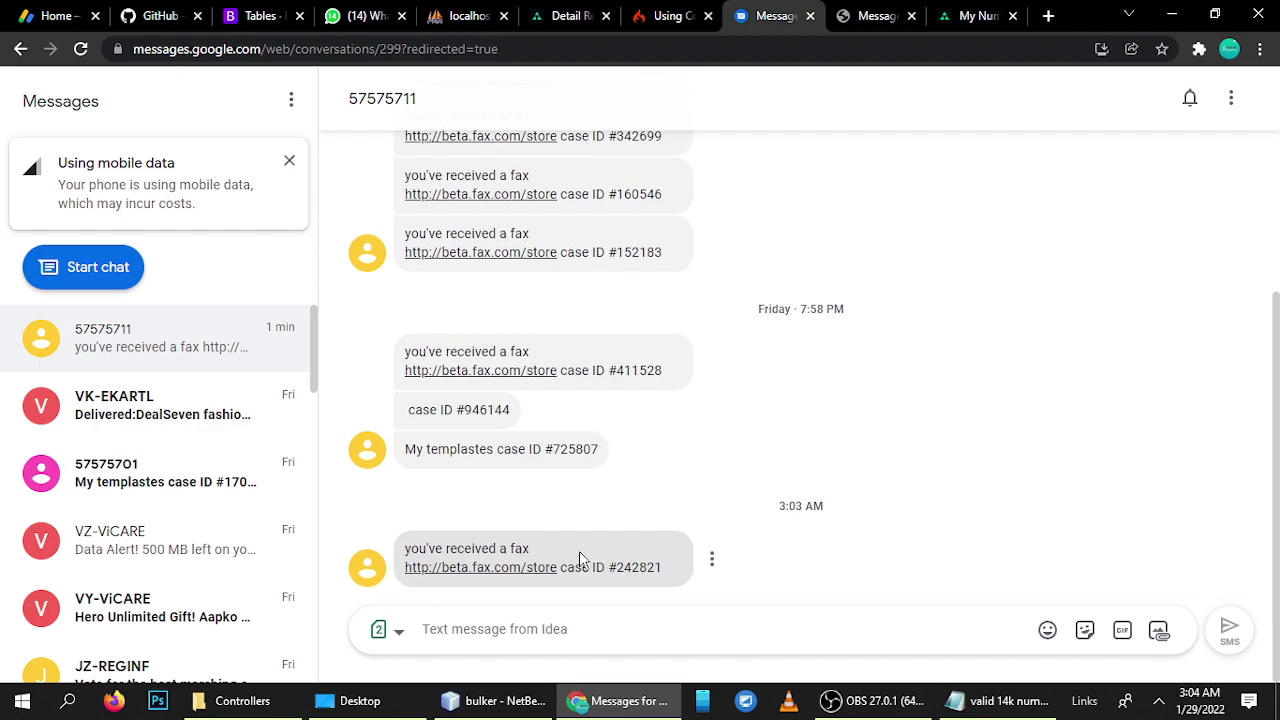
scroll(652, 425, "up", 3)
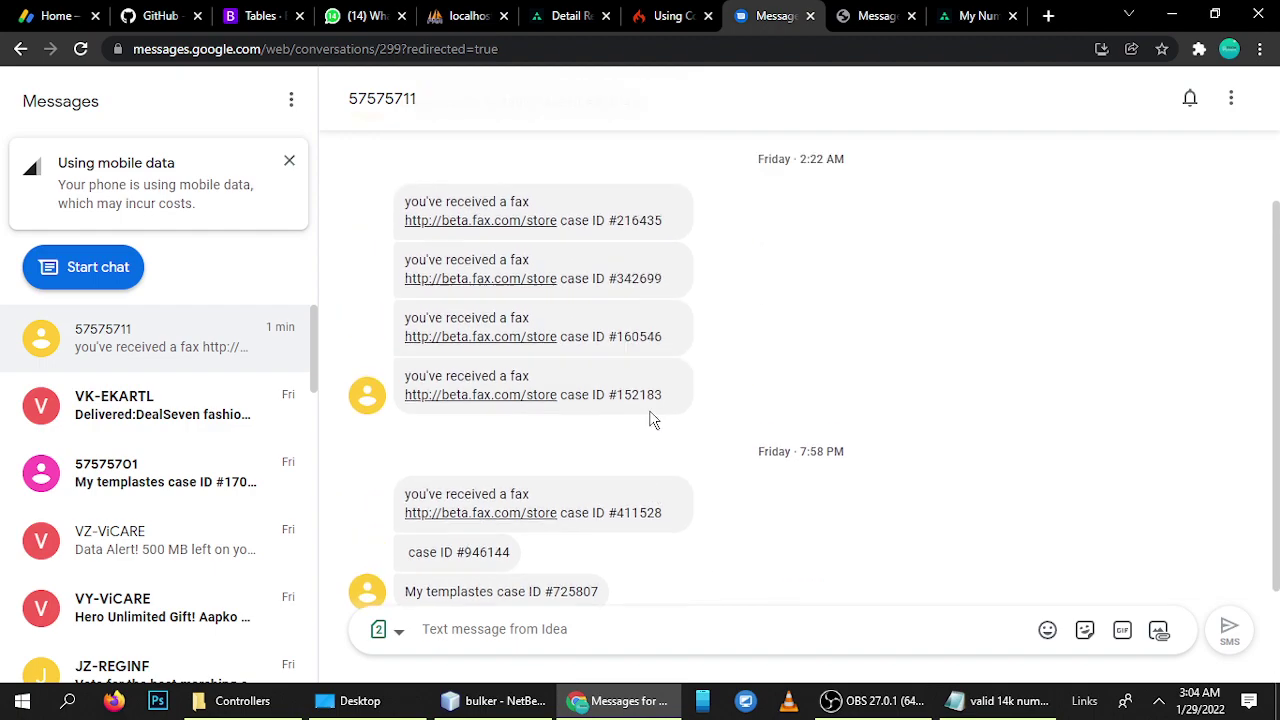
scroll(603, 205, "down", 3)
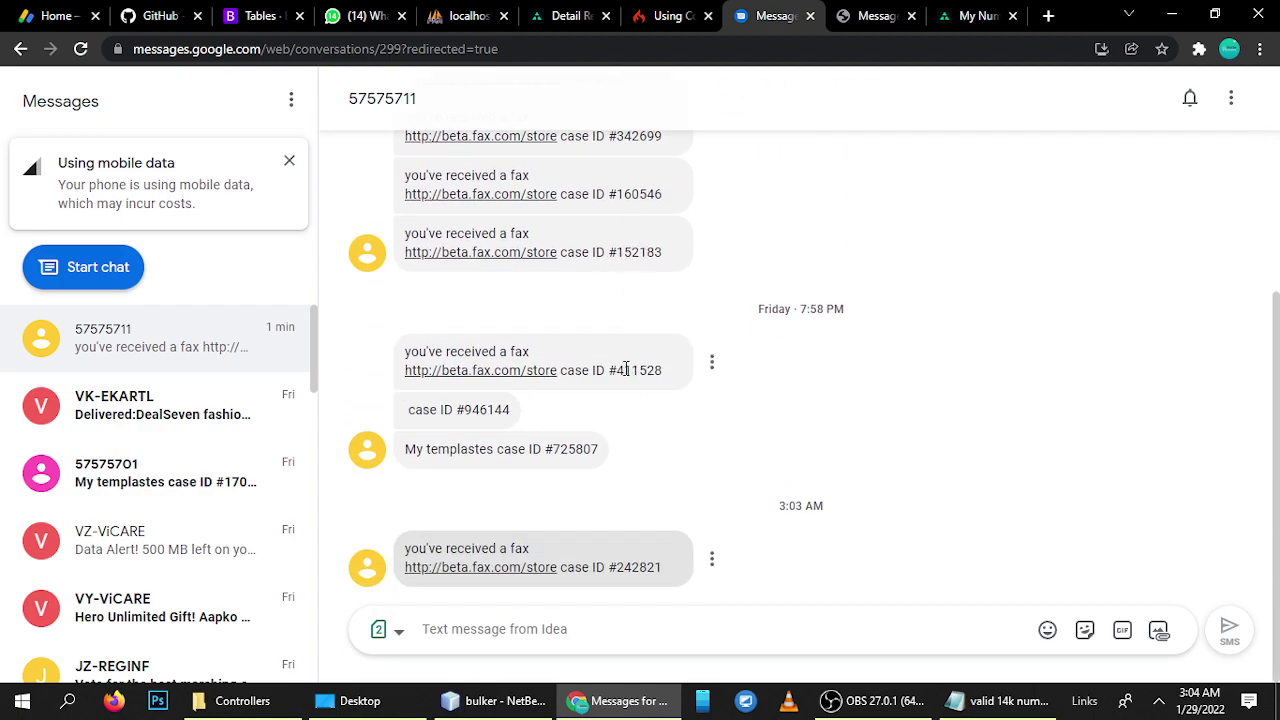
left_click(868, 15)
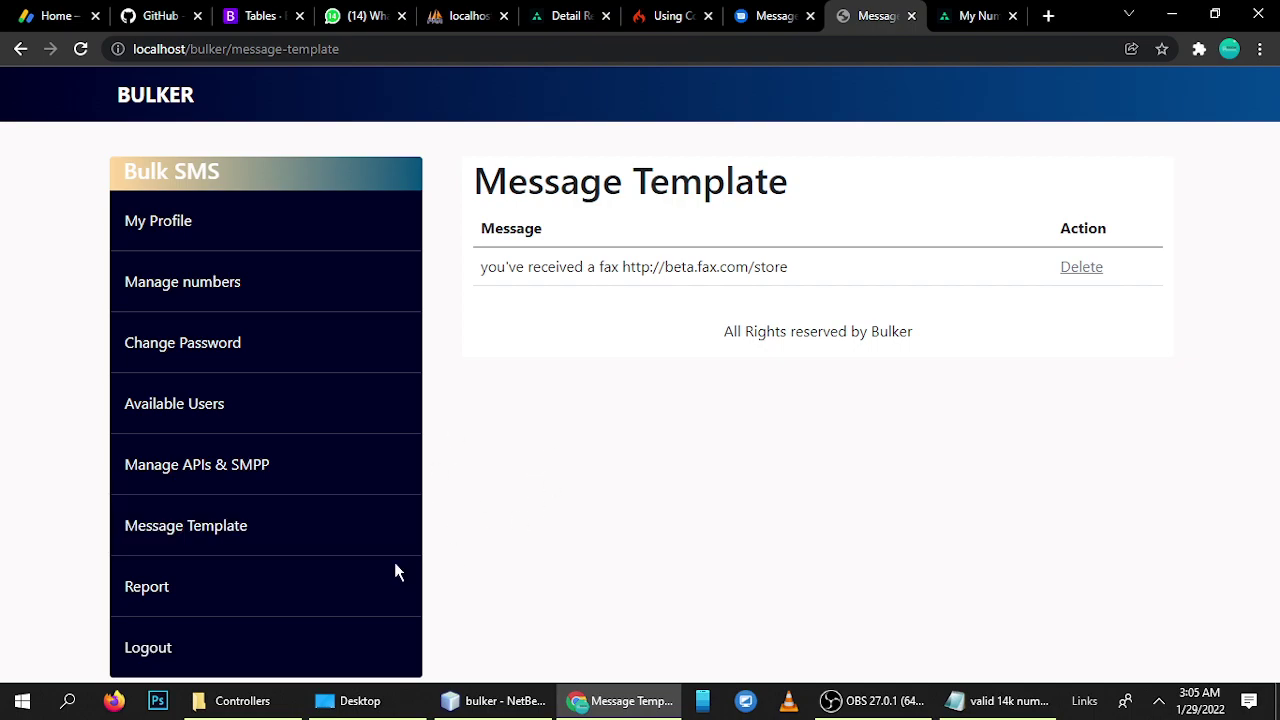
- Show the My Users page listing four users: one approved, three rejected
left_click(178, 413)
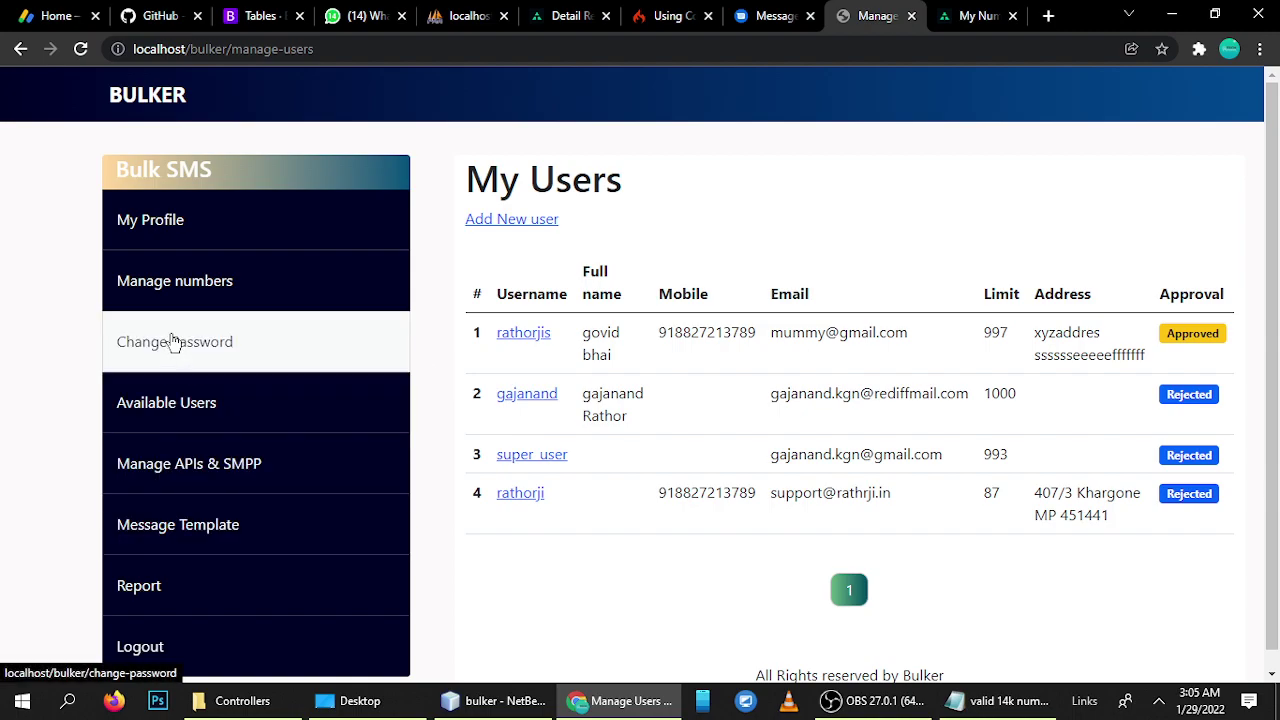
- View My Account: 1 number added, 9 sent, unlimited credits, limit 993, Not-Approved status
left_click(128, 228)
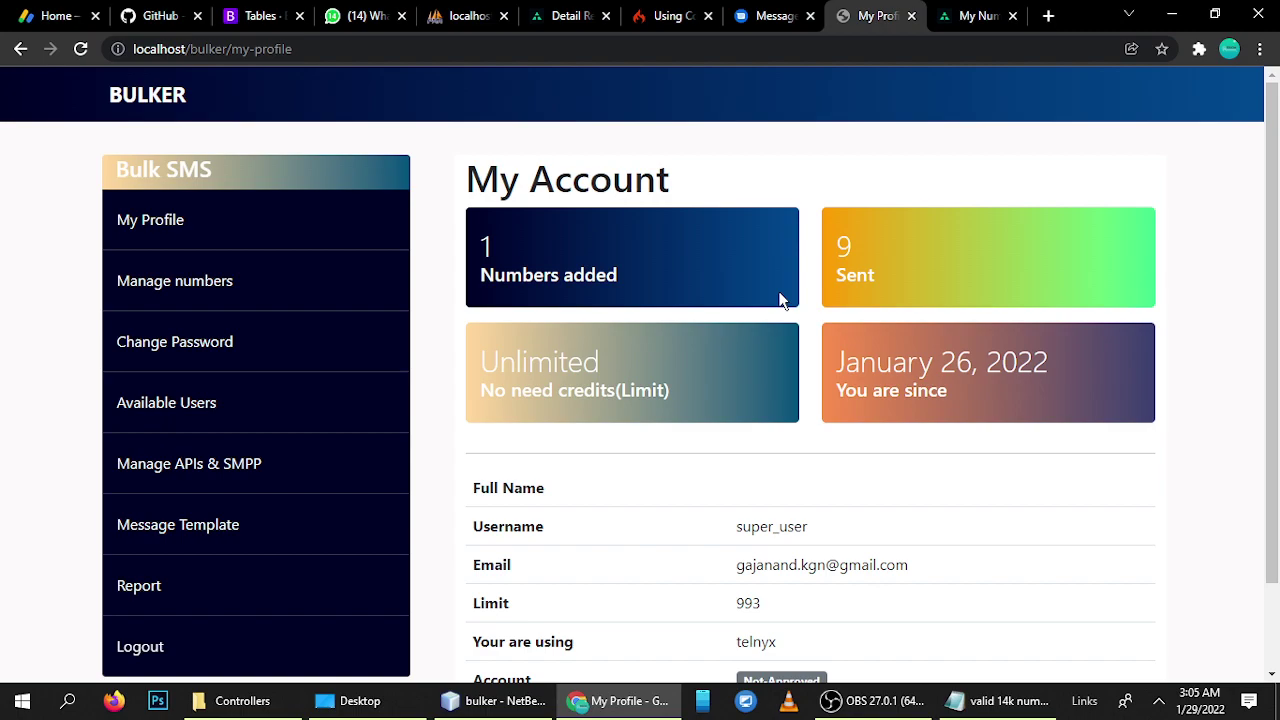
scroll(780, 304, "down", 1)
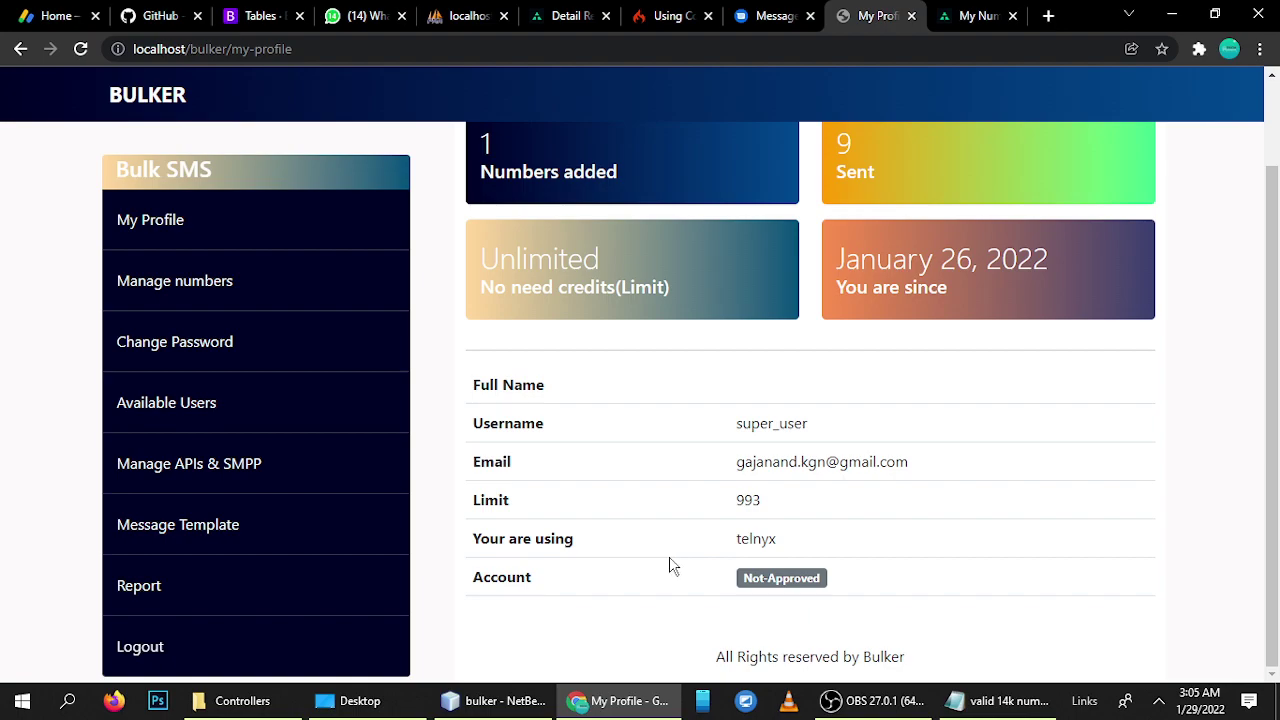
scroll(740, 454, "up", 1)
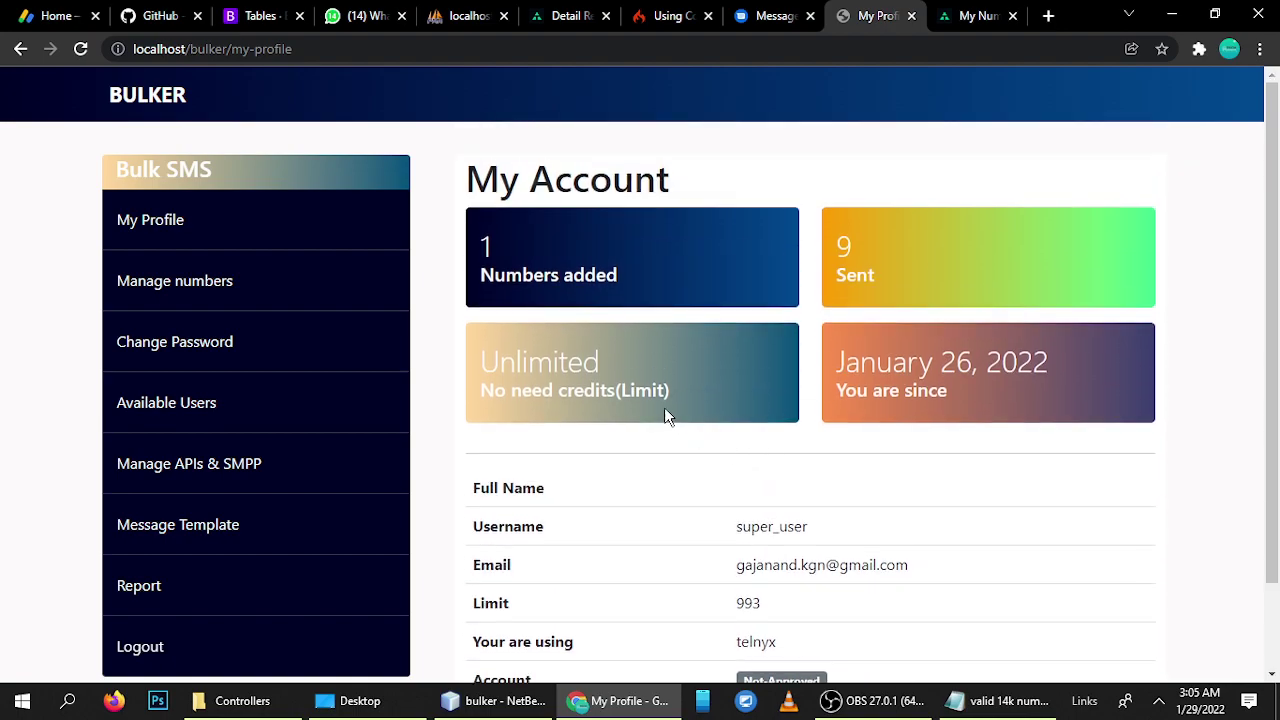